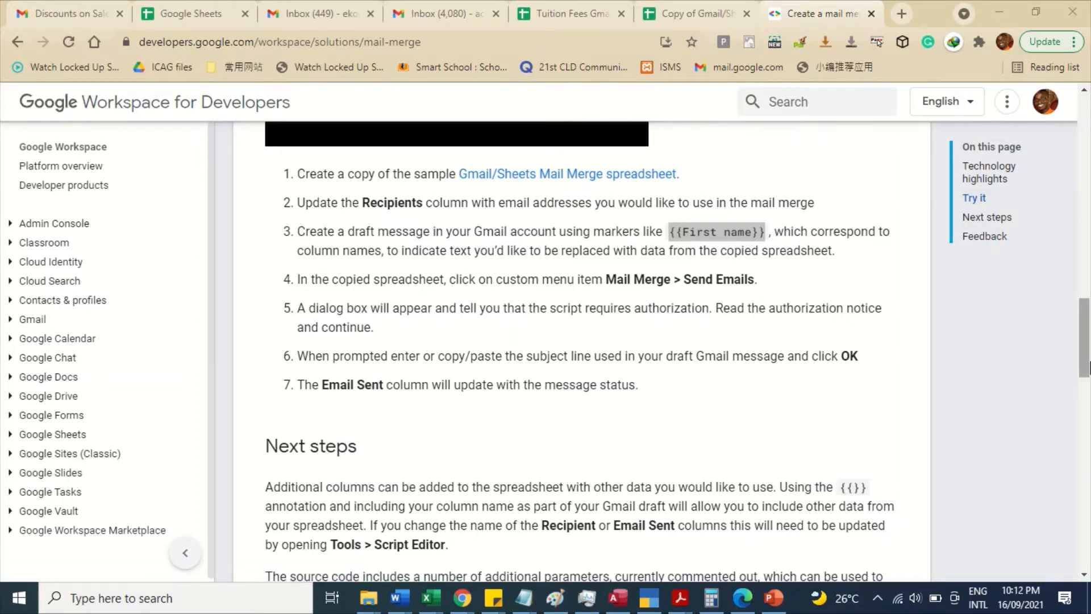
- Scroll to step 1 of the Mail Merge guide and follow the Gmail/Sheets Mail Merge spreadsheet link
click(1089, 359)
drag(1090, 359, 1083, 230)
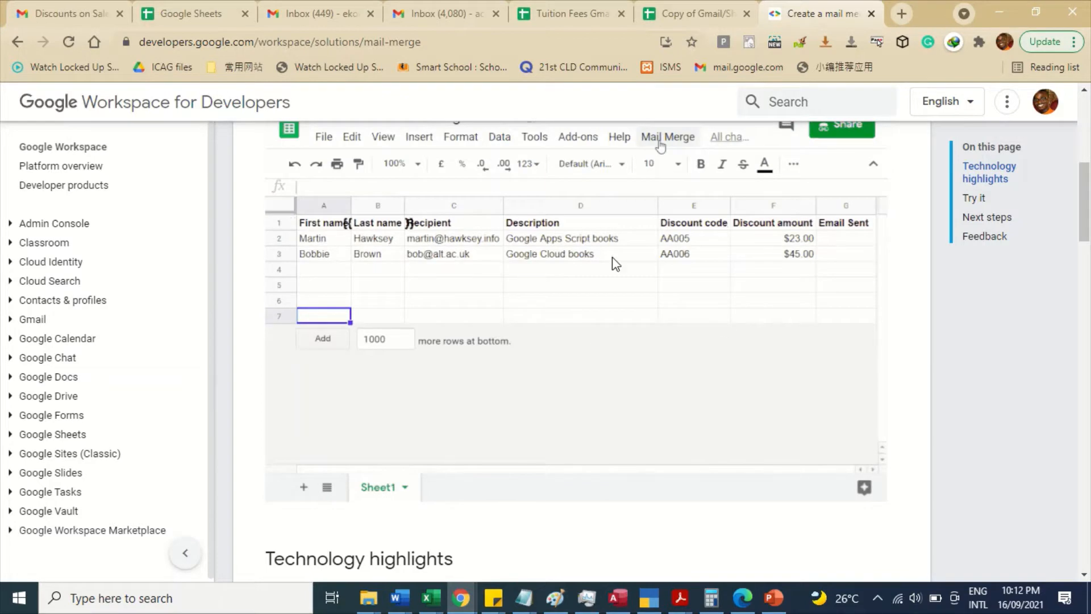
drag(1079, 217, 1088, 335)
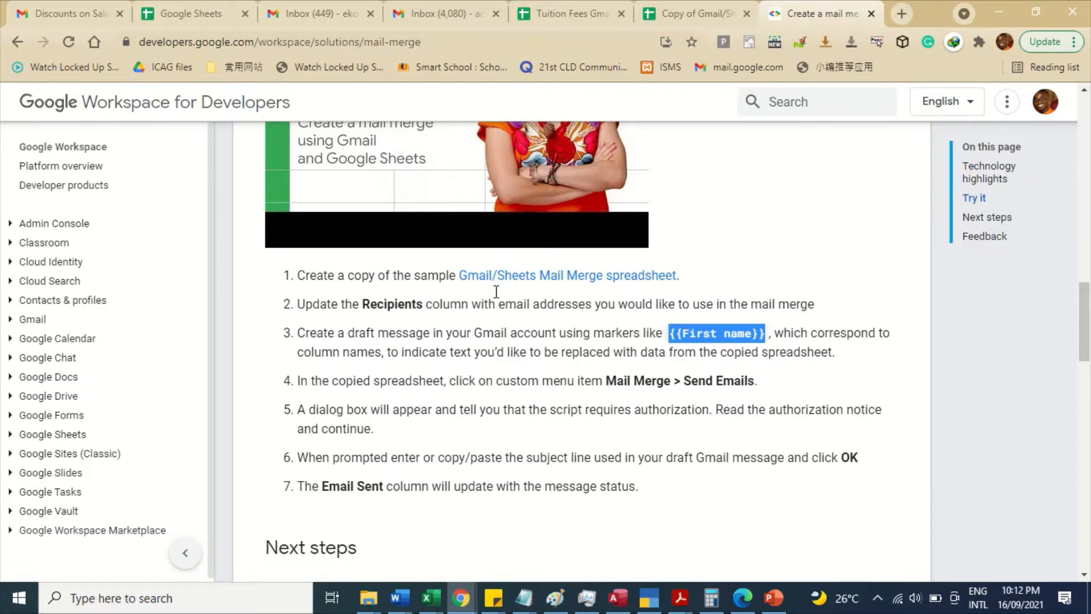
click(554, 282)
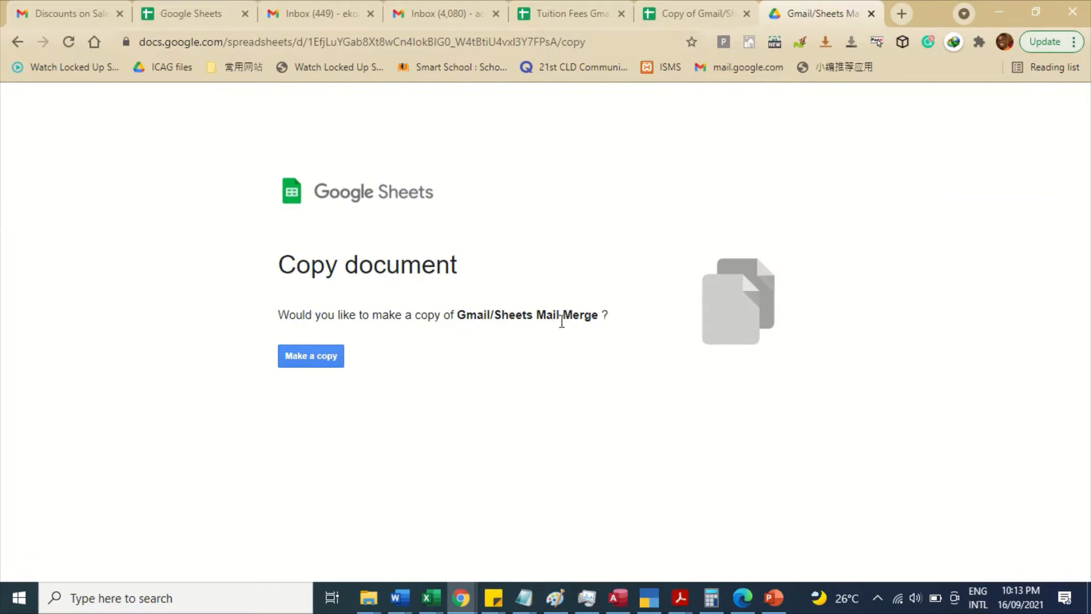
- Make your own copy of the Gmail/Sheets Mail Merge spreadsheet
click(317, 350)
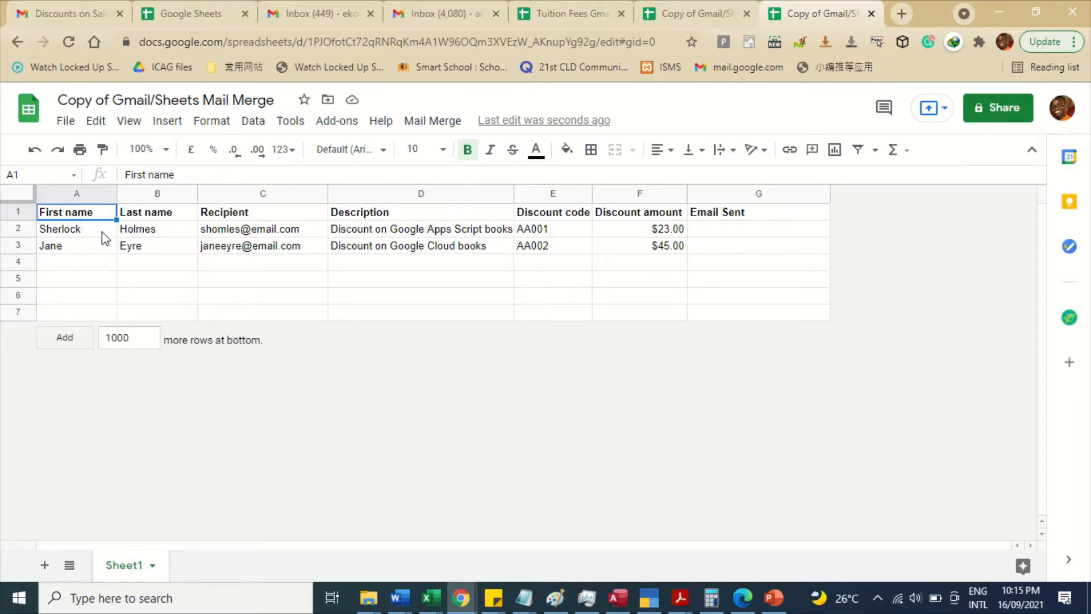
- Delete the Last name column and retitle column A 'Full Name'
click(149, 194)
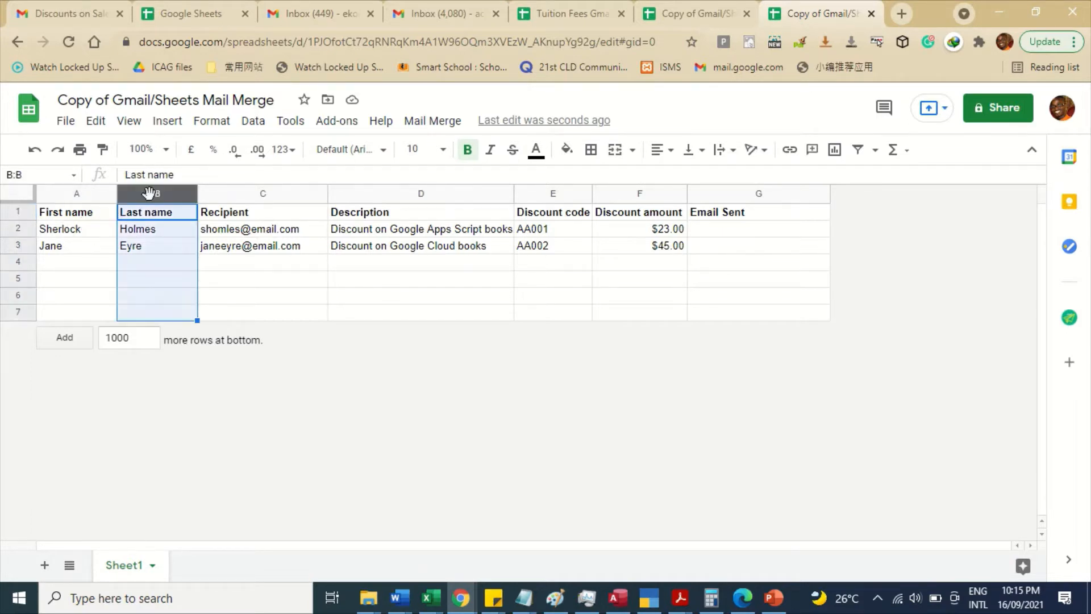
right_click(150, 193)
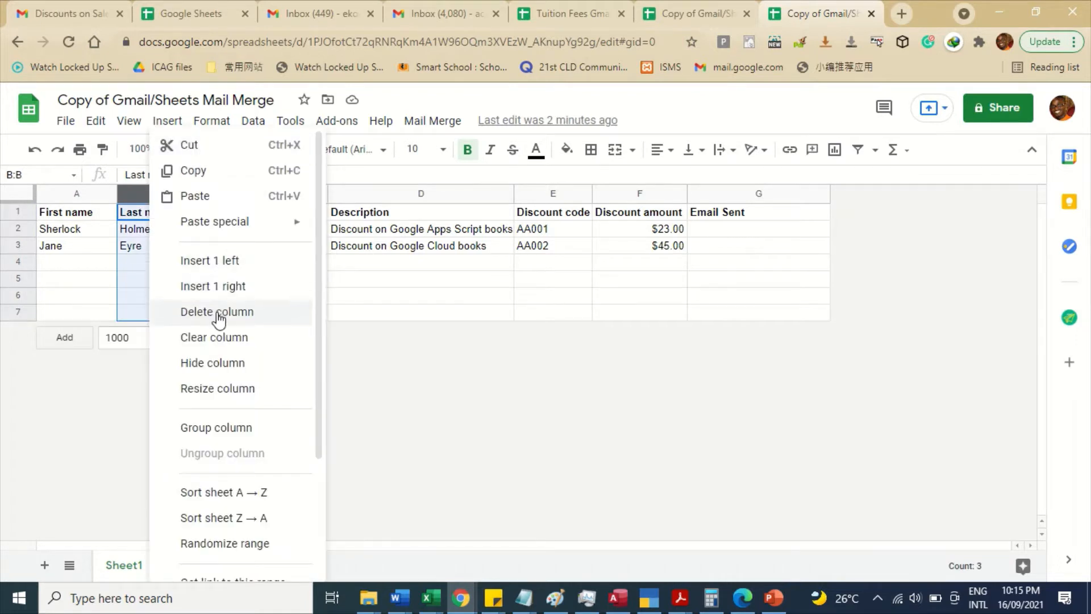
click(218, 314)
click(80, 213)
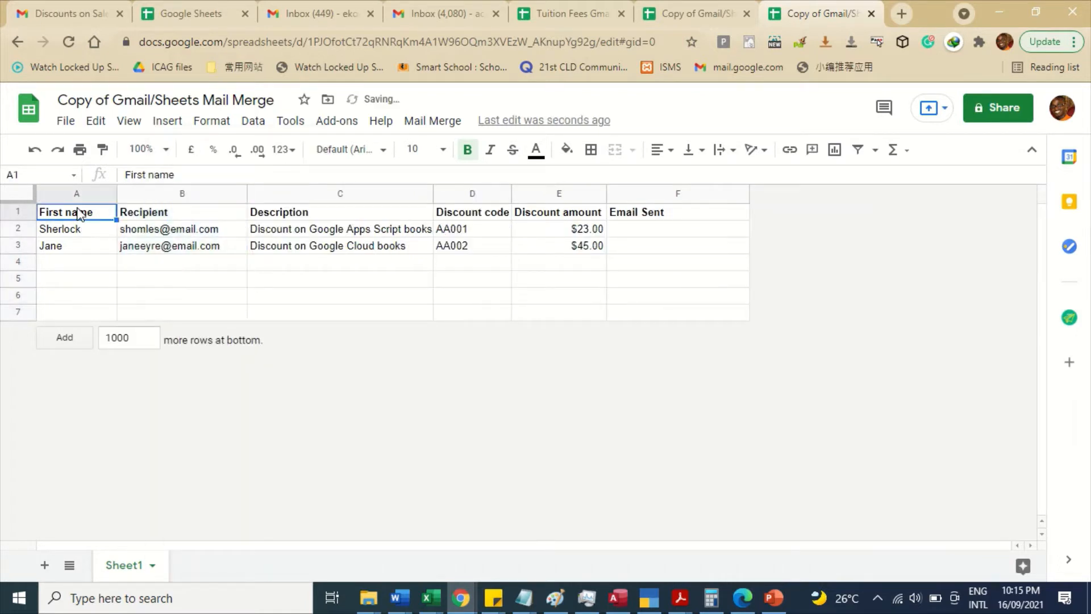
text(Full Name)
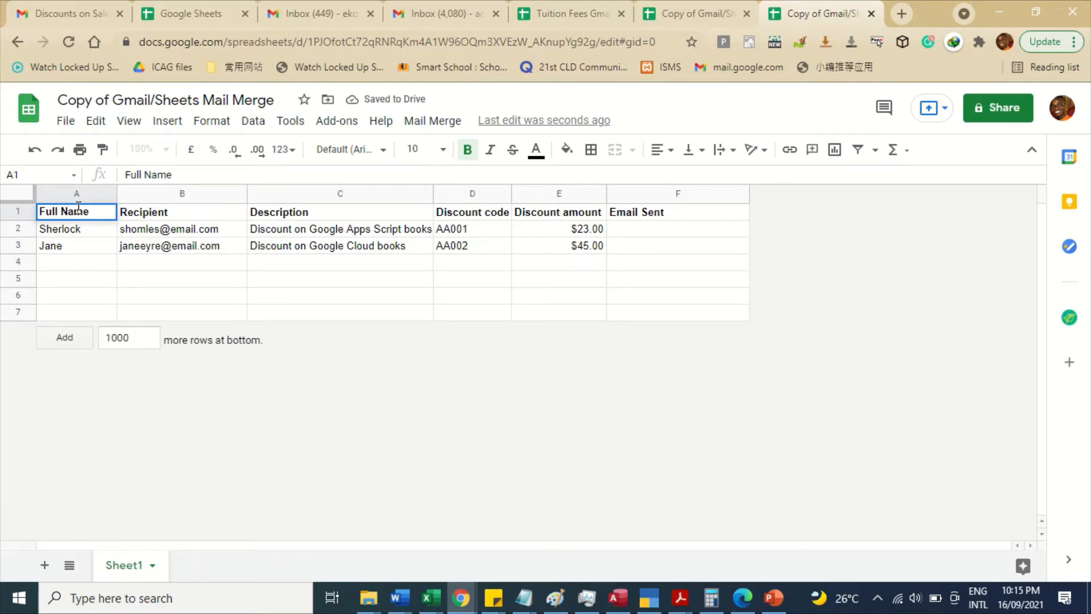
key(Return)
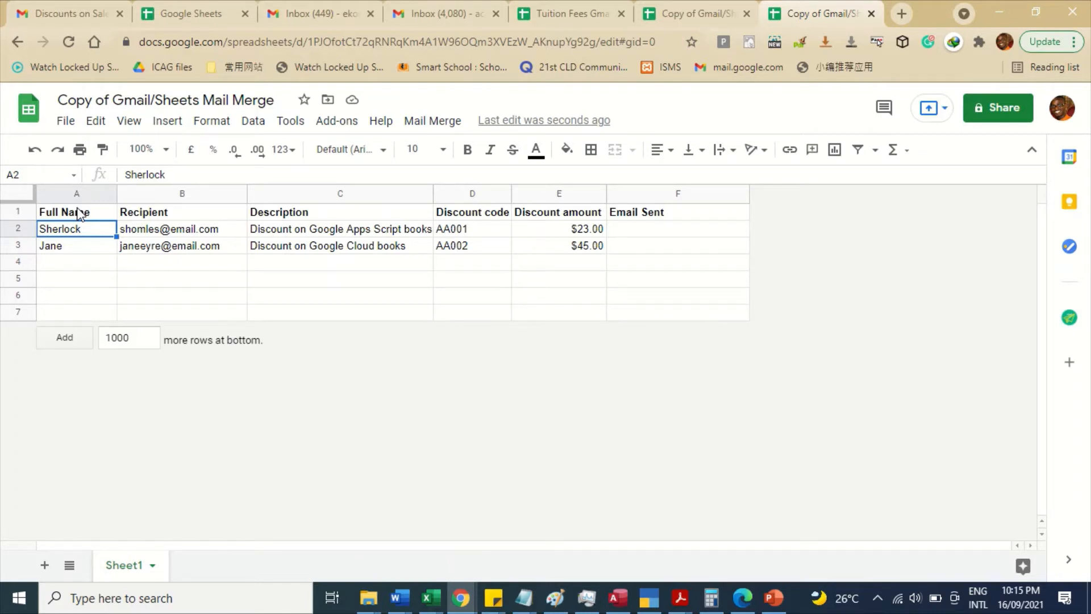
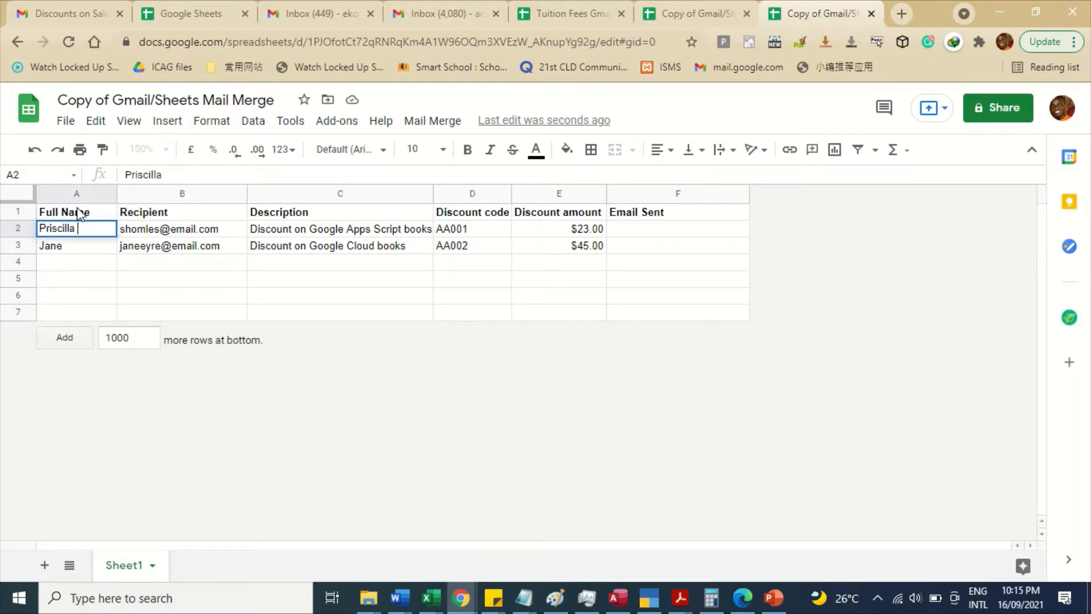
- Enter the first recipient's full name and e-mail address in row 2
key(Tab)
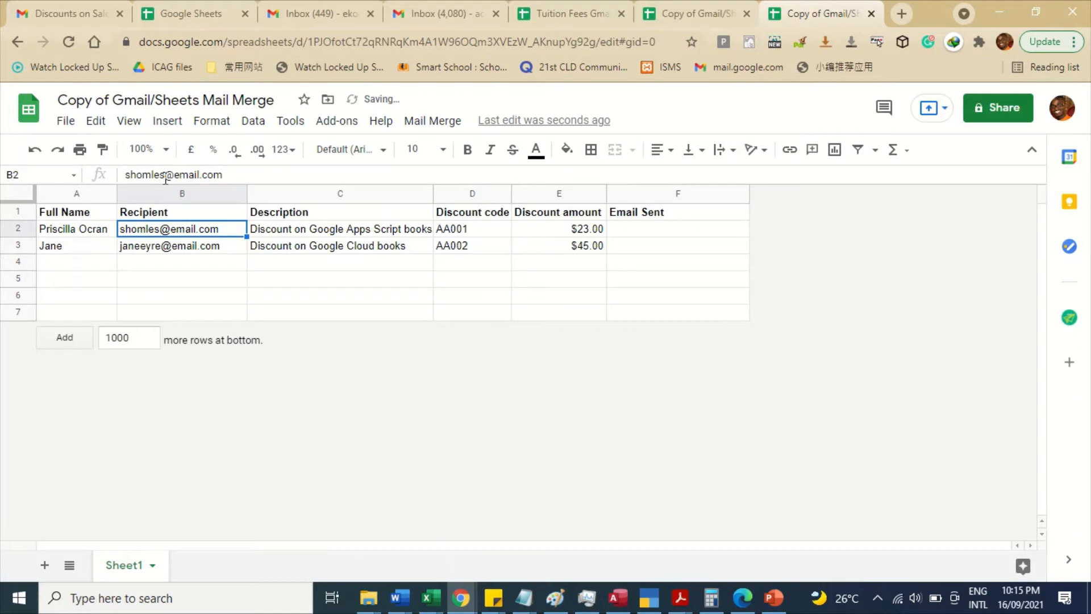
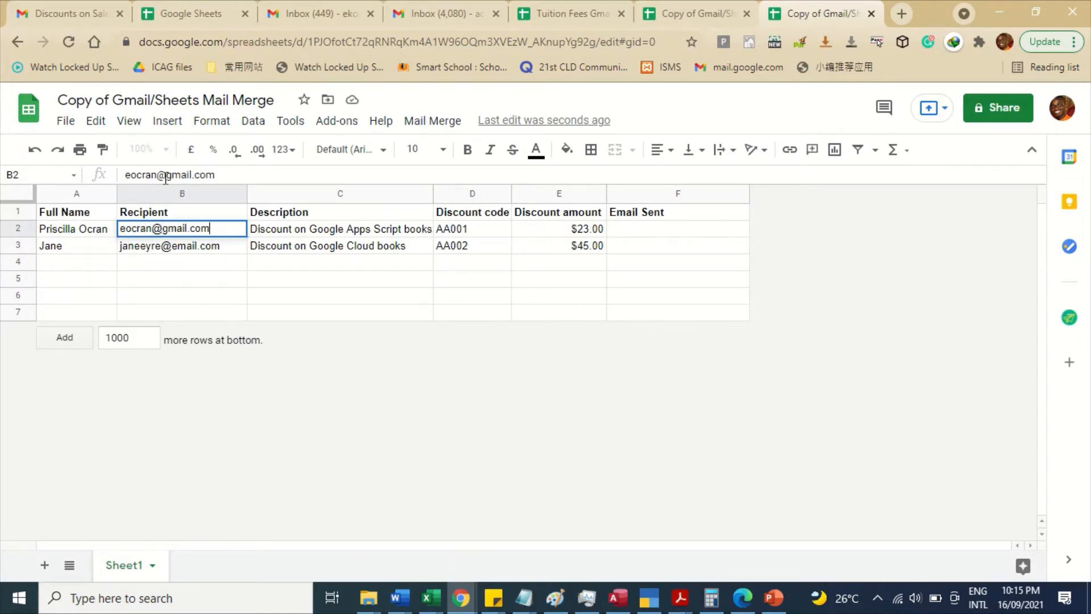
key(Return)
- Enter the second recipient's full name in cell A3
text(Pr)
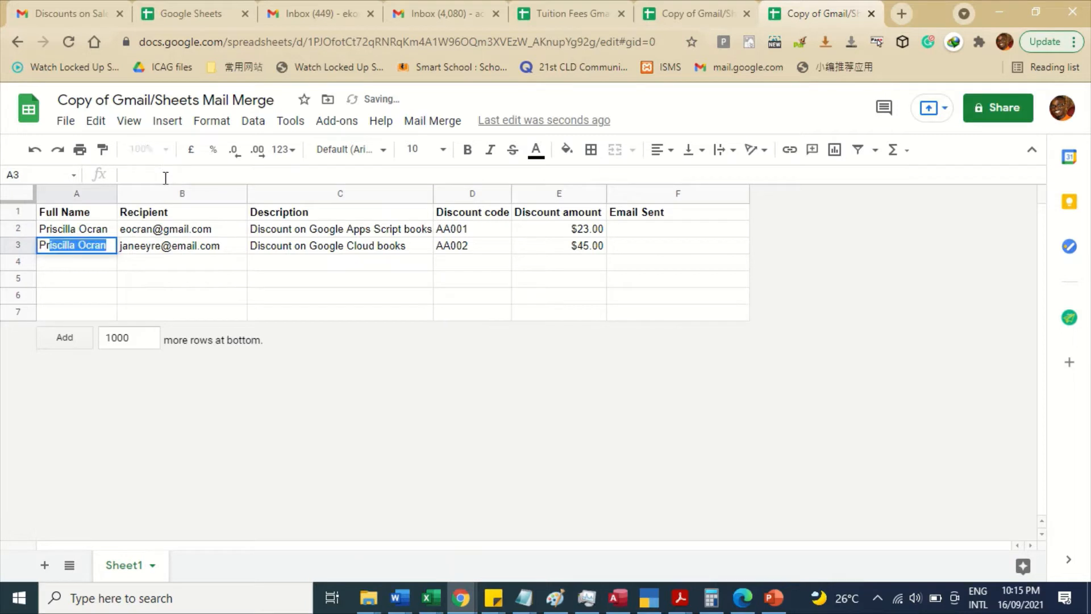
key(BackSpace)
key(BackSpace)
text(E)
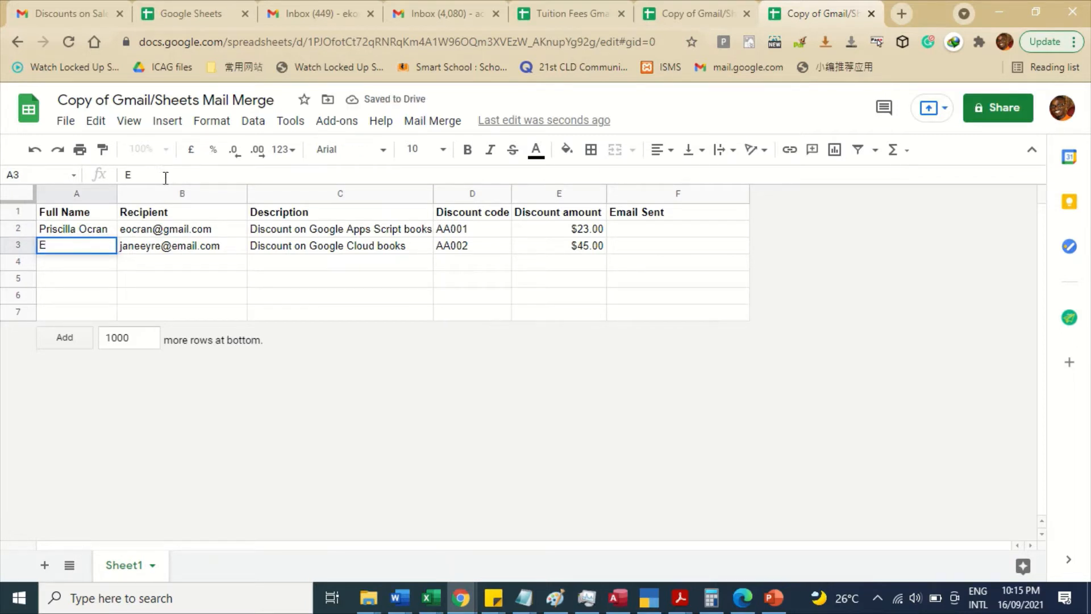
key(BackSpace)
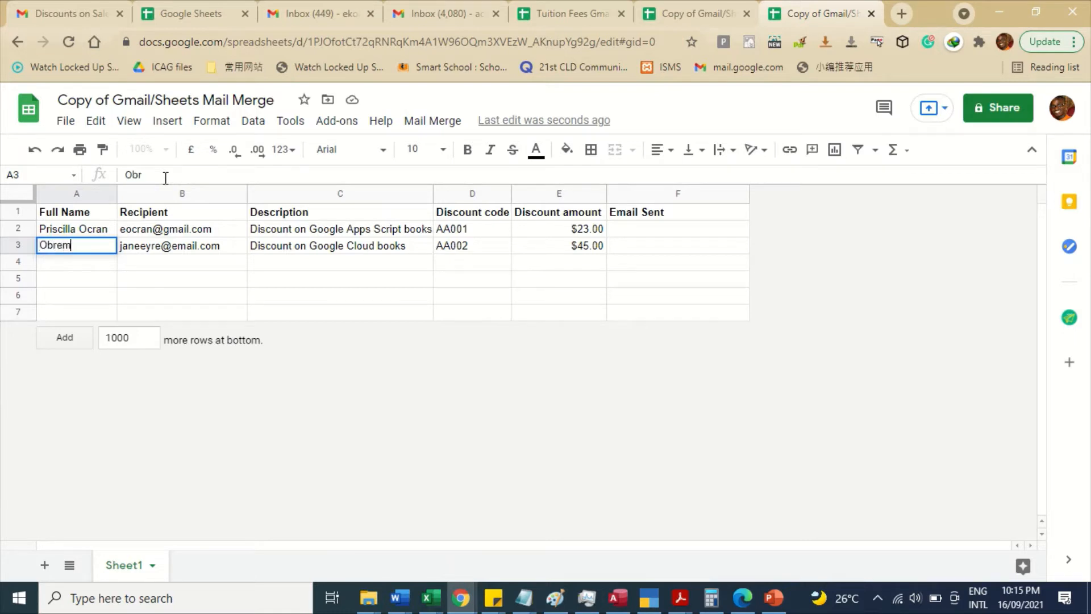
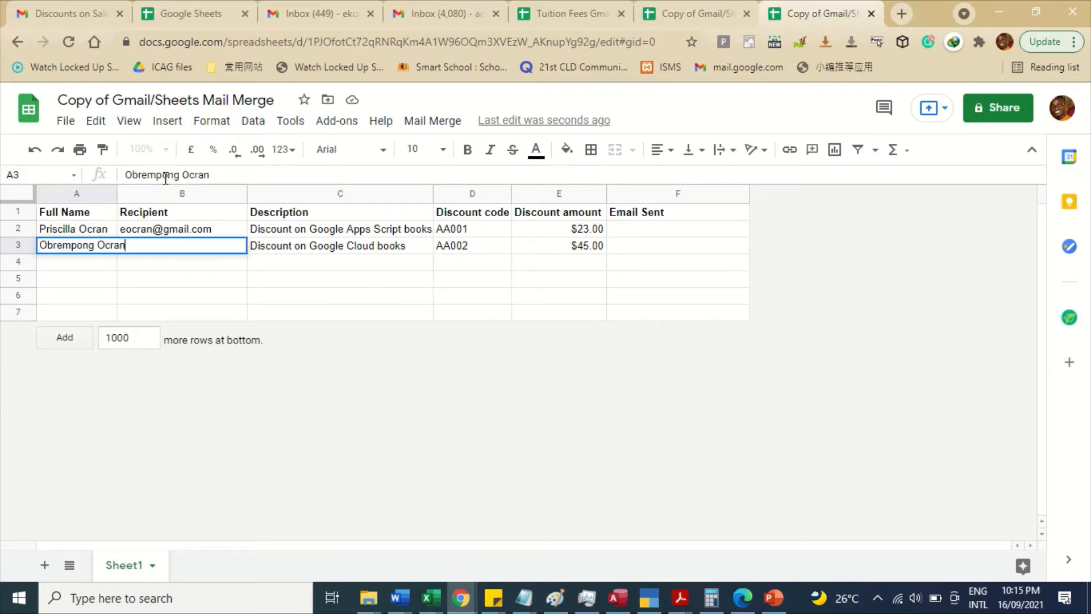
key(Return)
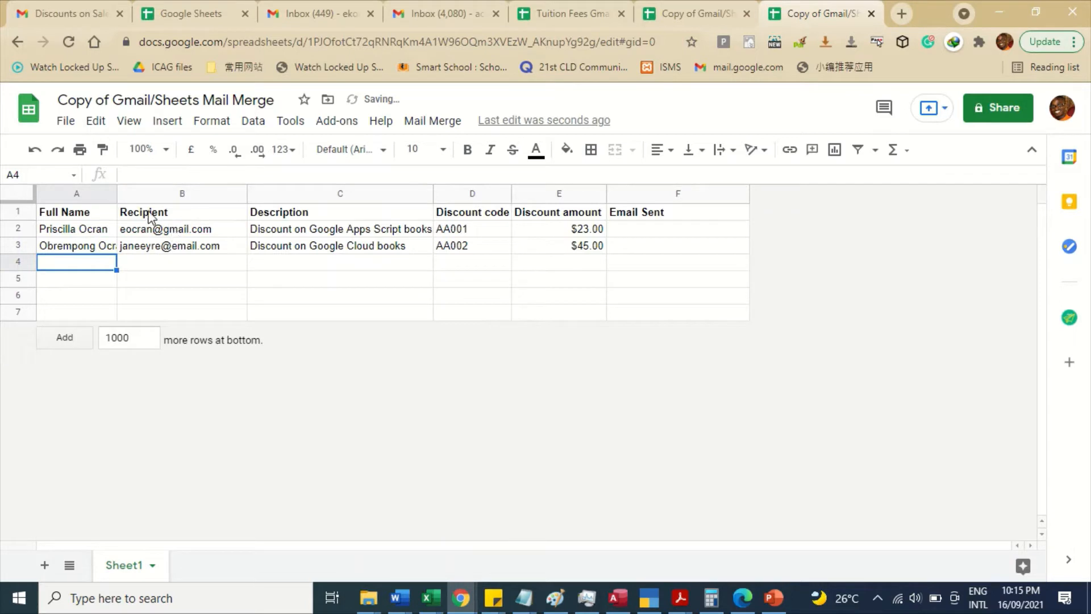
- Autofit column A and fill in the second recipient's e-mail address in B3
double_click(116, 194)
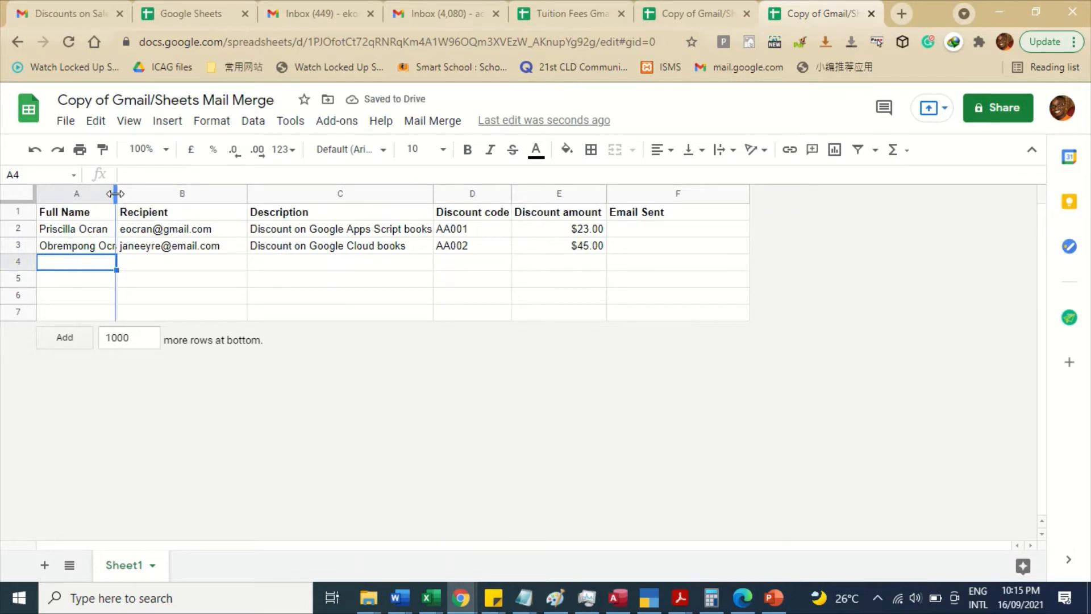
click(175, 246)
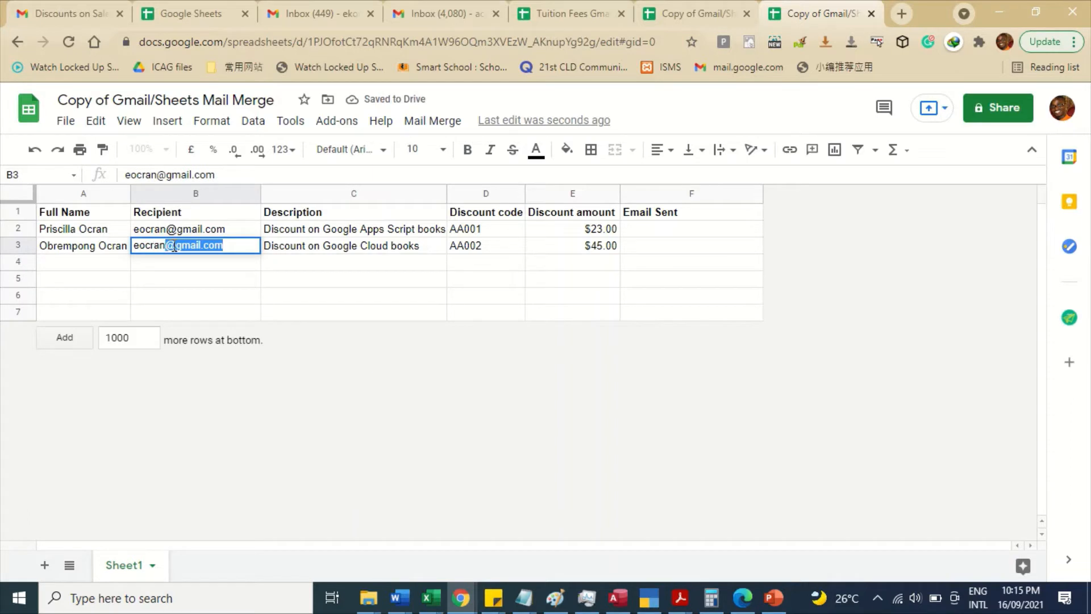
key(Return)
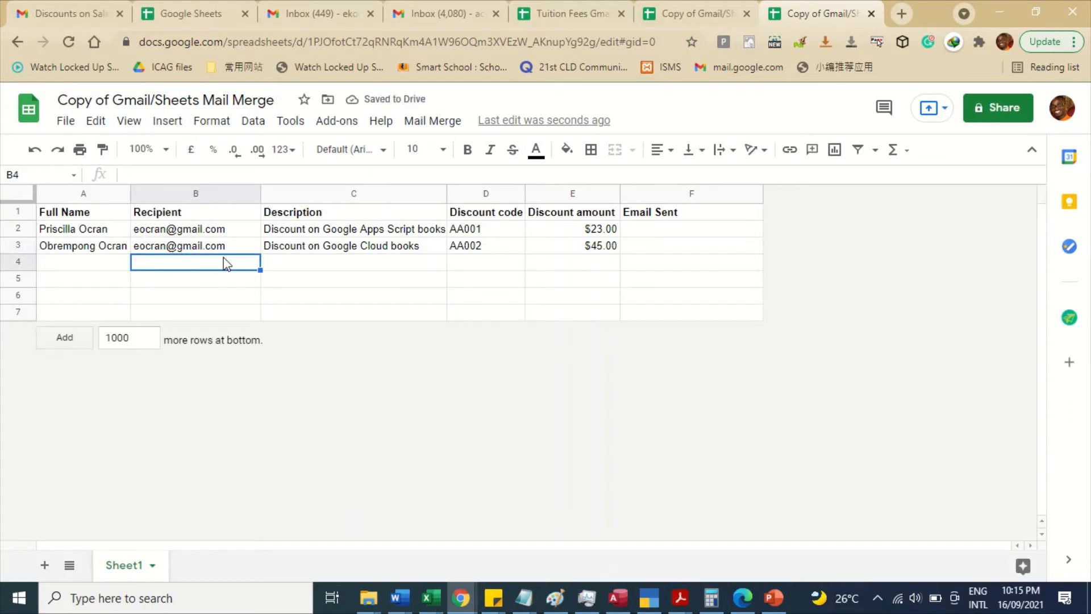
click(327, 219)
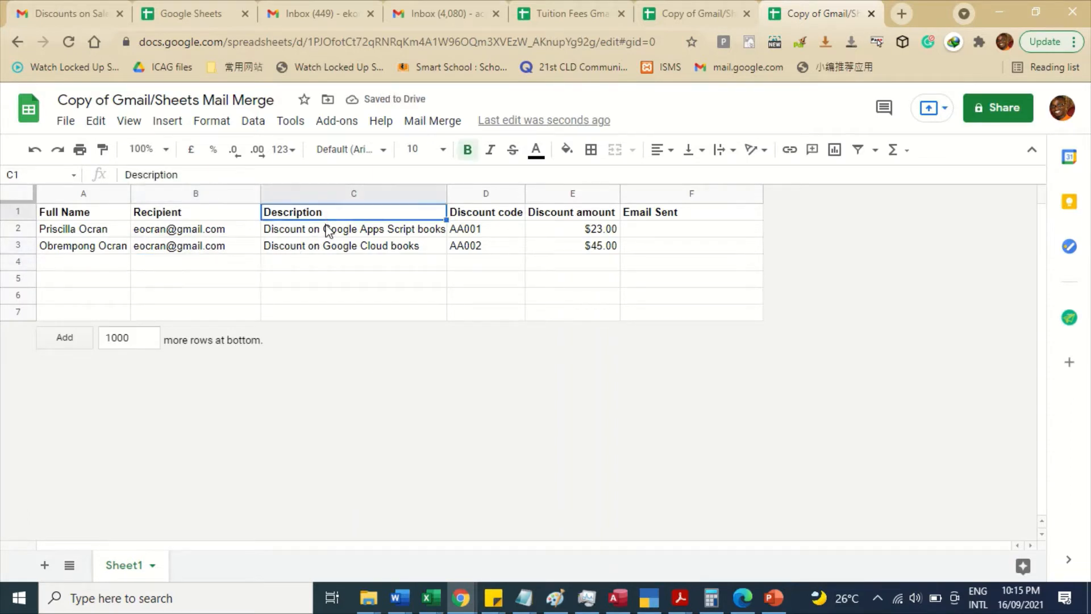
click(328, 229)
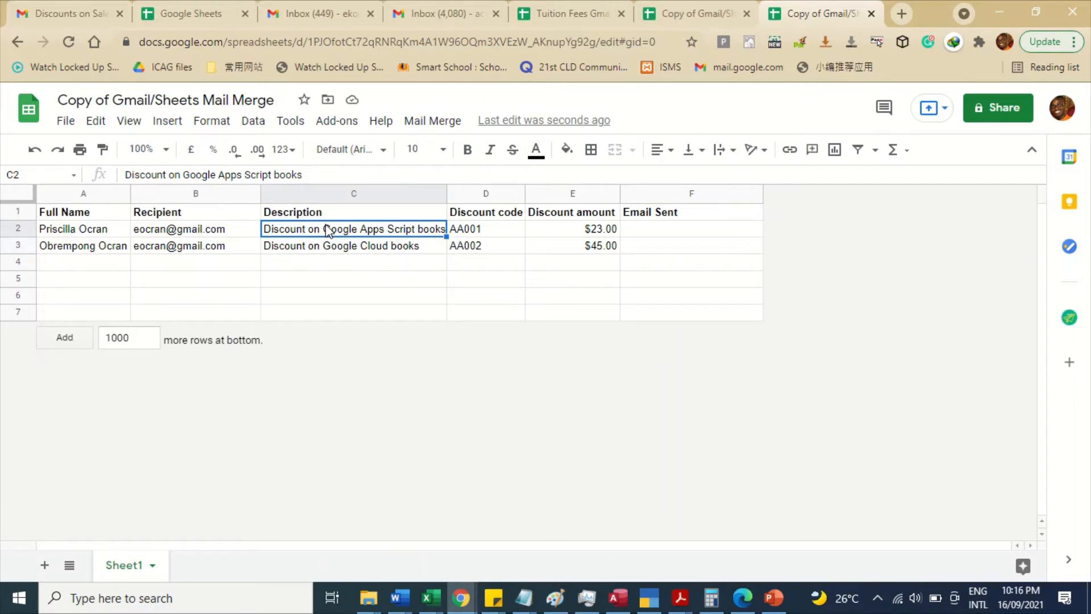
click(71, 8)
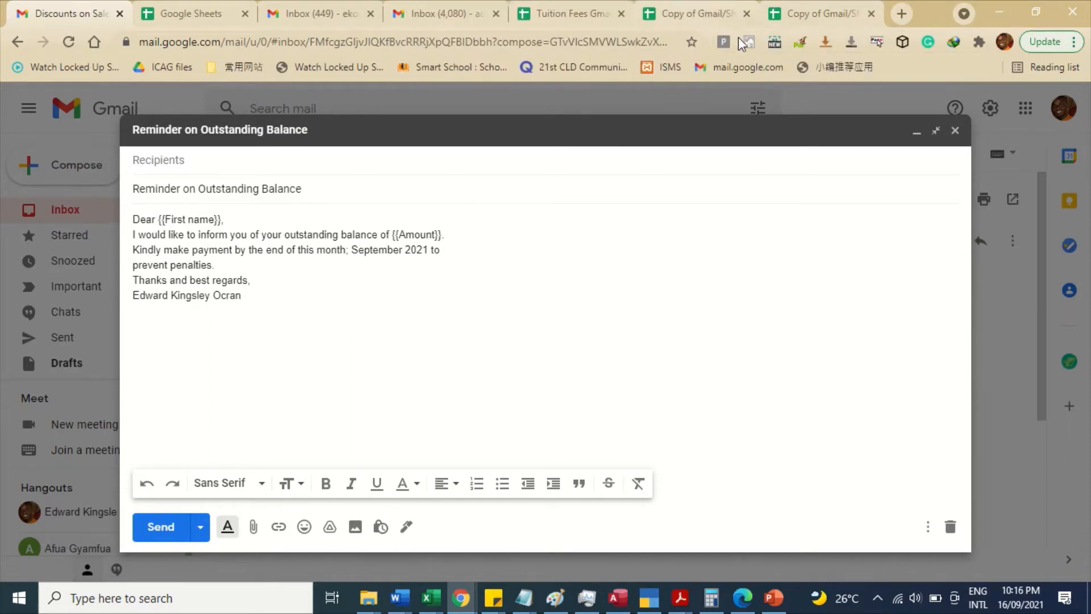
click(708, 1)
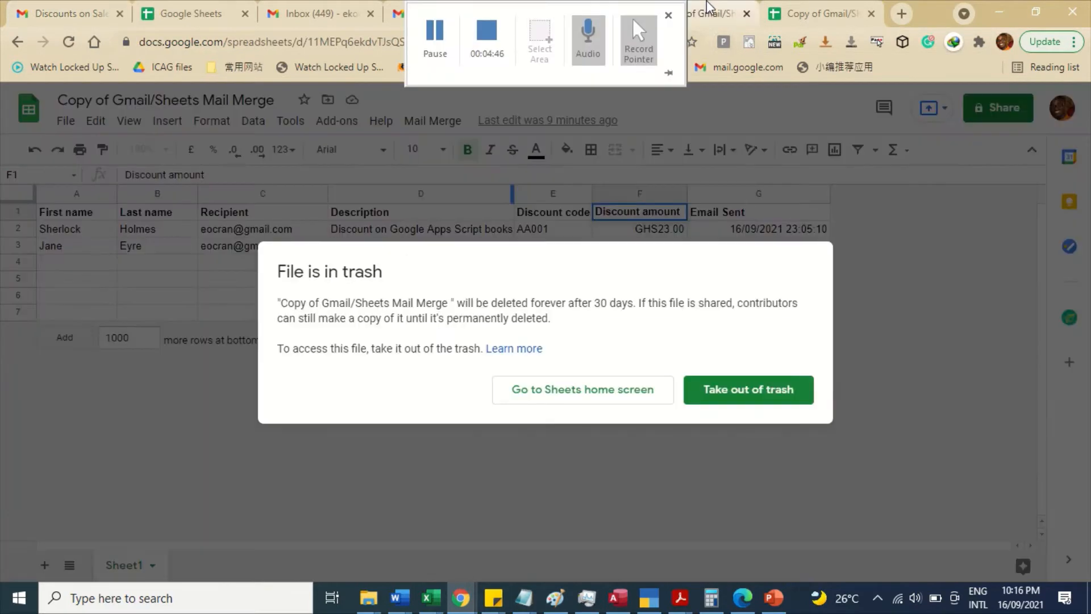
click(739, 395)
click(797, 20)
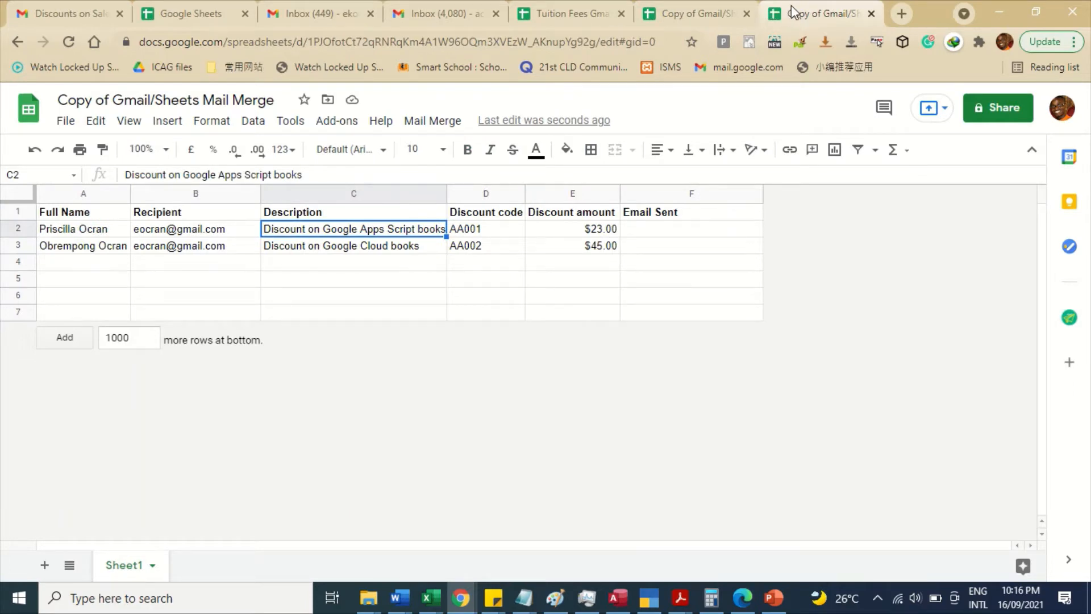
click(746, 14)
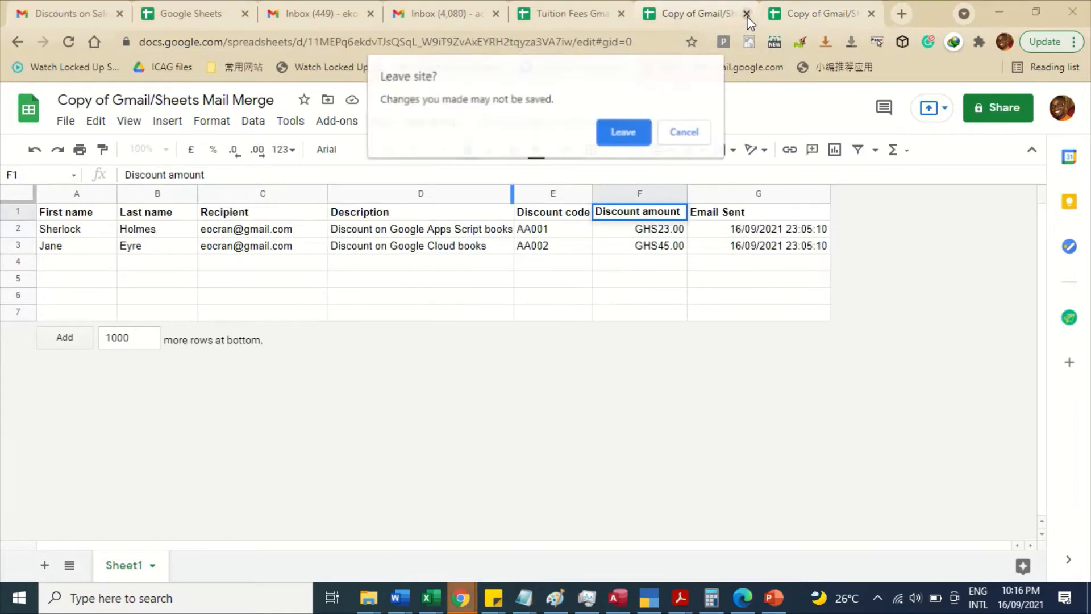
click(623, 131)
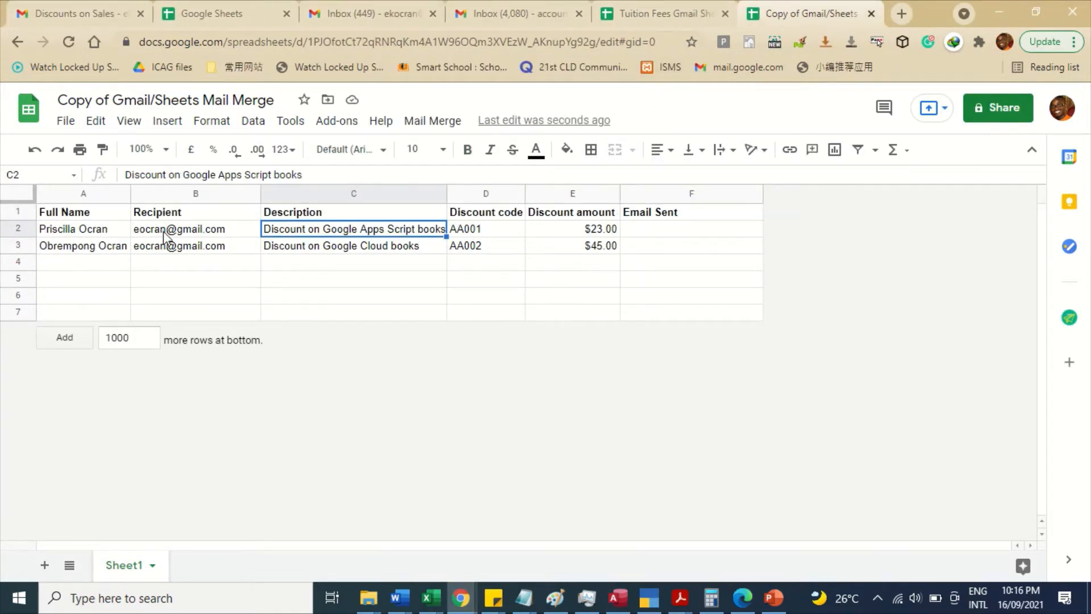
- Start a new line in the Gmail draft body reading 'for the purchase of the'
click(45, 13)
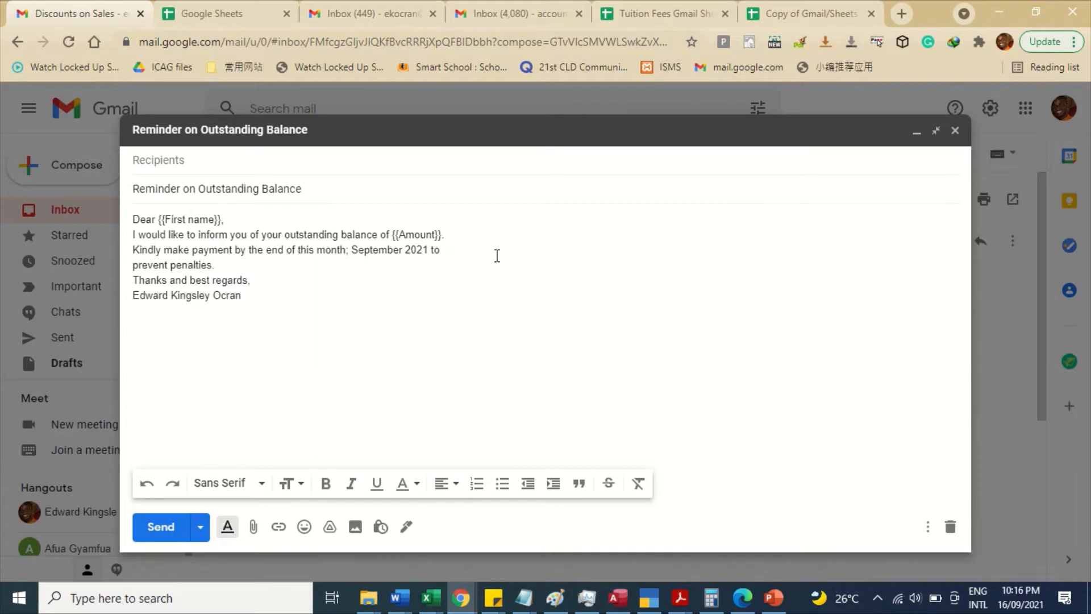
key(Return)
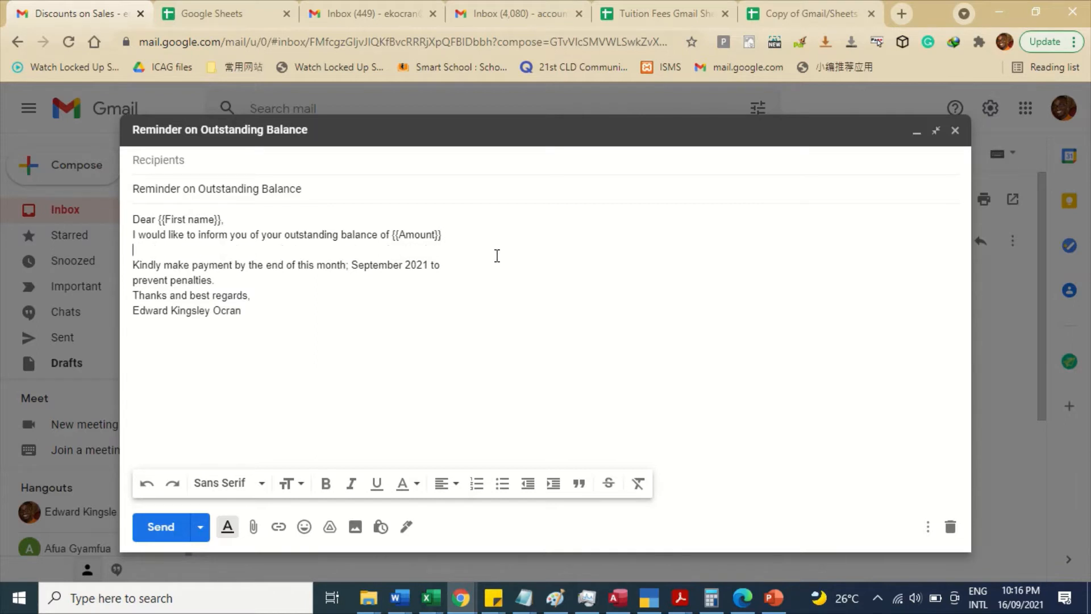
text(for the purchase of)
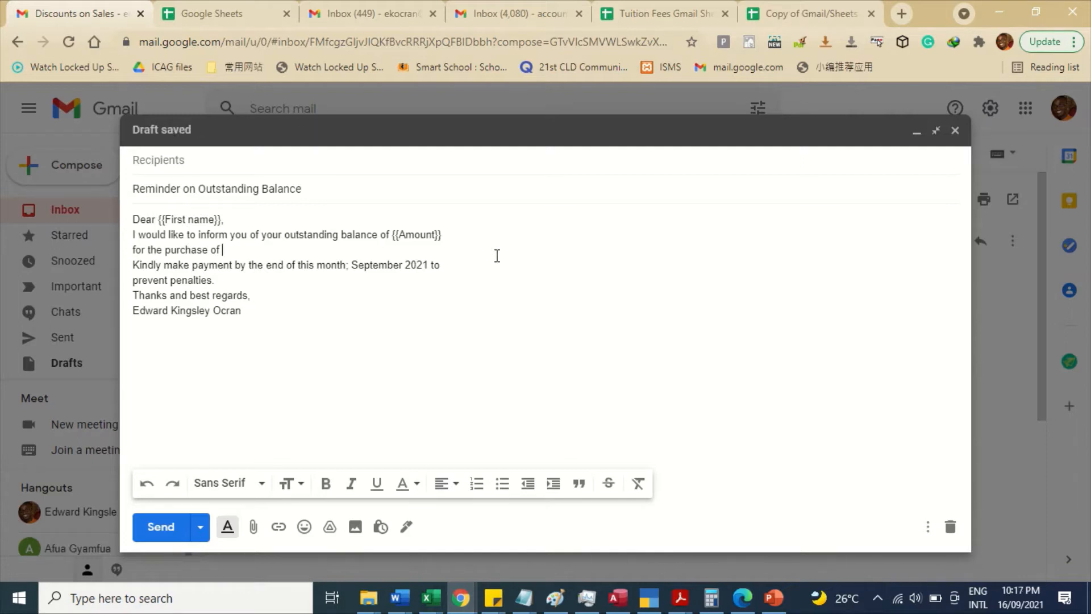
text(the )
text(Compu)
key(BackSpace)
key(BackSpace)
key(BackSpace)
key(BackSpace)
key(BackSpace)
- Copy the {{Amount}} placeholder to the new line's end and change it to {{Description}}
drag(446, 235, 395, 233)
key(ctrl+c)
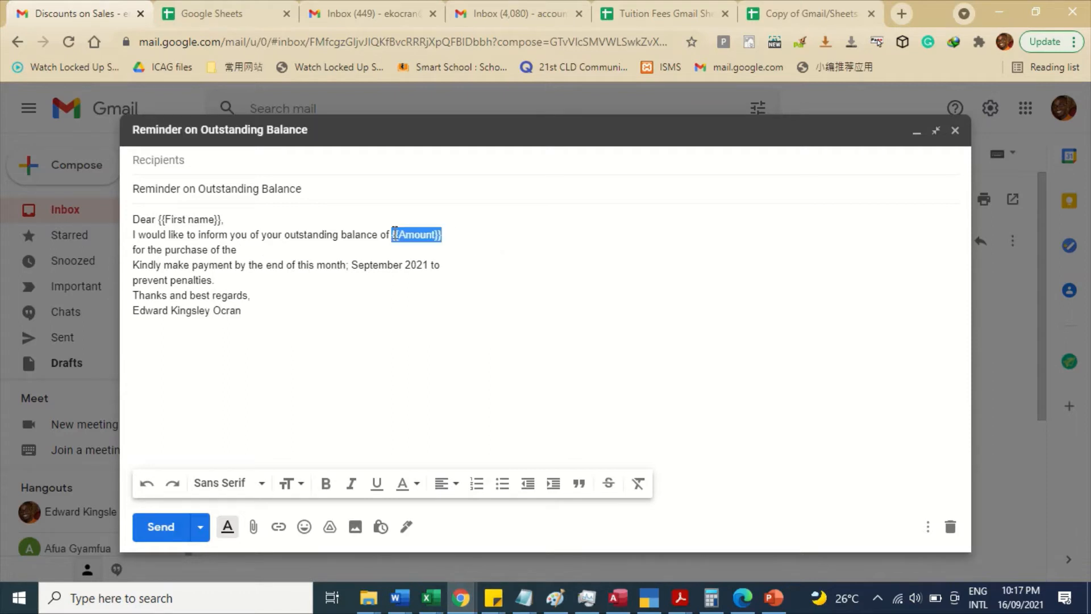
click(305, 247)
key(ctrl+v)
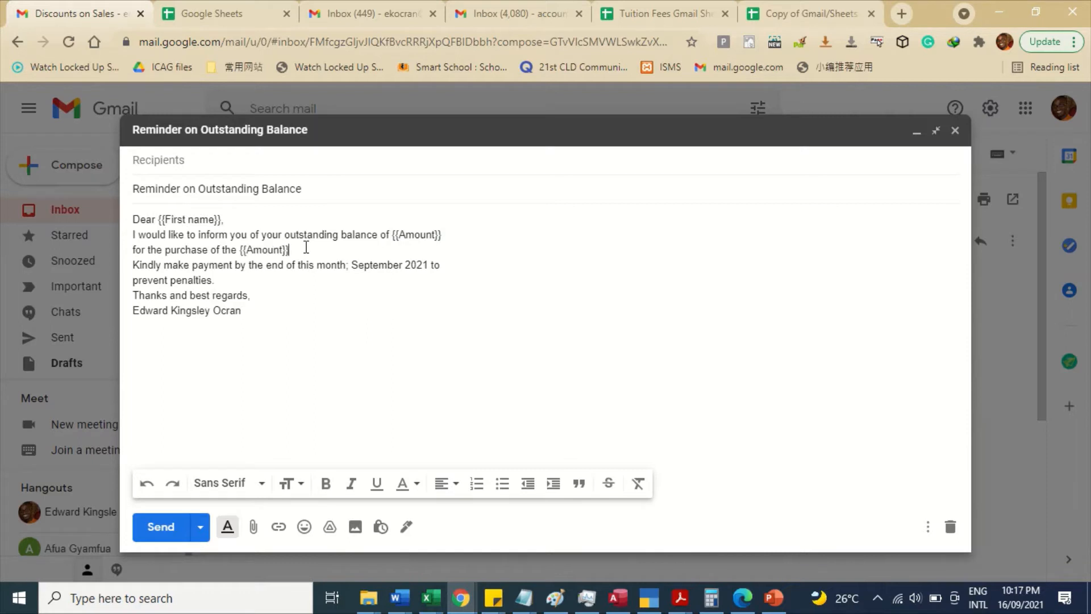
drag(247, 249, 286, 250)
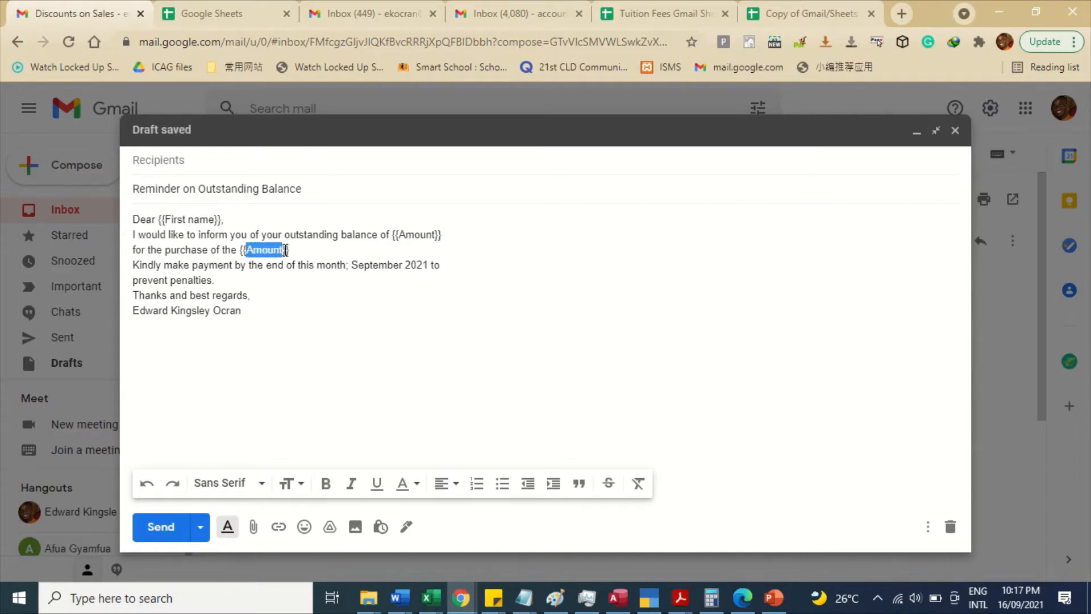
click(285, 250)
key(BackSpace)
key(BackSpace)
key(BackSpace)
key(BackSpace)
key(BackSpace)
key(BackSpace)
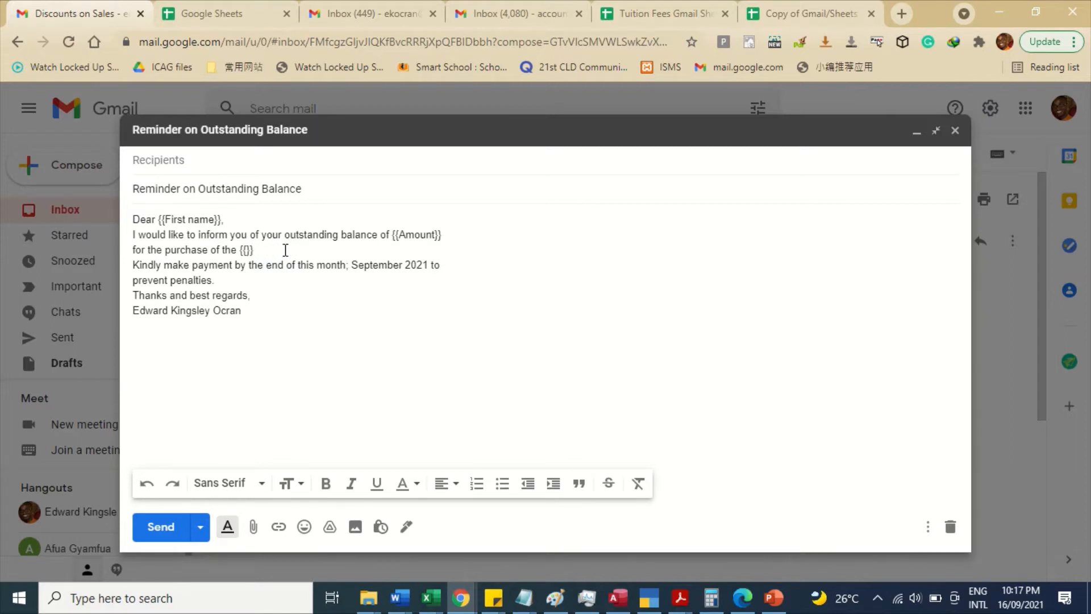
text(Description)
click(831, 10)
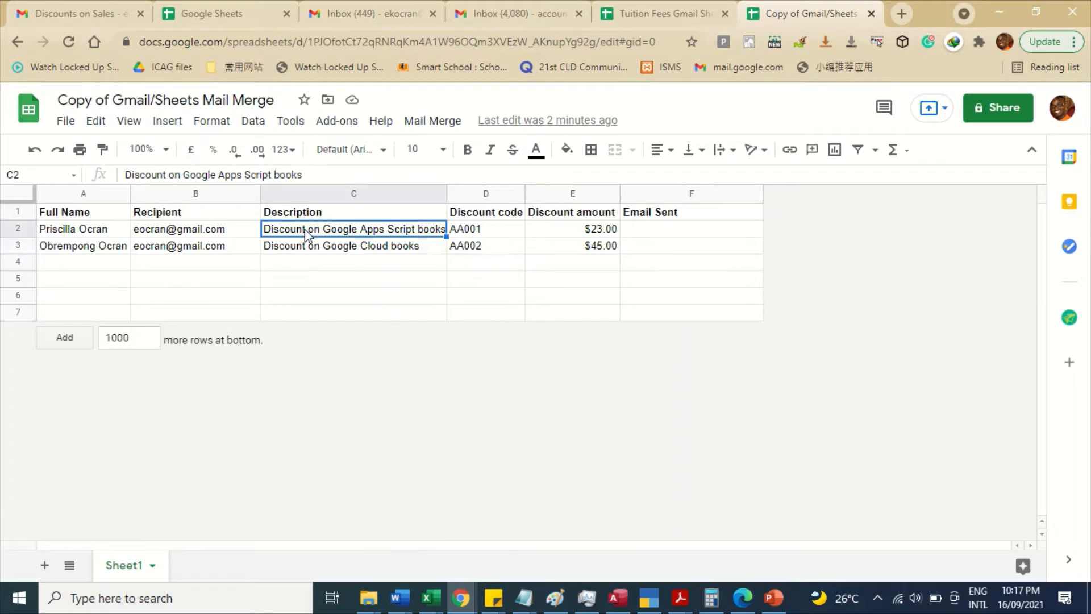
- Enter 'Video Game' in C2 and 'Deep Freezer' in C3 as the Description values
text(Video G)
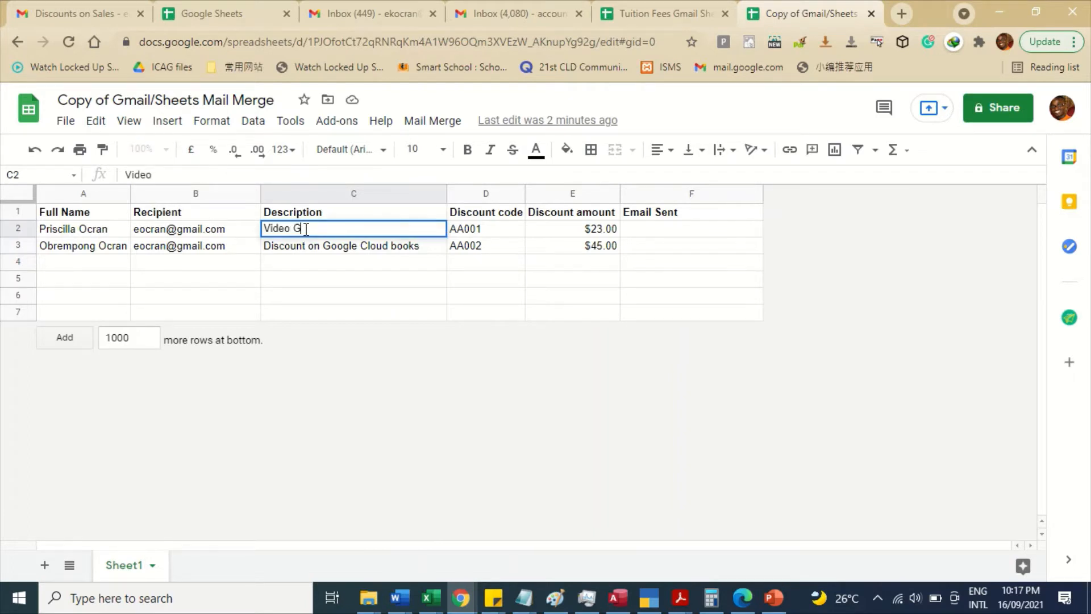
text(ame)
key(Return)
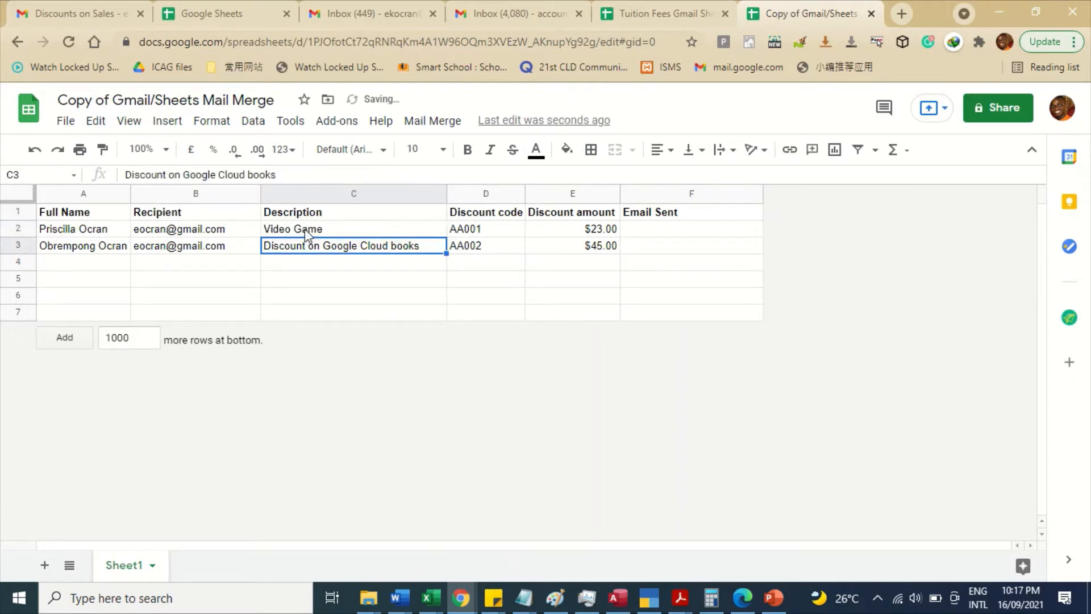
text(Deep)
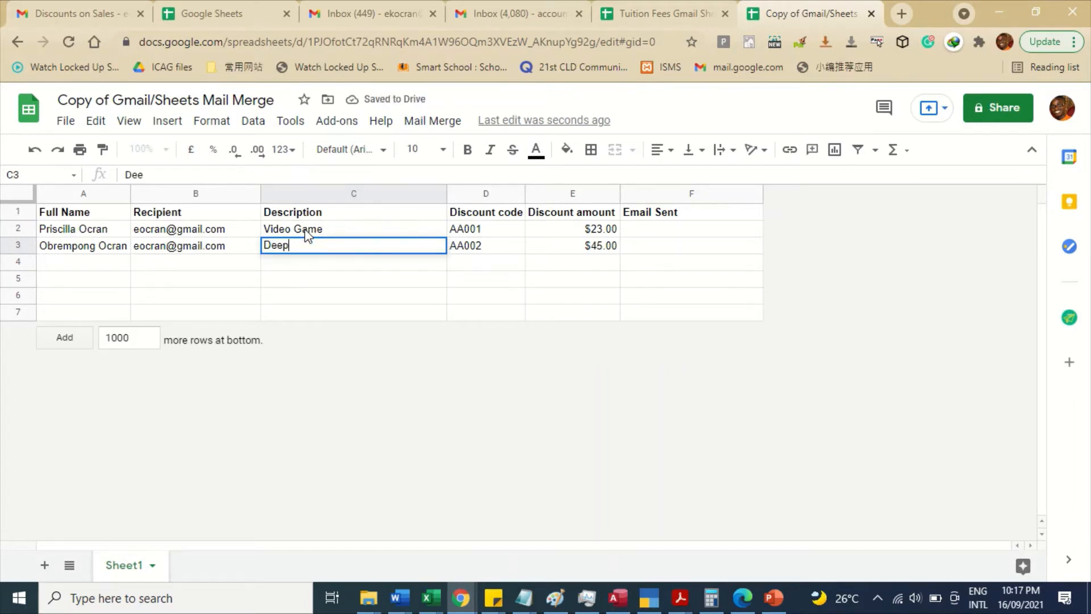
text( Freezer)
key(Return)
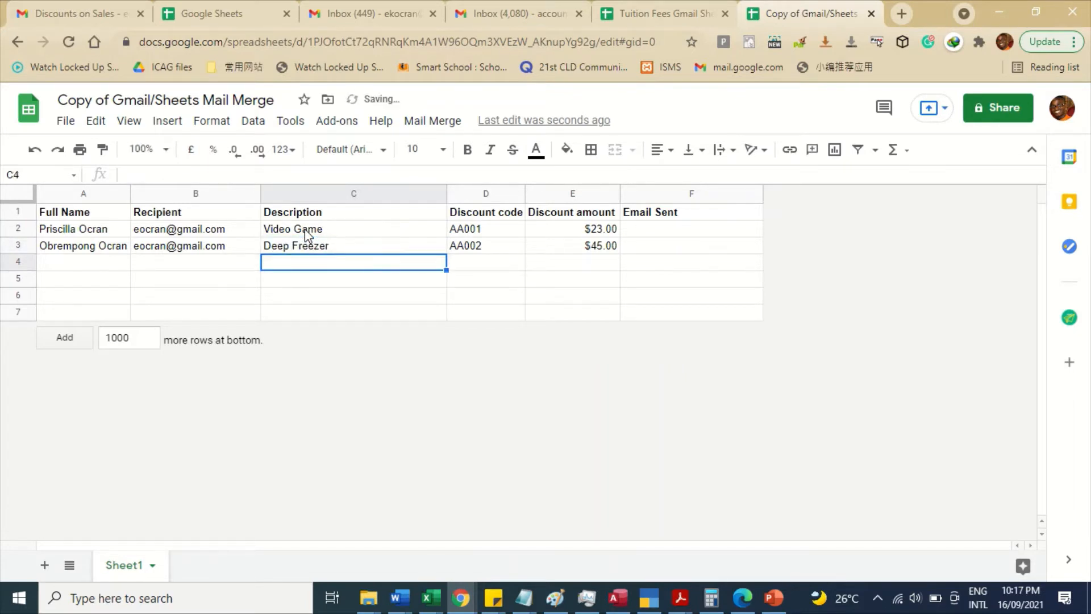
click(470, 193)
right_click(474, 198)
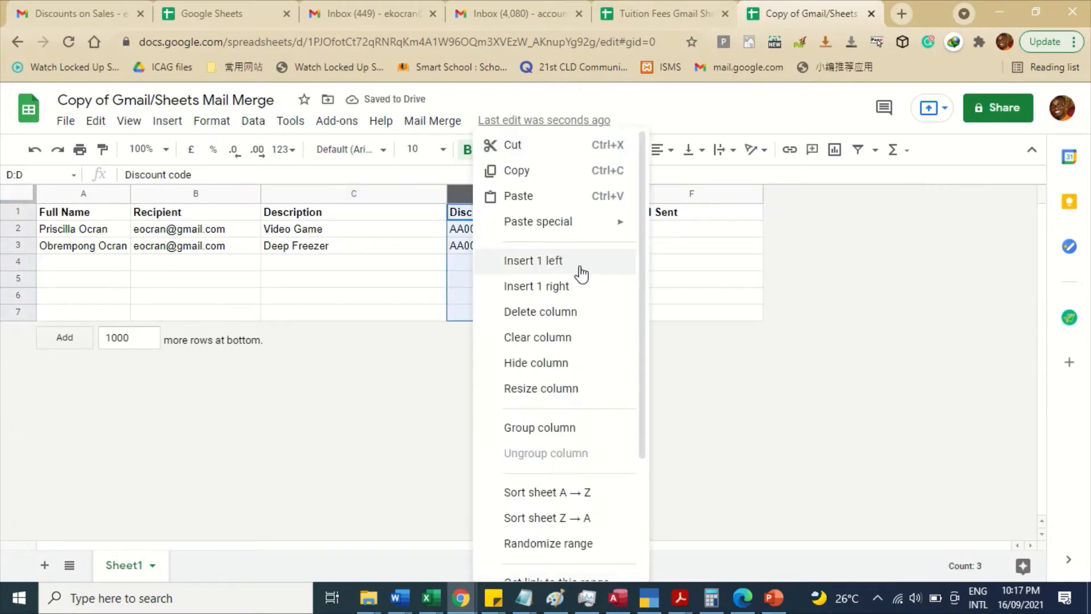
- Delete the Discount code column and rename the Discount amount header to 'Amount'
click(556, 323)
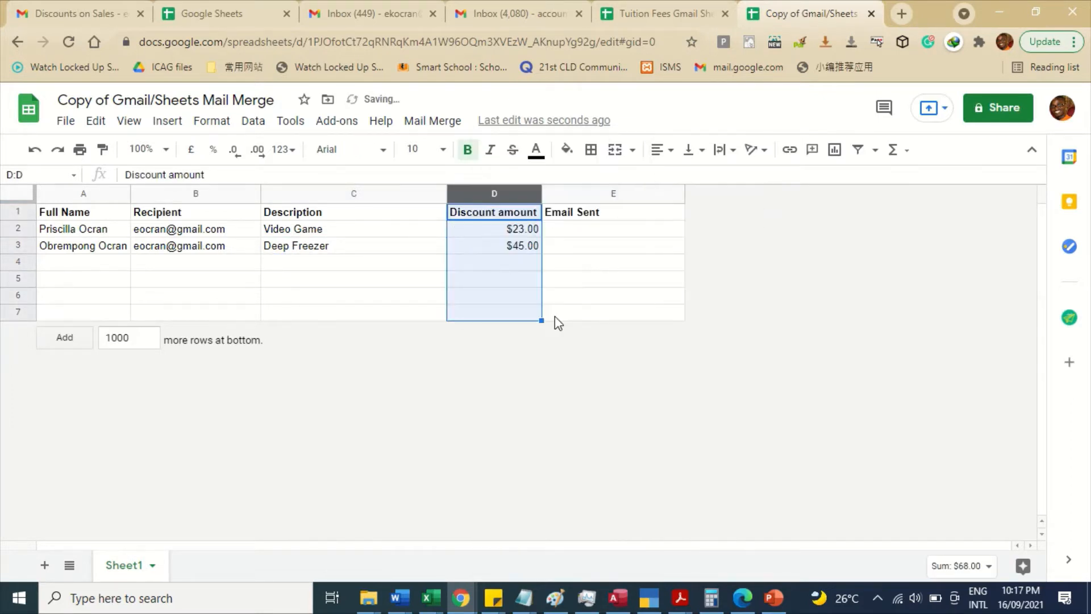
click(501, 217)
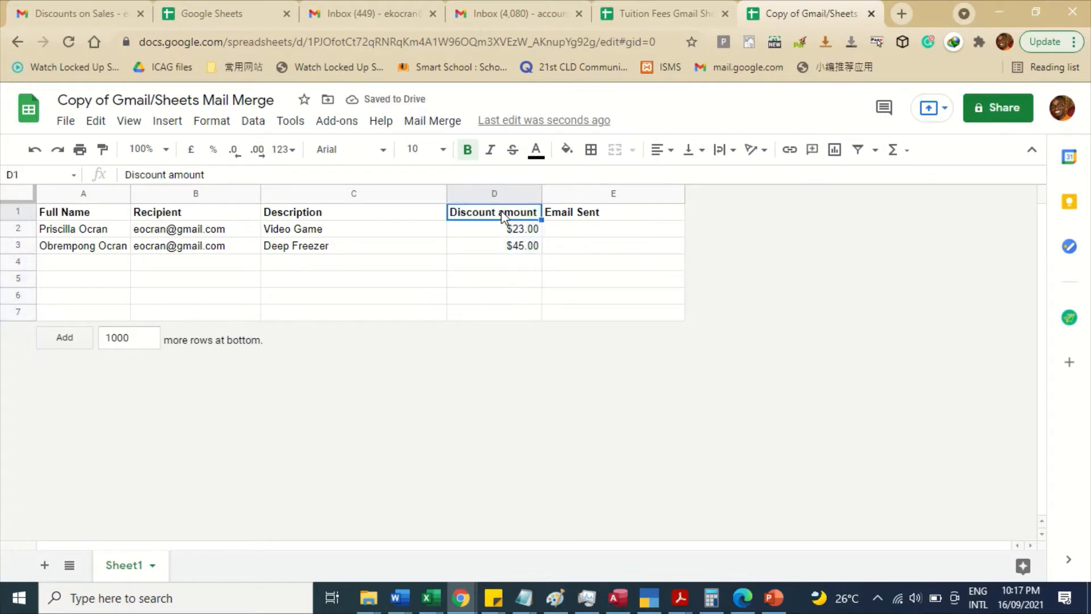
text(Amoun)
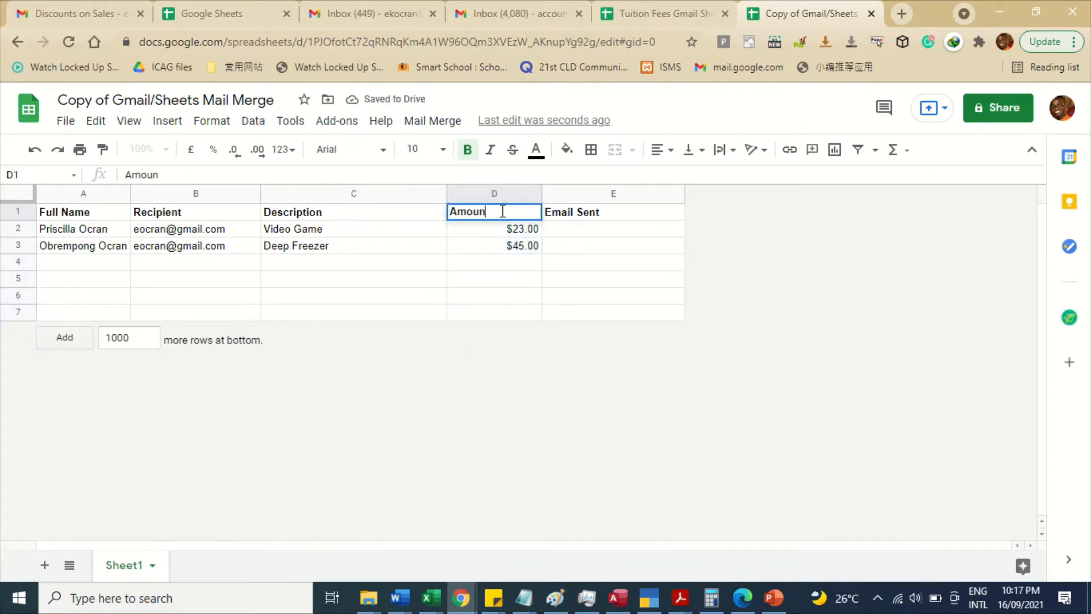
text(r)
key(Return)
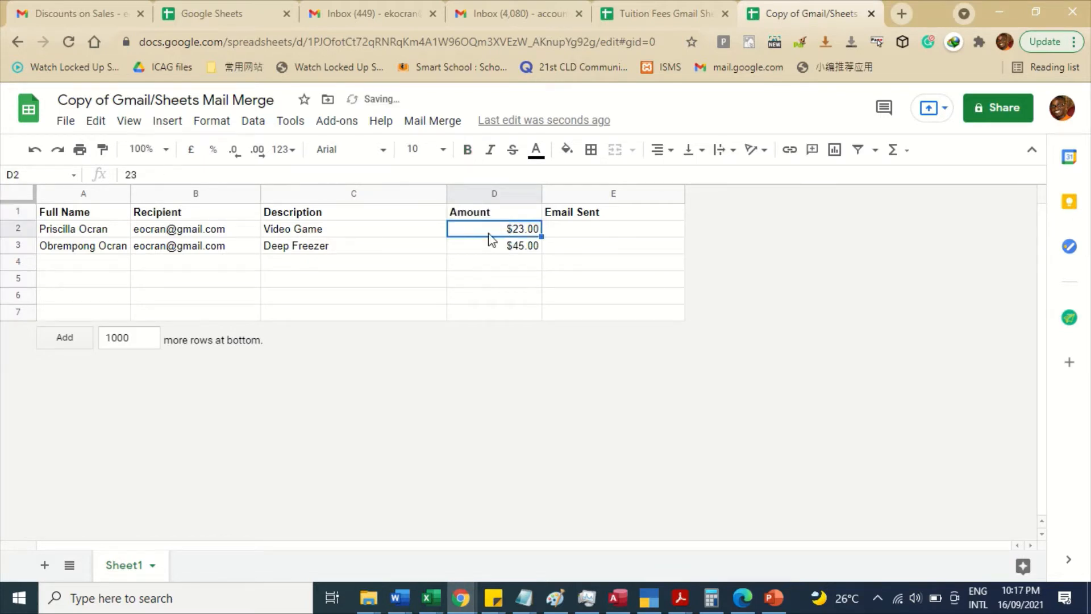
drag(482, 236, 484, 284)
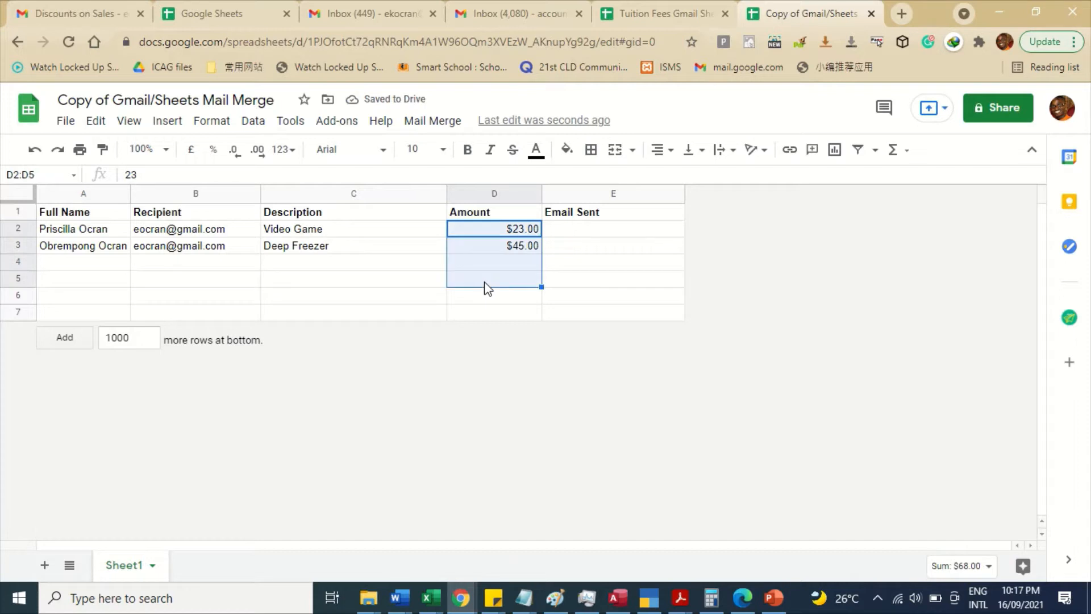
- Format the Amount cells D2:D5 as Ghanaian Cedi, showing GHS23.00 and GHS45.00
click(220, 135)
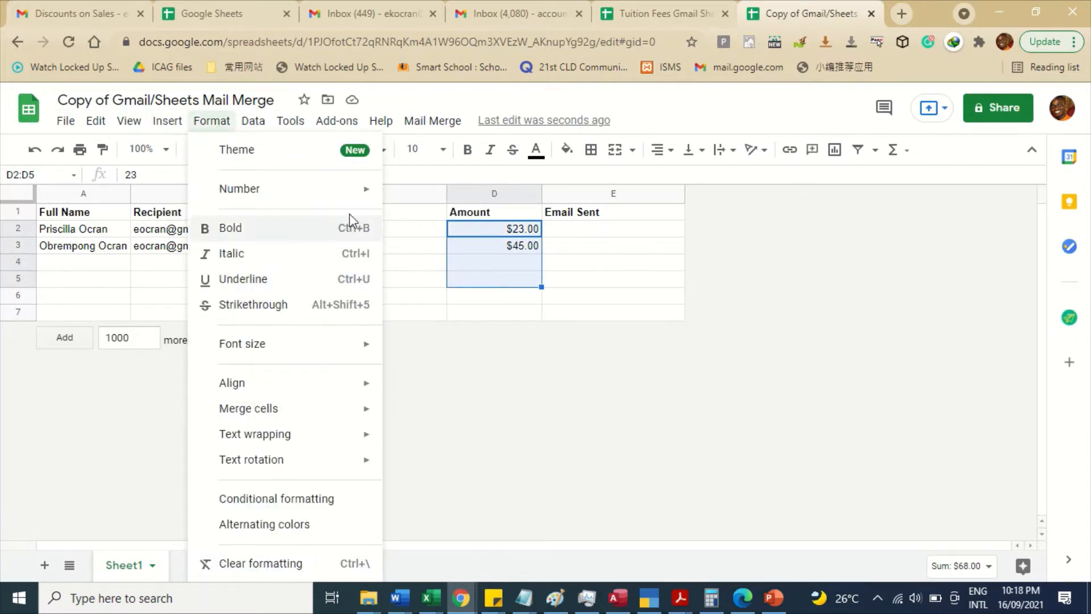
mouse_move(370, 188)
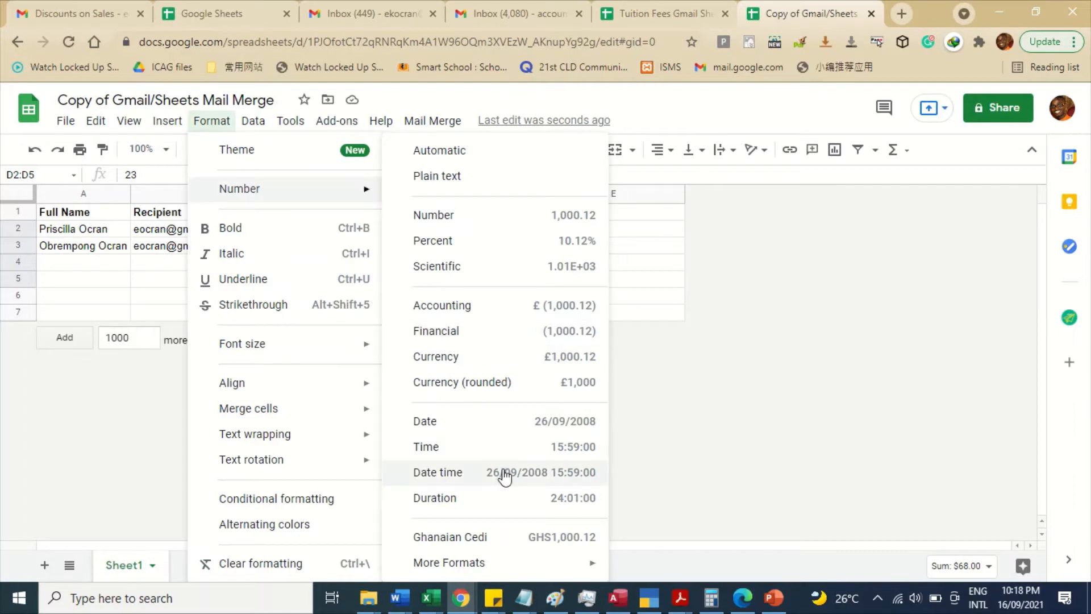
mouse_move(500, 562)
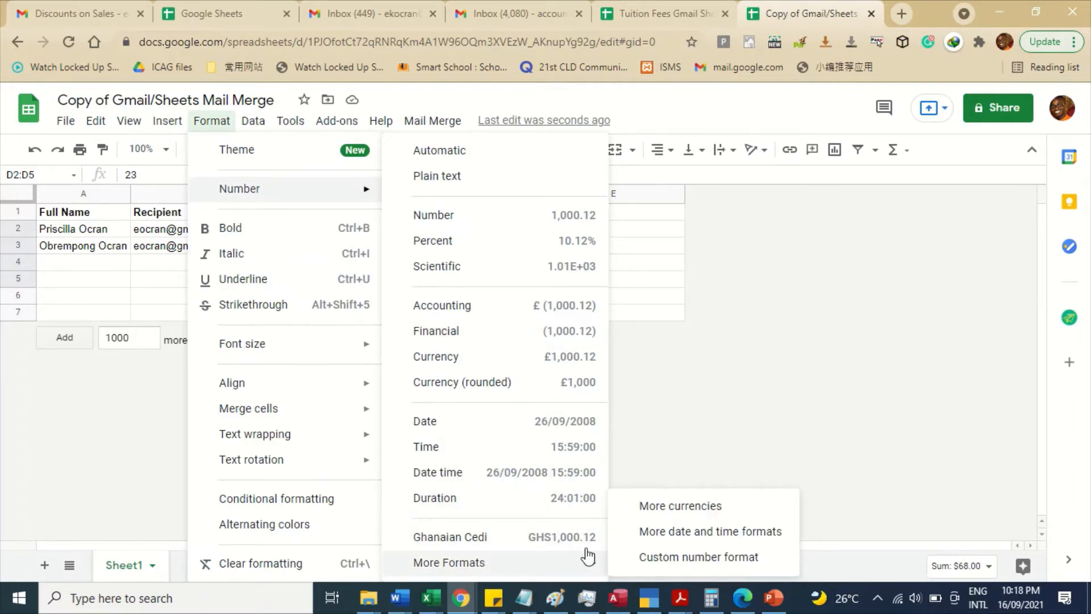
click(675, 505)
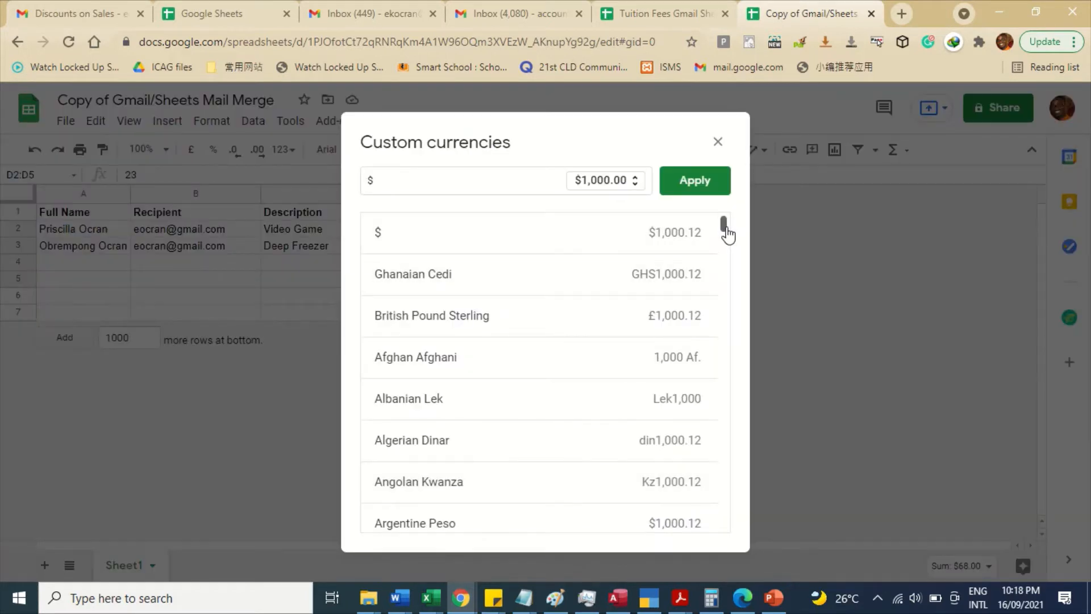
drag(725, 229, 743, 195)
click(628, 288)
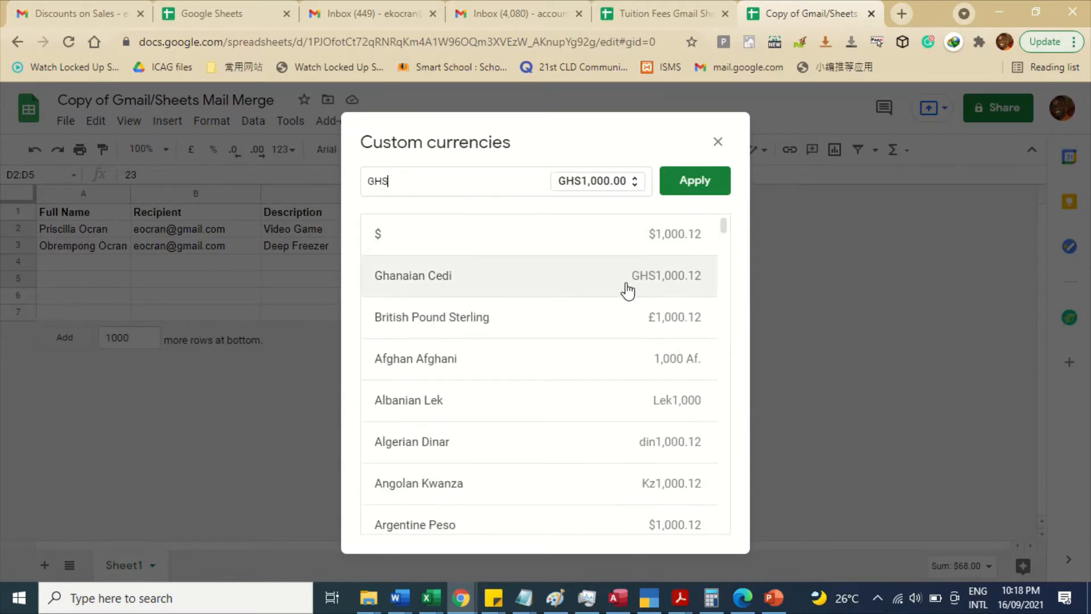
click(701, 183)
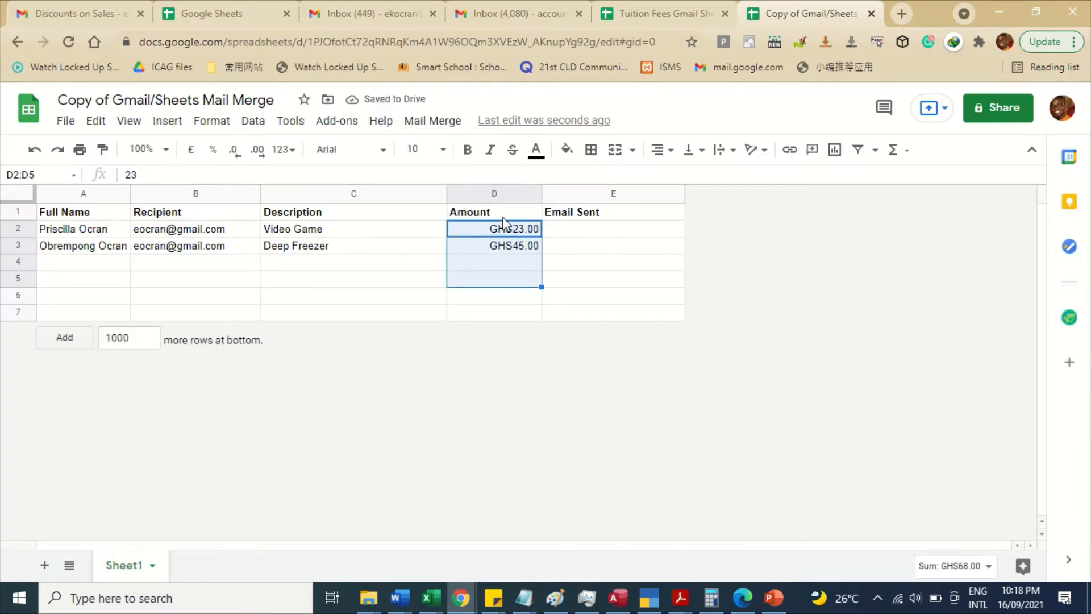
- Compare the draft's {{Amount}} and {{Description}} placeholders with the sheet's Amount and Description columns
click(88, 5)
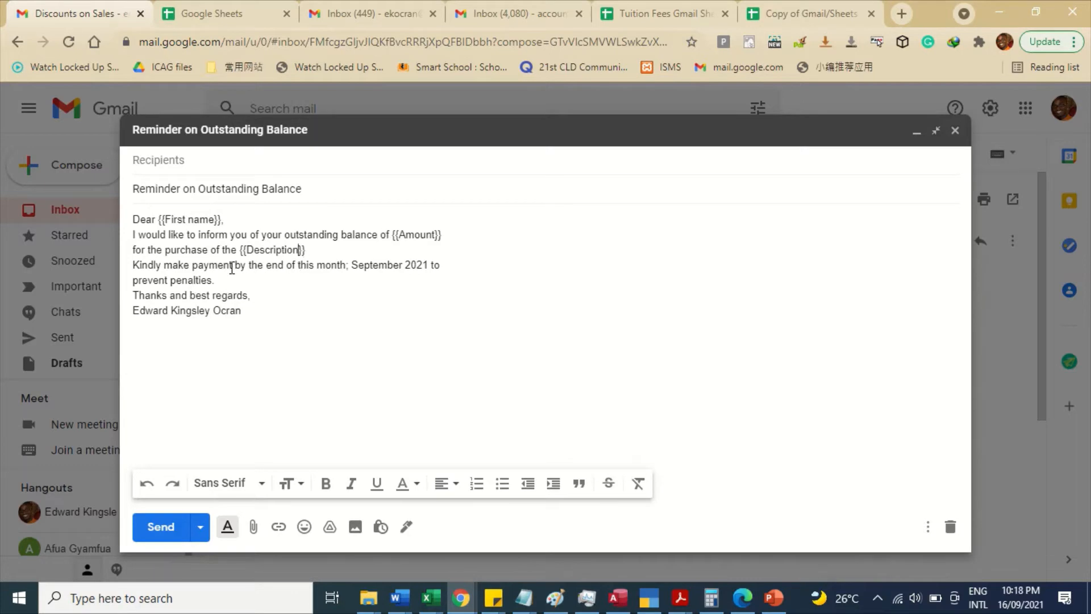
click(814, 8)
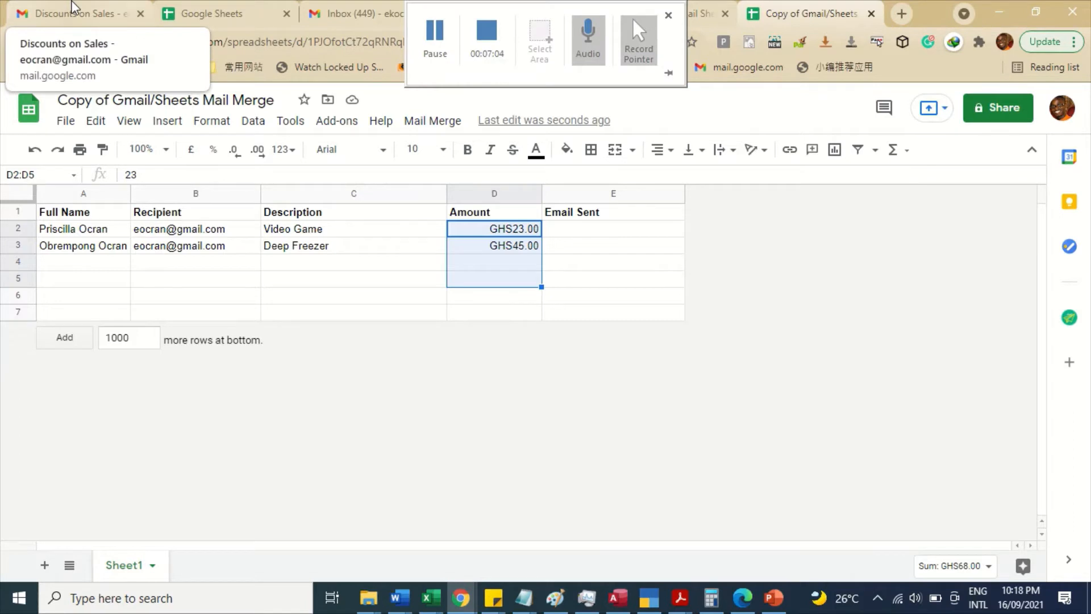
click(72, 8)
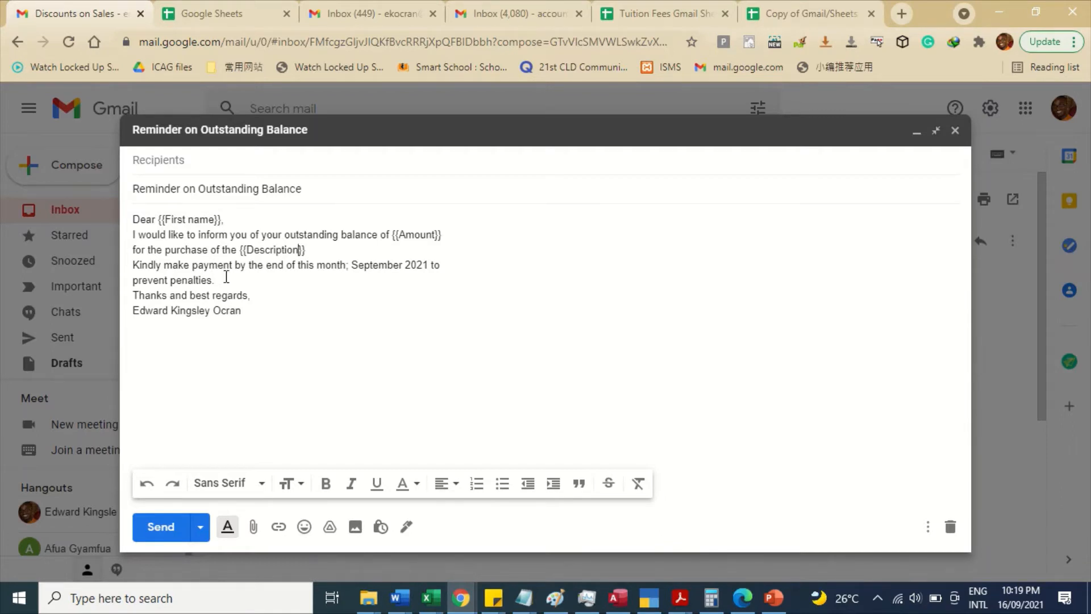
click(812, 11)
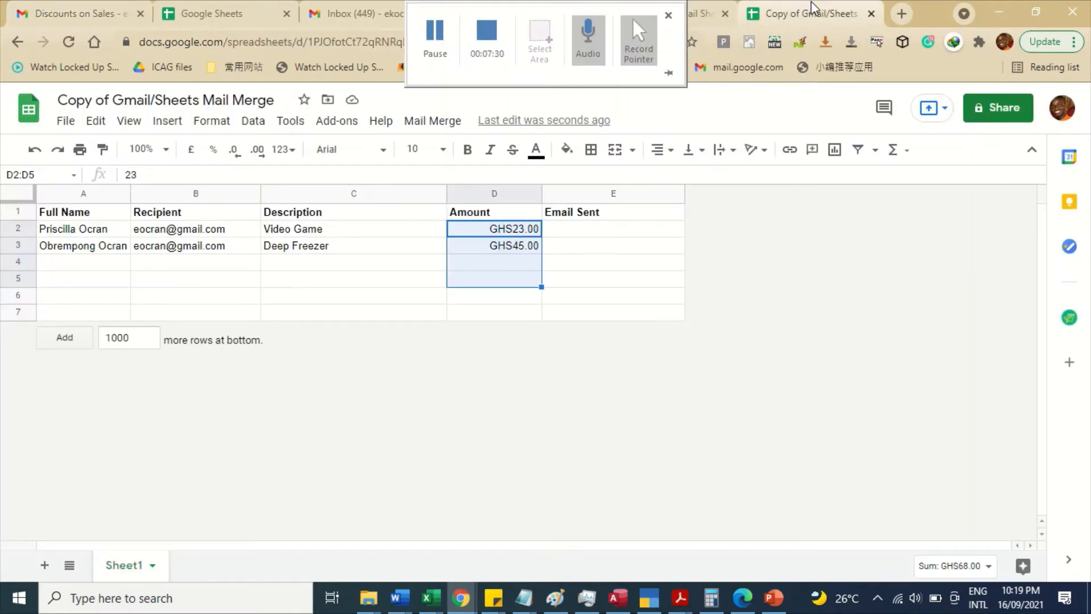
click(98, 4)
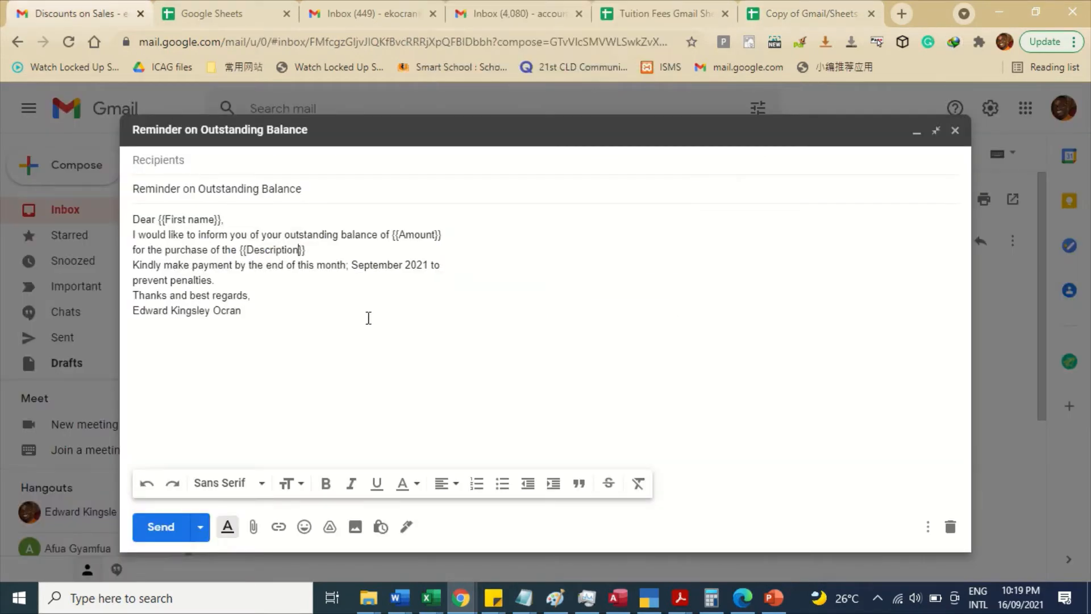
click(837, 2)
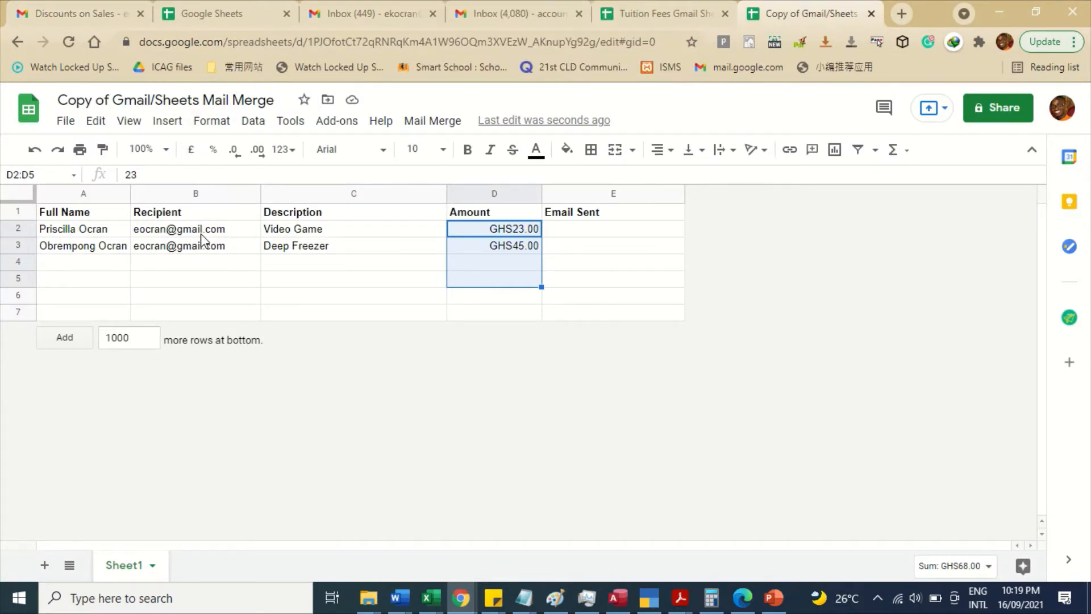
mouse_move(203, 240)
- Select and copy the draft subject 'Reminder on Outstanding Balance' in Gmail
click(109, 7)
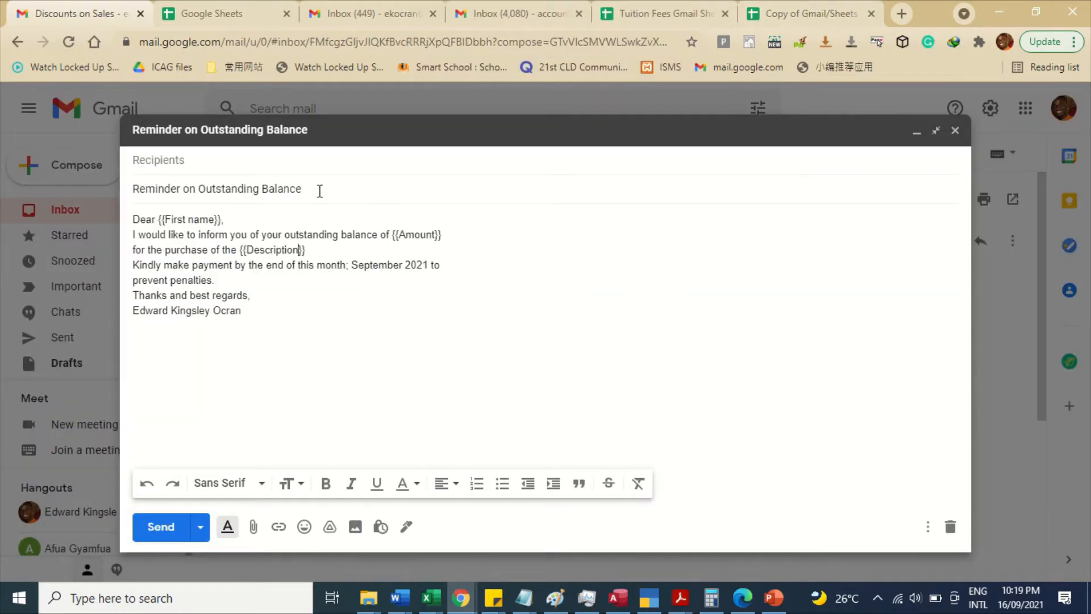
drag(318, 189, 71, 175)
key(ctrl+c)
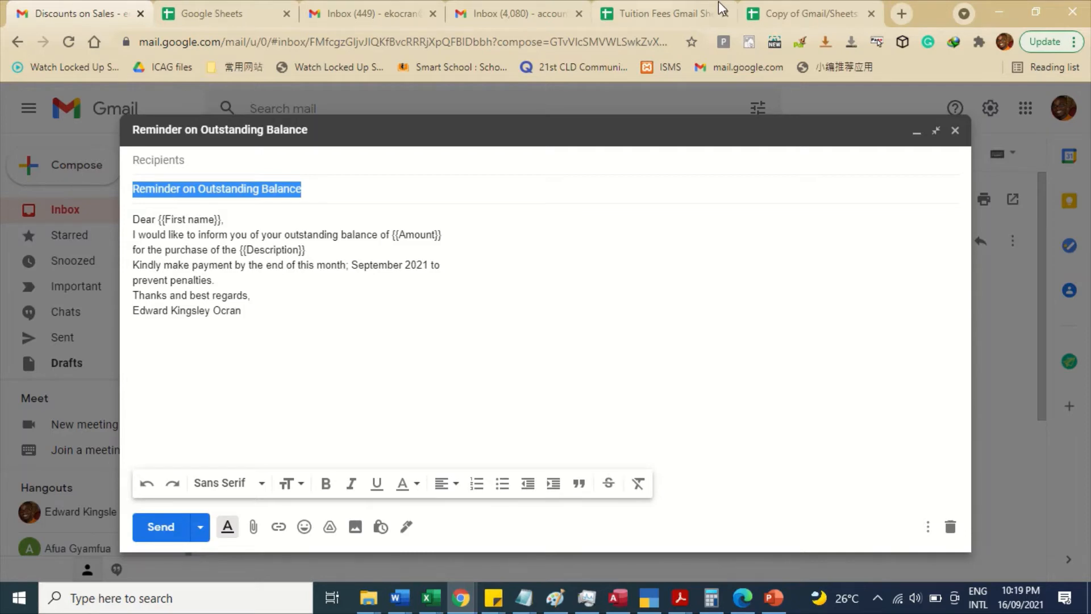
click(789, 15)
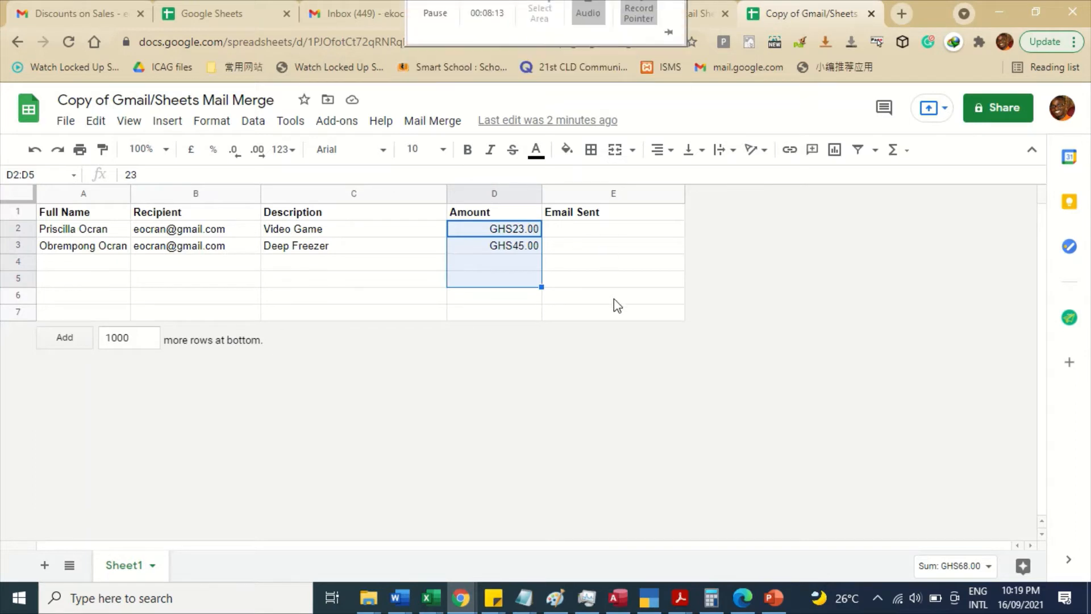
- Run Mail Merge > Send Emails from the spreadsheet
click(538, 310)
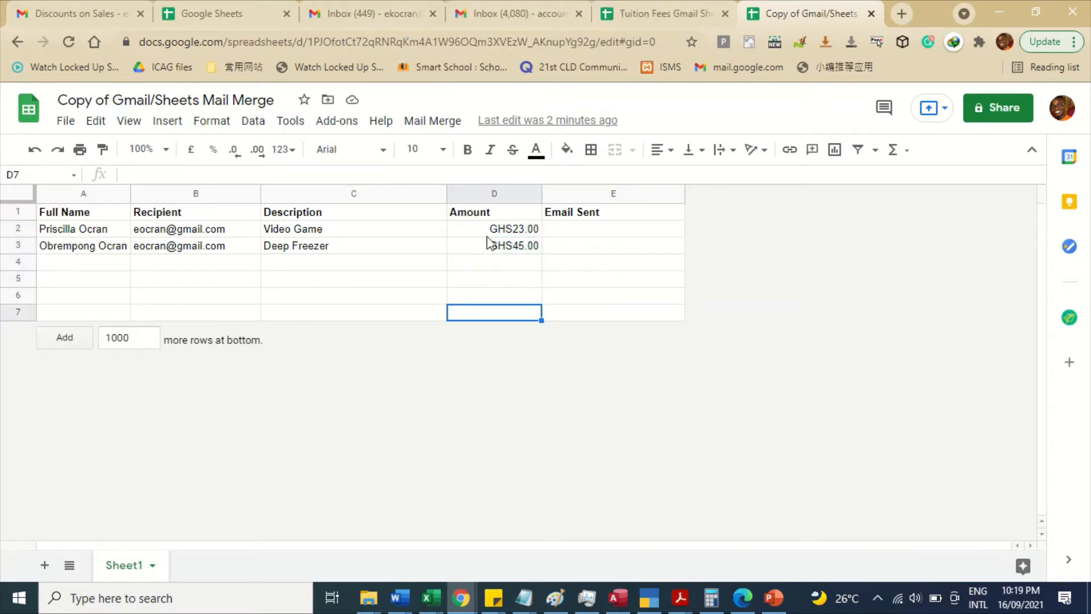
click(442, 127)
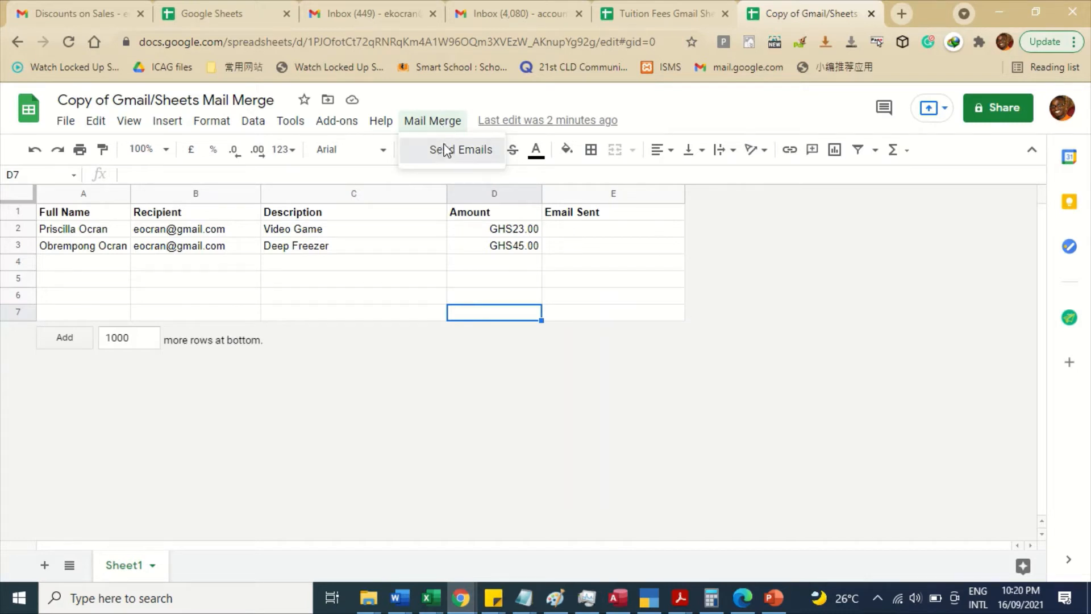
click(446, 150)
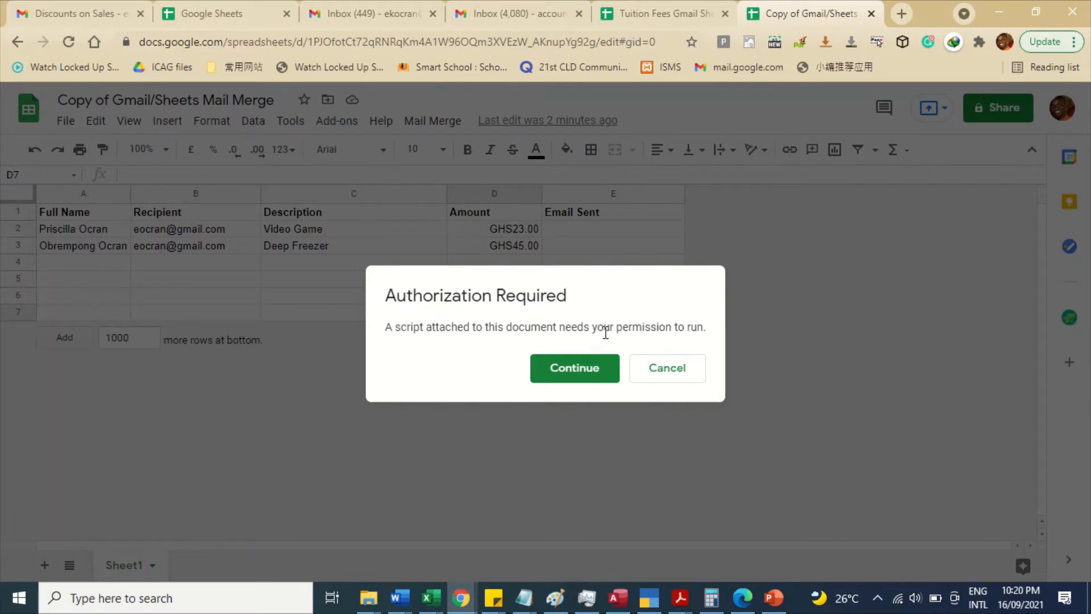
- Authorise Gmail/Sheets Mail Merge on the Google account, proceeding past the unverified-app warning and allowing access
click(585, 376)
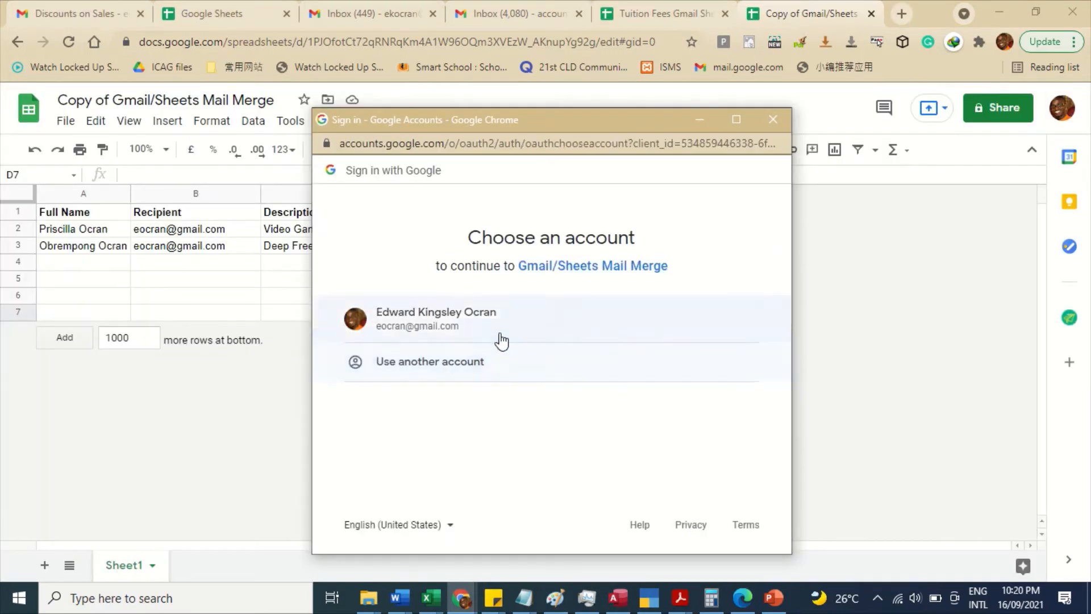
click(490, 330)
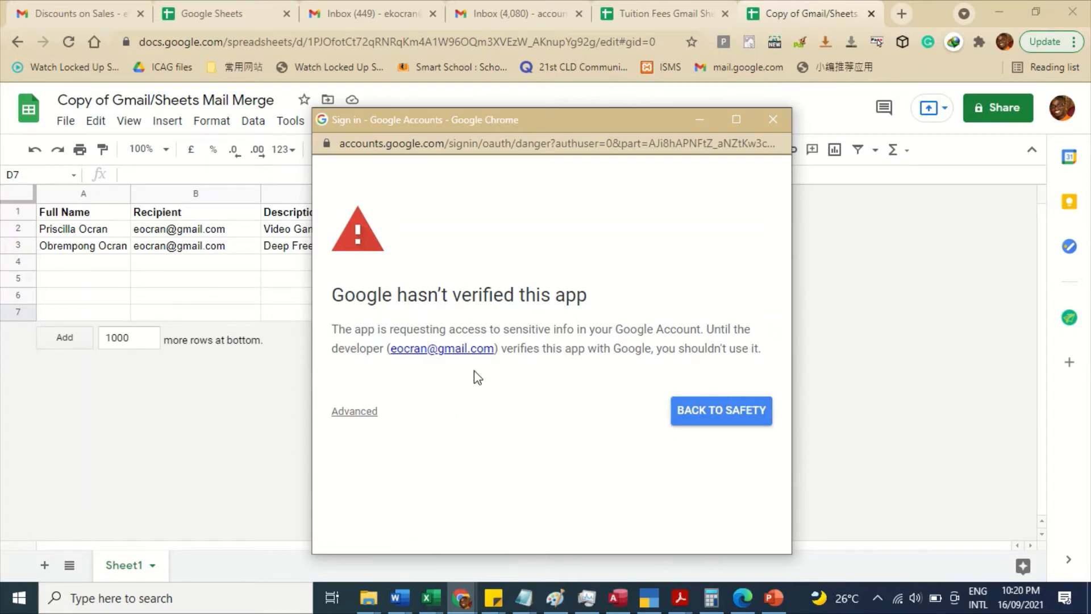
click(369, 412)
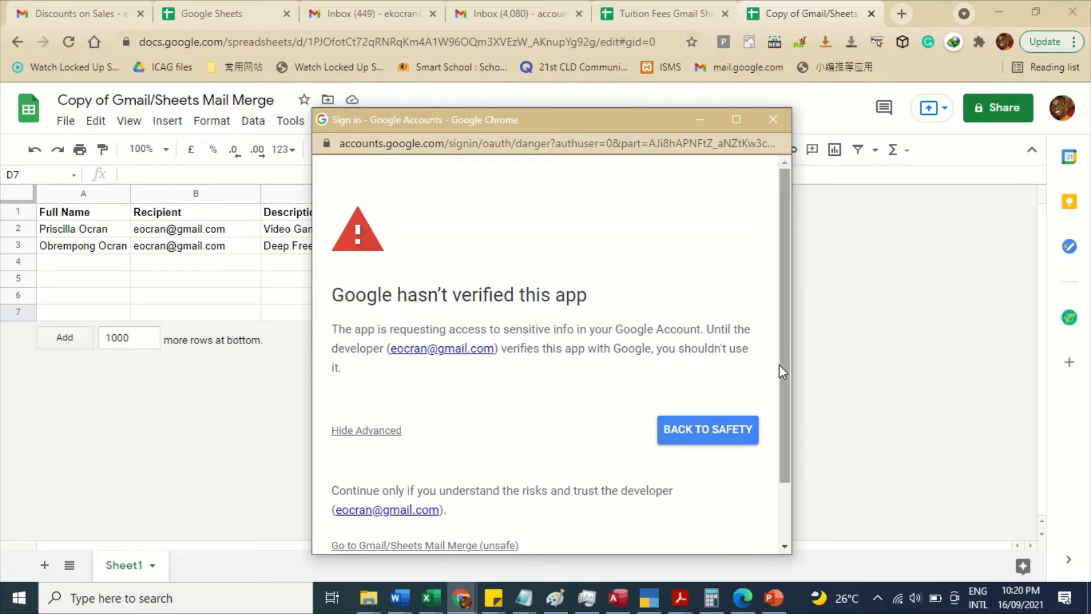
drag(779, 364, 790, 419)
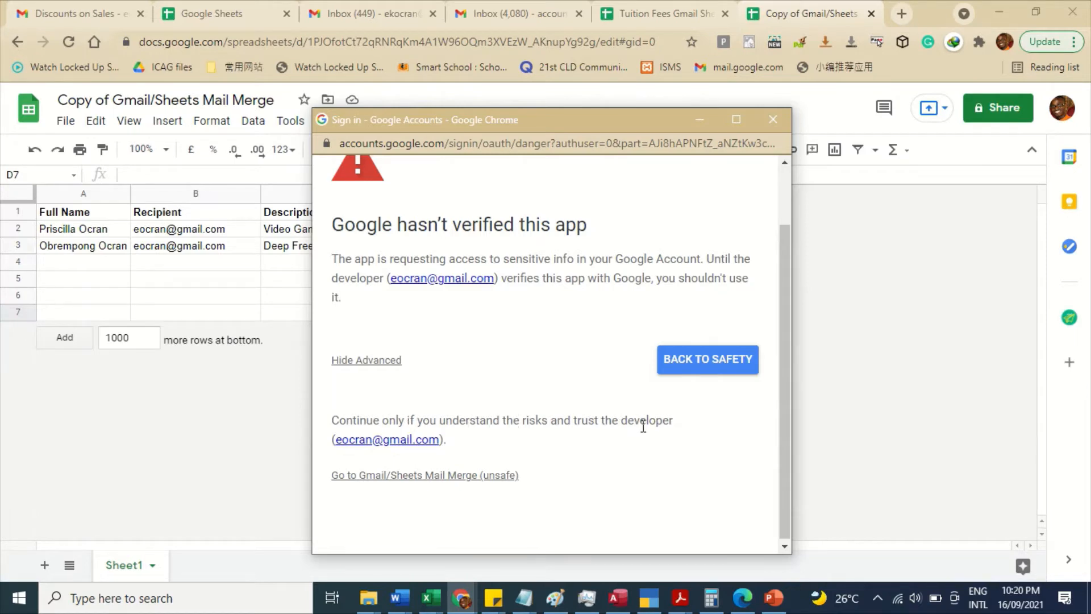
click(374, 475)
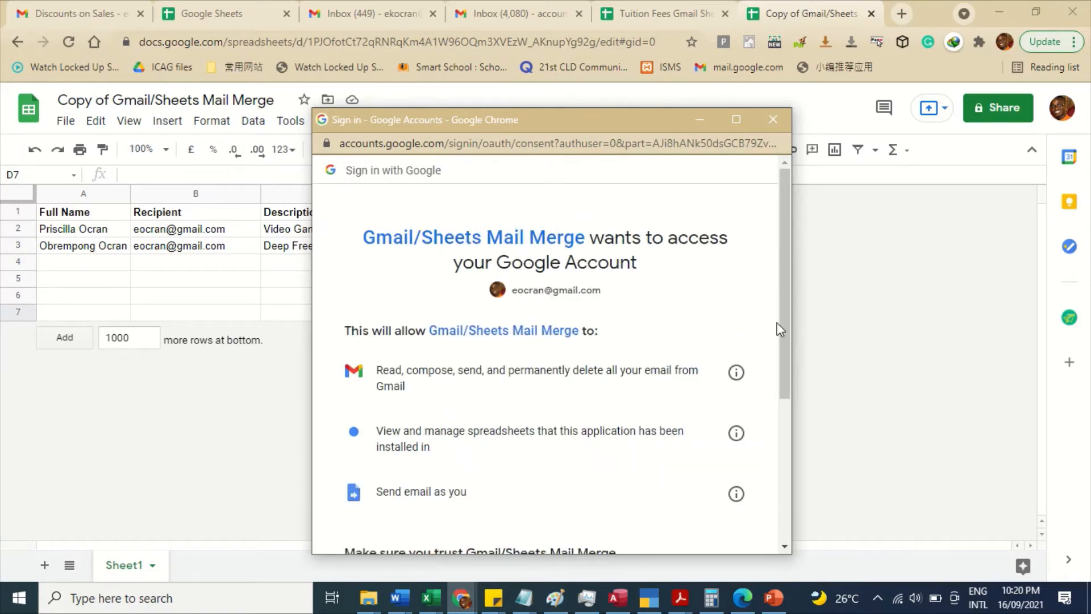
drag(783, 331, 804, 509)
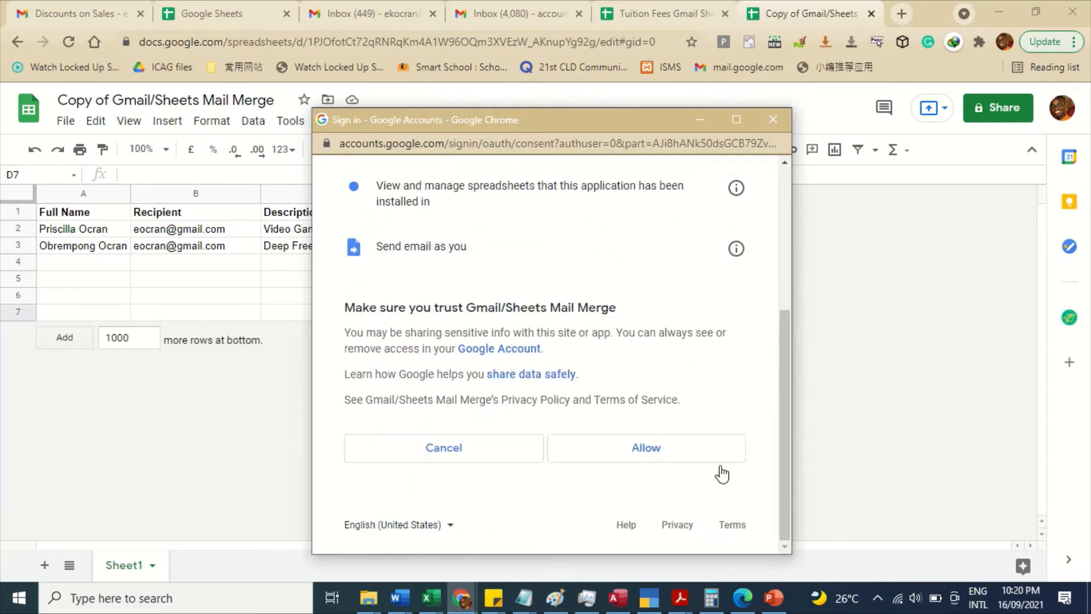
click(661, 462)
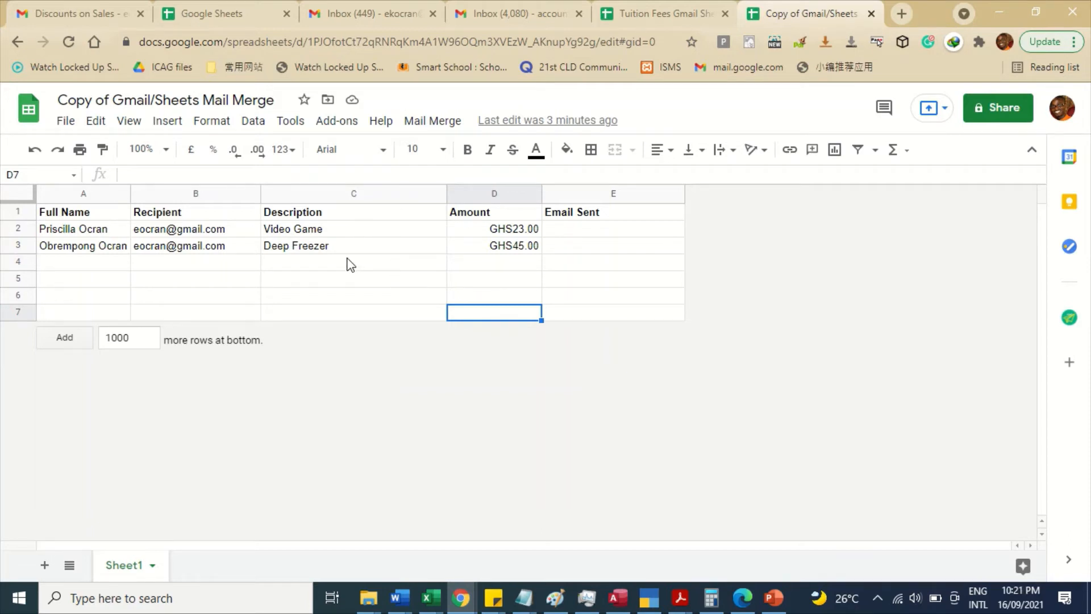
- Send the 'Reminder on Outstanding Balance' draft with Mail Merge > Send Emails, stamping 16/09/2021 23:21:37
click(428, 124)
click(437, 149)
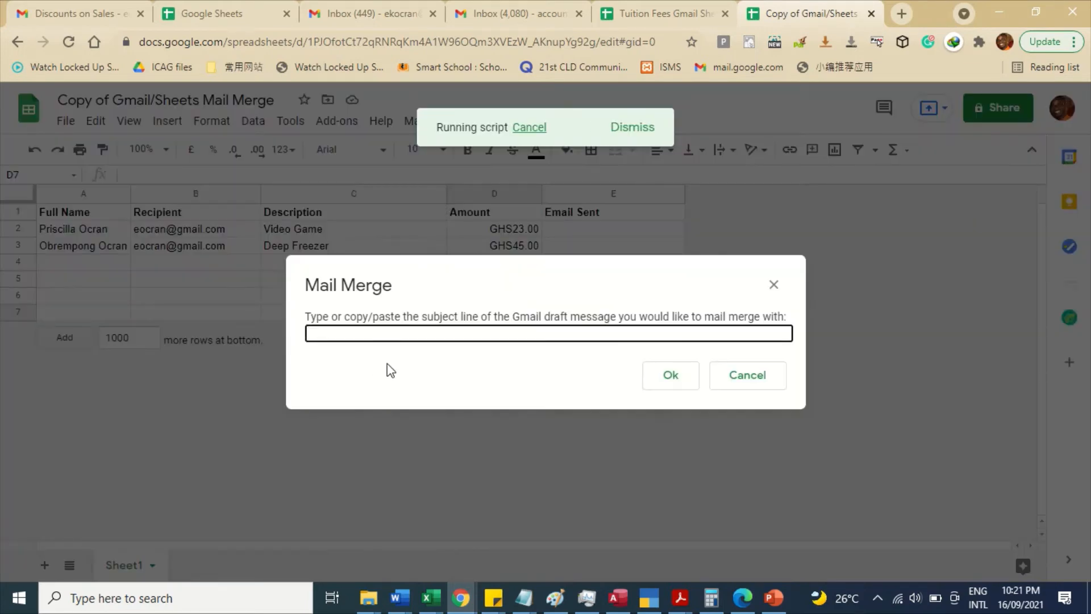
key(ctrl+v)
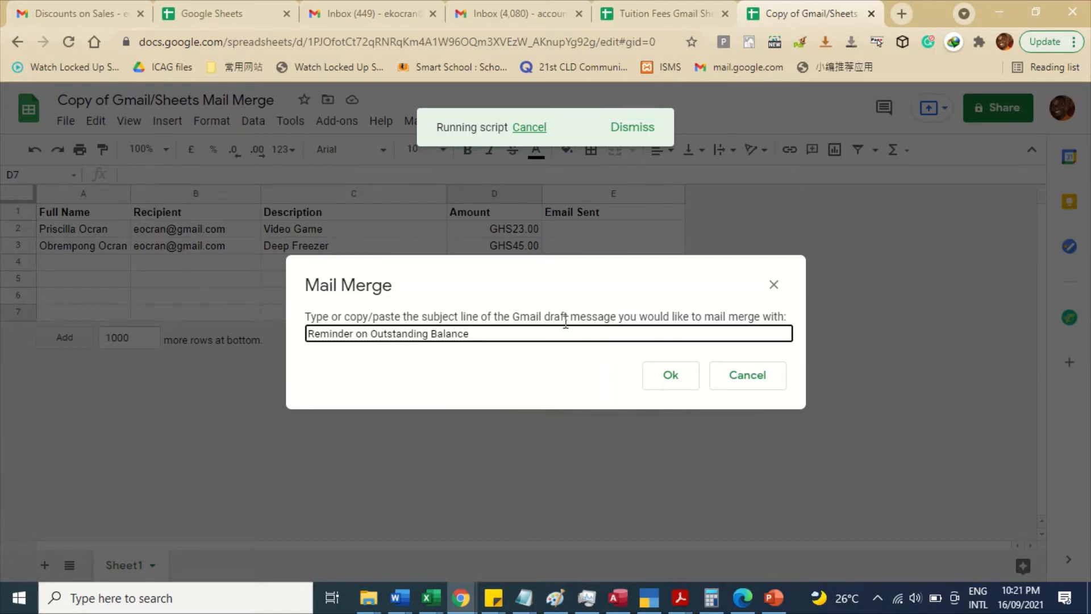
click(659, 376)
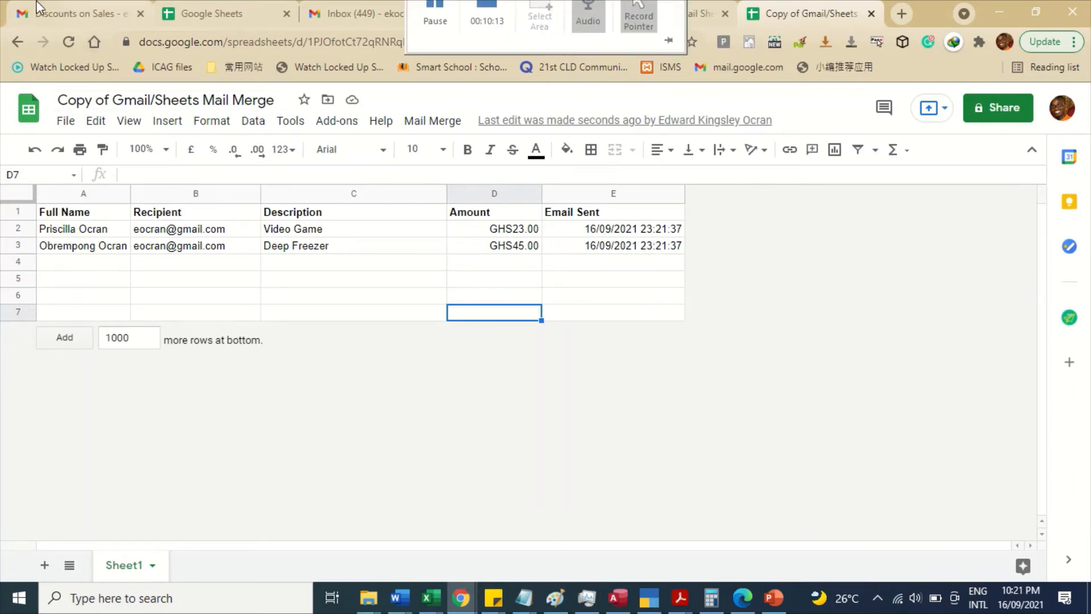
click(71, 10)
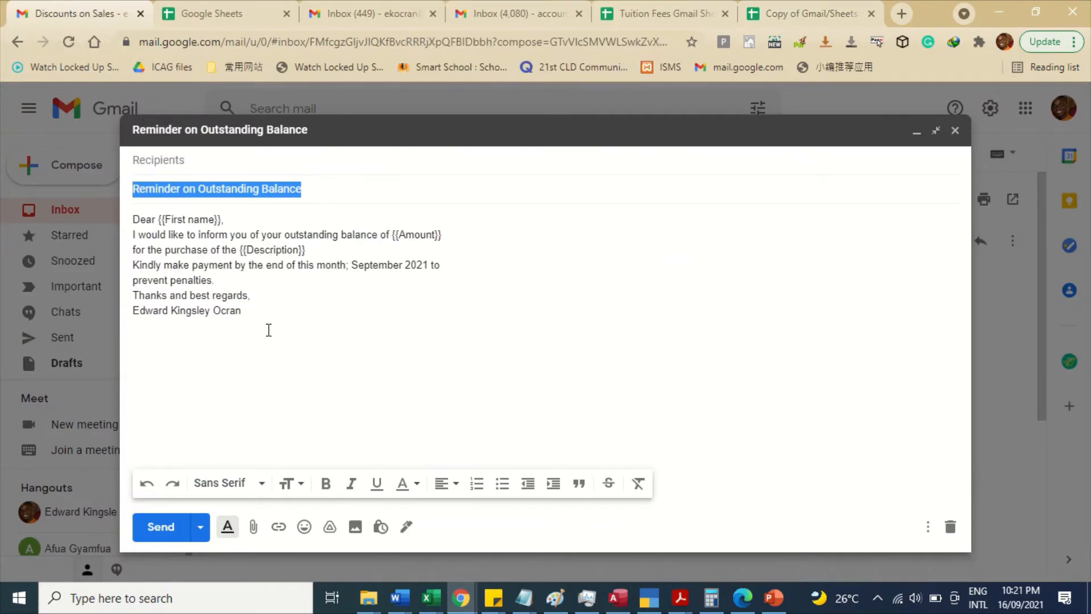
- Open the newest sent reminder in Sent Mail, showing GHS45.00 for the Deep Freezer
click(916, 133)
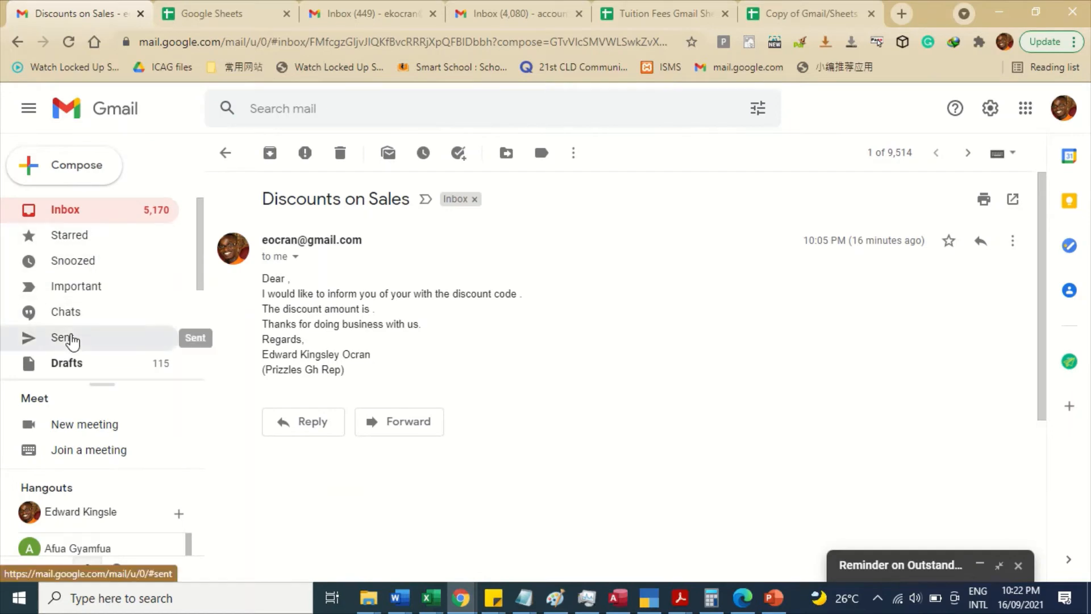
click(71, 338)
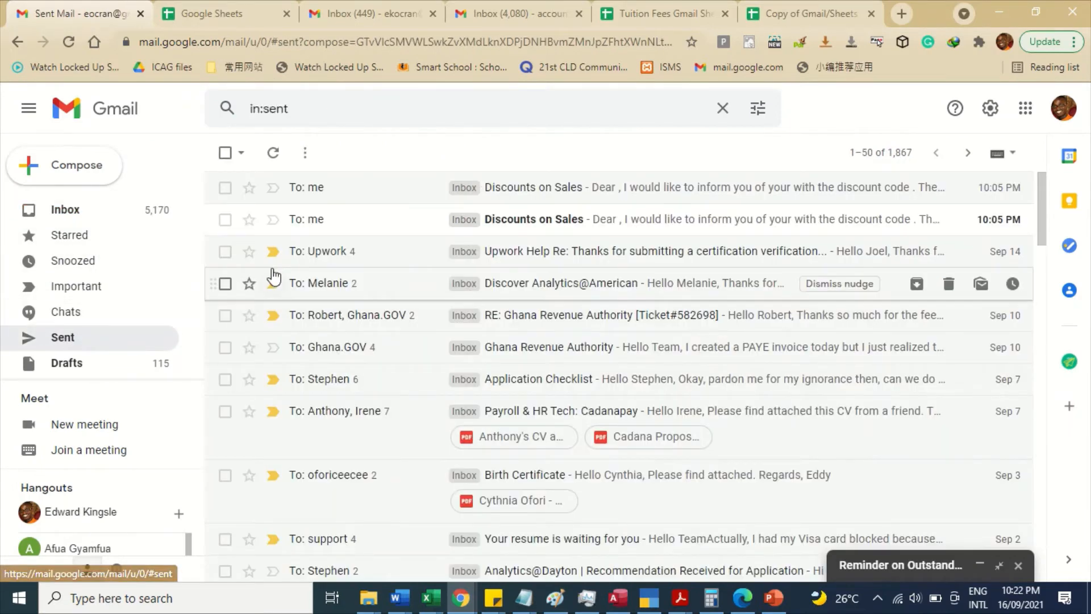
click(273, 153)
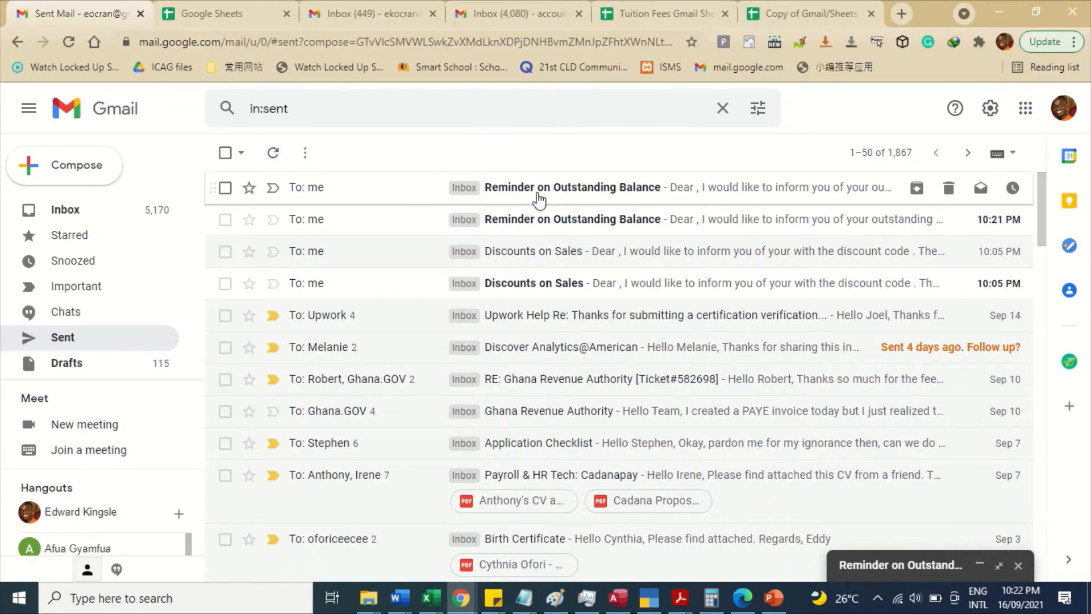
click(539, 200)
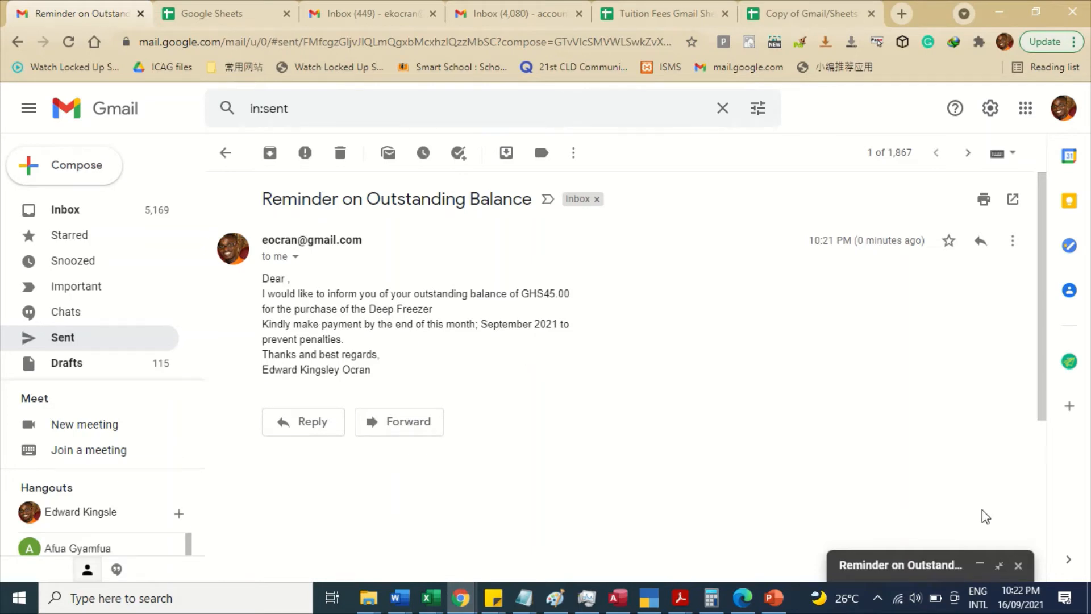
- Reopen the reminder draft, then select the Full Name header cell A1 in the sheet
click(917, 563)
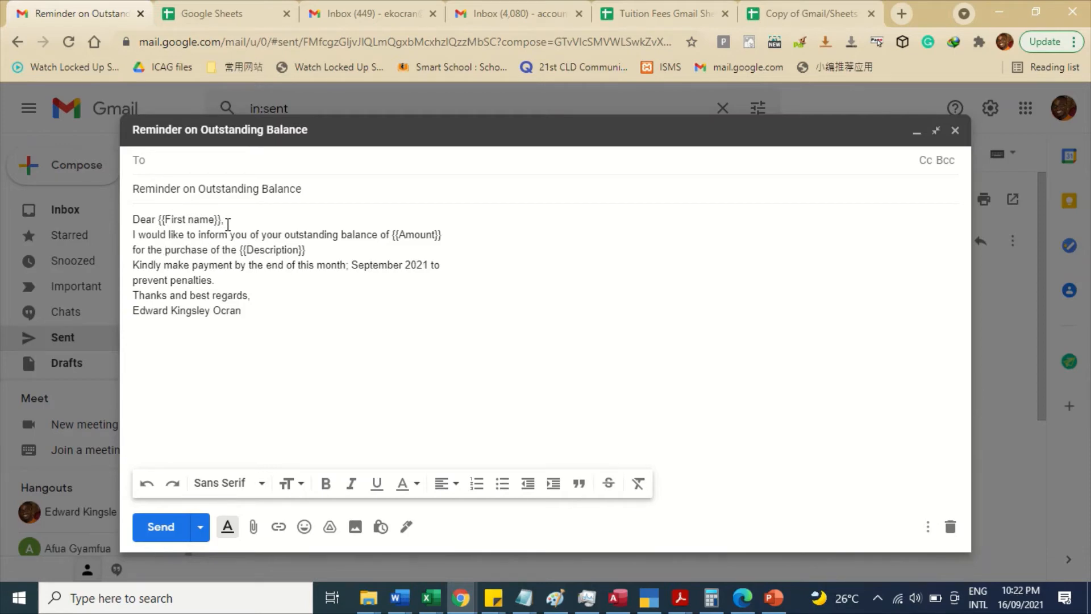
click(784, 6)
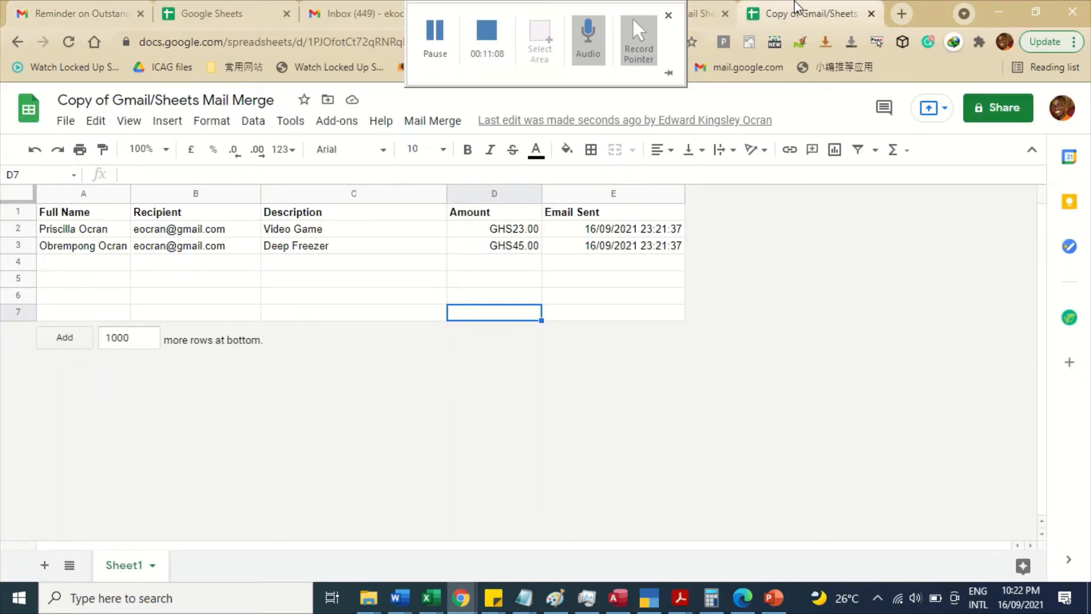
click(97, 213)
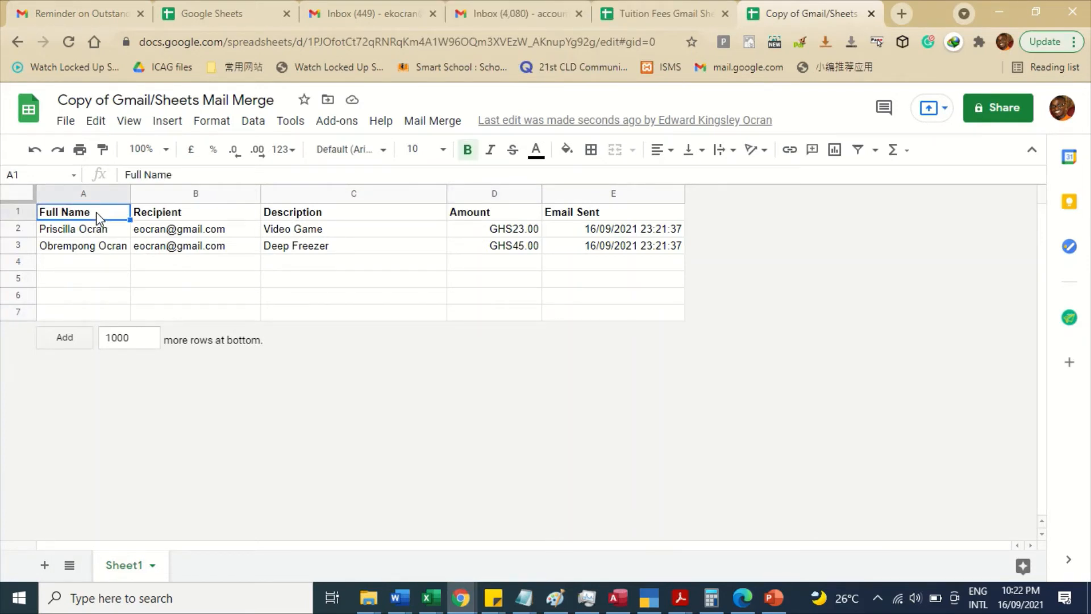
- Clear the Email Sent timestamps in E2:E3
drag(626, 233, 628, 253)
key(Delete)
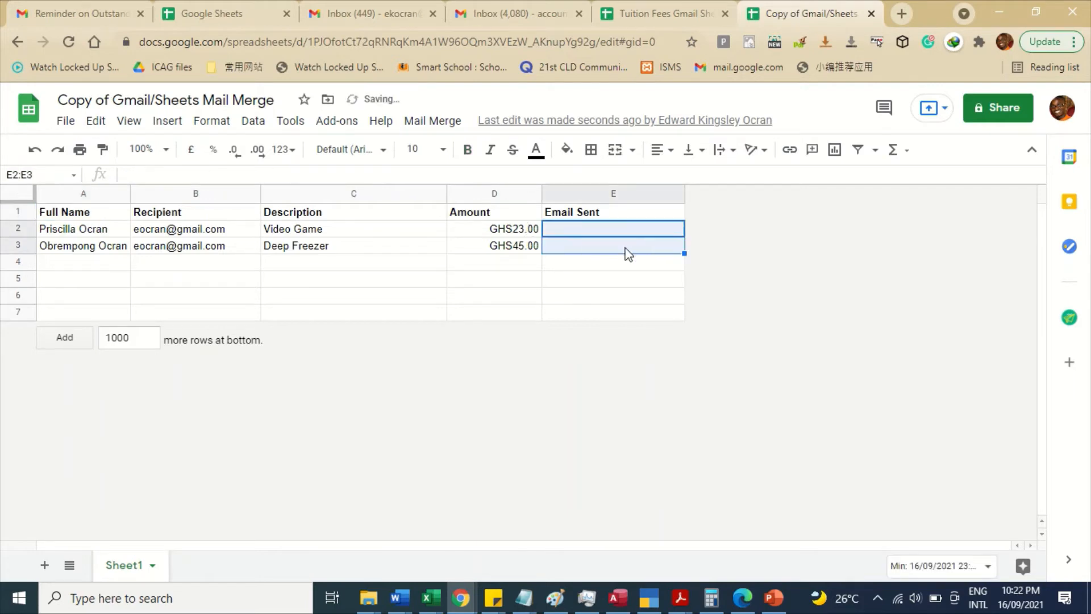
click(127, 9)
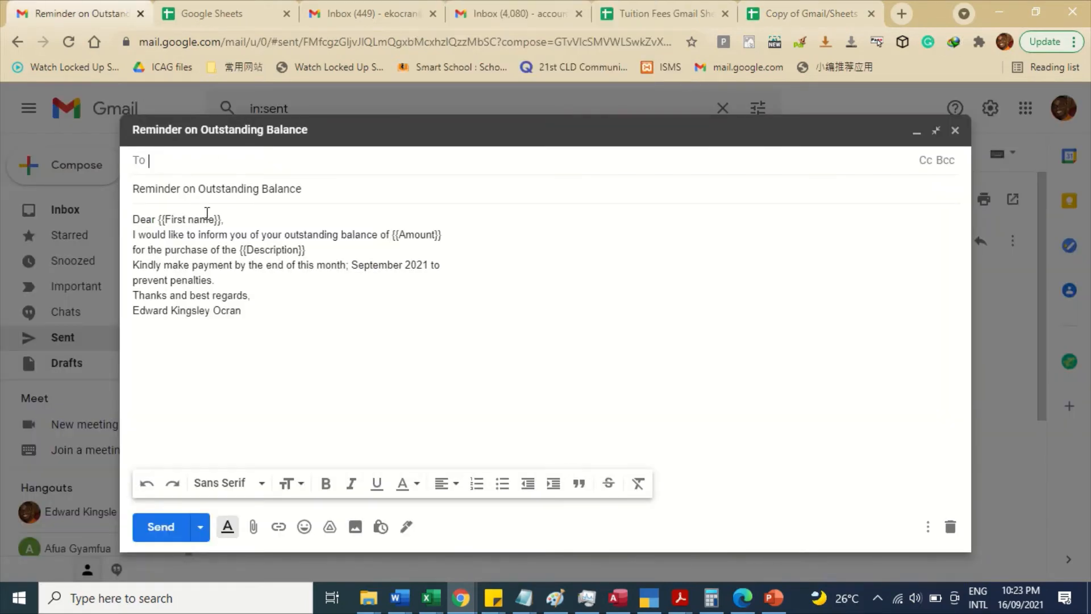
- Change the draft's greeting placeholder from {{First name}} to {{Full name}}
click(189, 220)
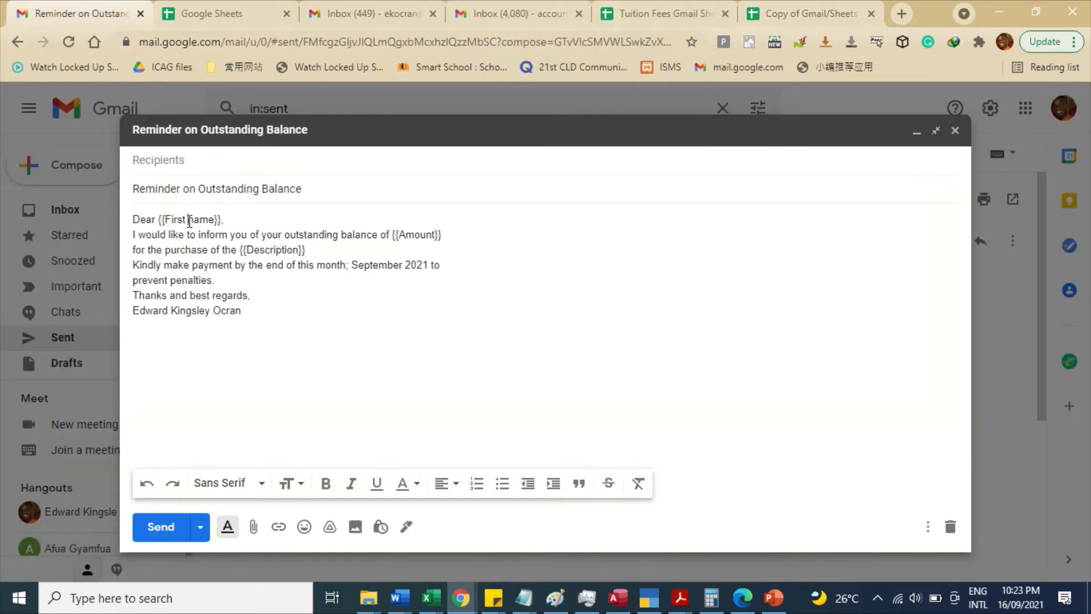
key(BackSpace)
key(BackSpace)
key(BackSpace)
key(BackSpace)
text(ull)
- Select the Full Name header text of cell A1 in the formula bar for copying
click(803, 12)
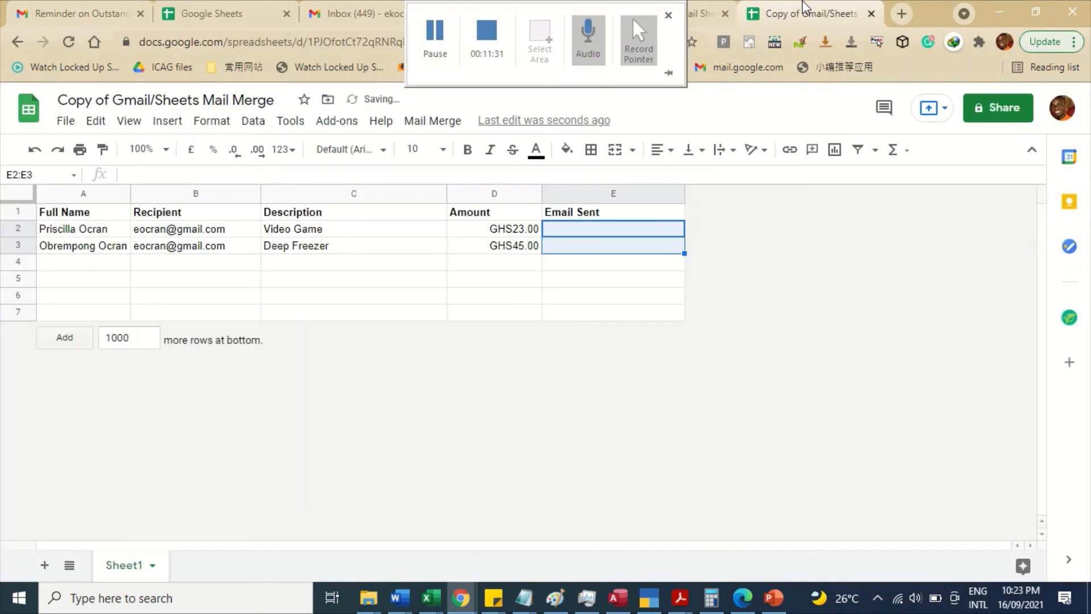
click(76, 218)
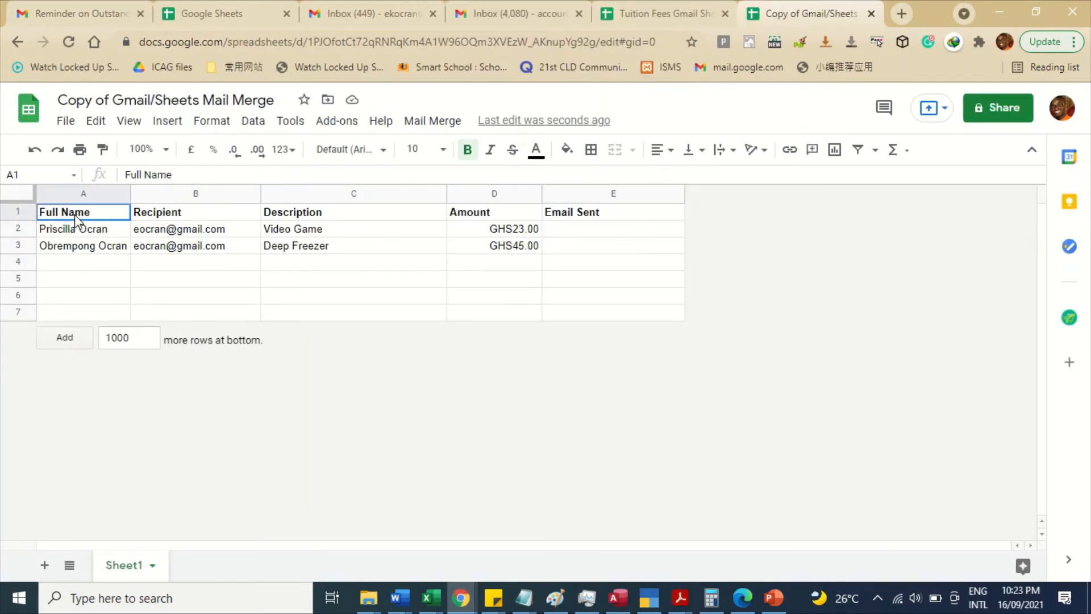
click(177, 174)
drag(176, 175, 92, 176)
key(ctrl+c)
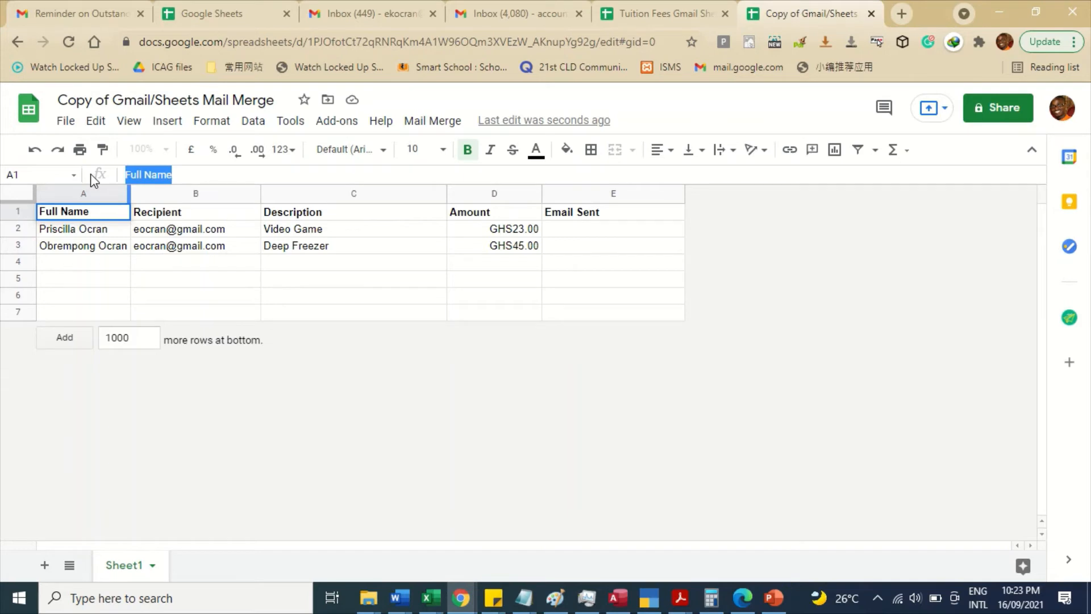
click(80, 13)
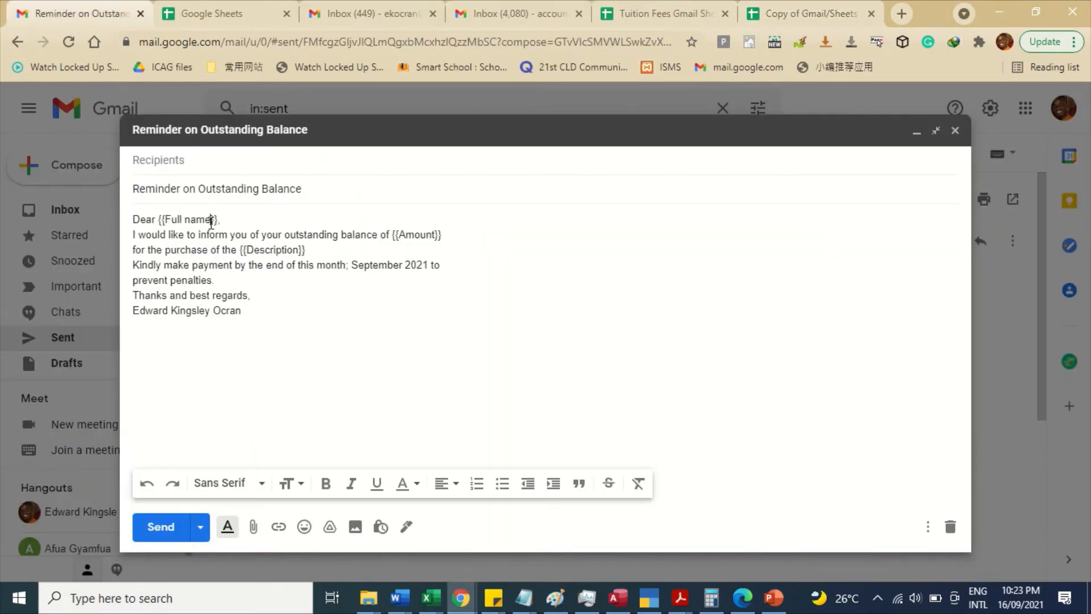
- Paste 'Full Name' as plain text over the greeting placeholder, giving {{Full Name}}
drag(211, 221, 170, 229)
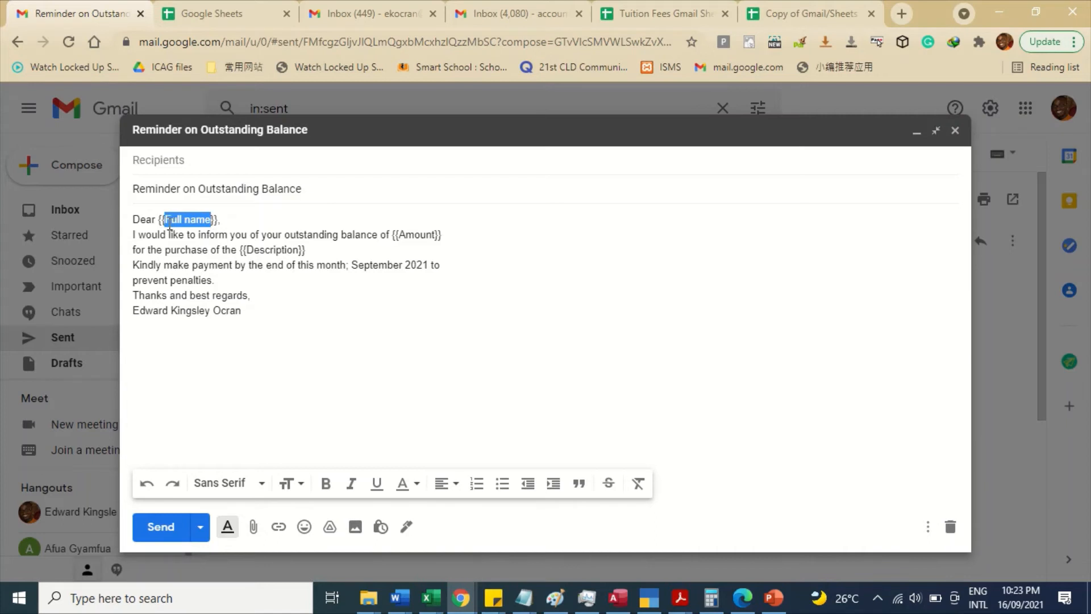
right_click(170, 229)
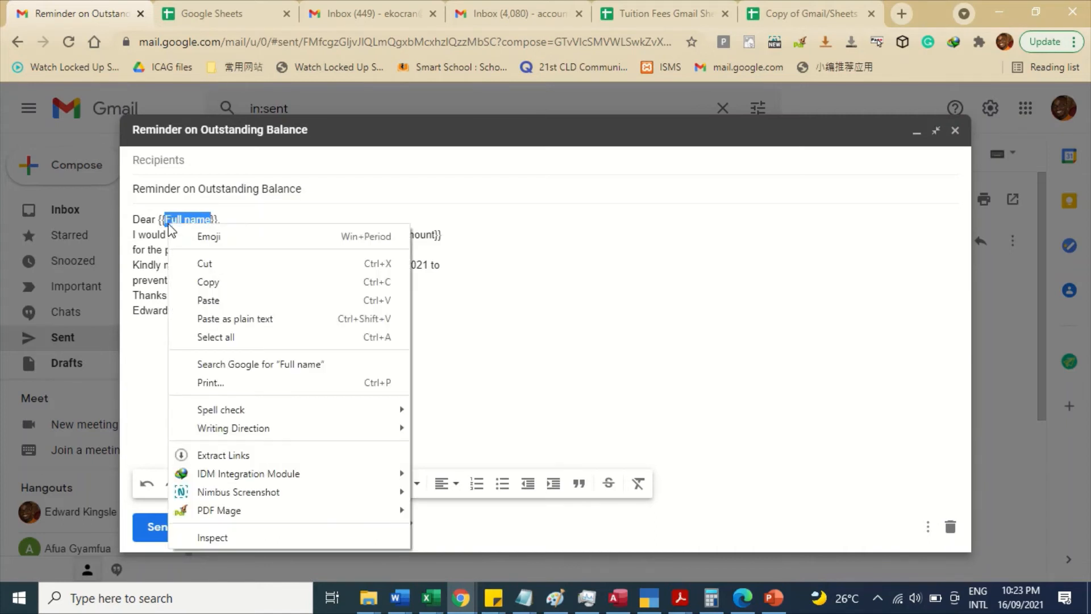
click(220, 318)
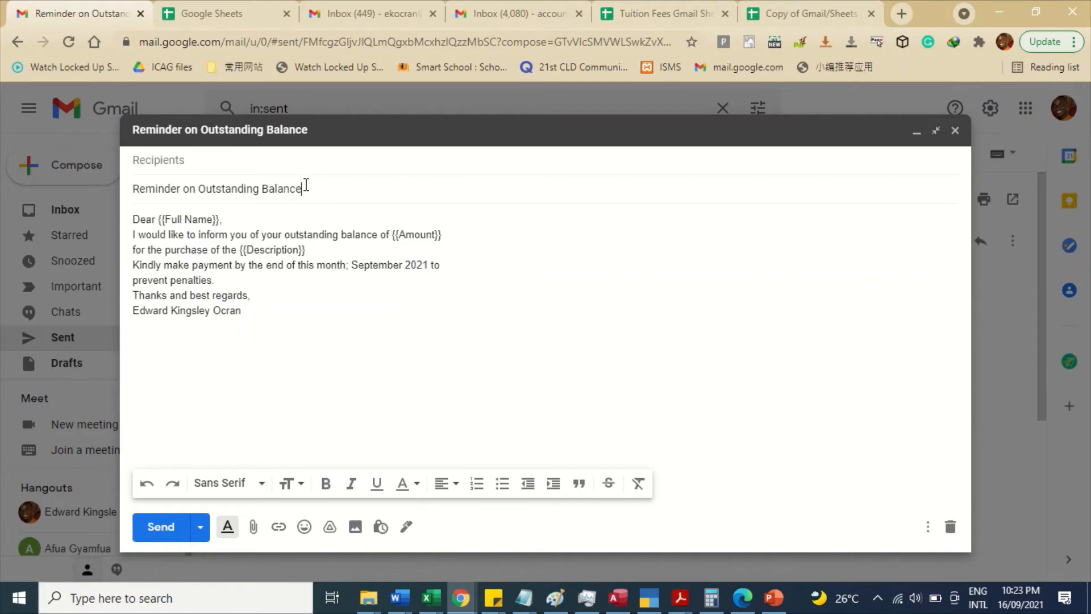
- Select and copy the draft's whole subject line, then minimise the draft
drag(304, 187, 106, 187)
key(ctrl+c)
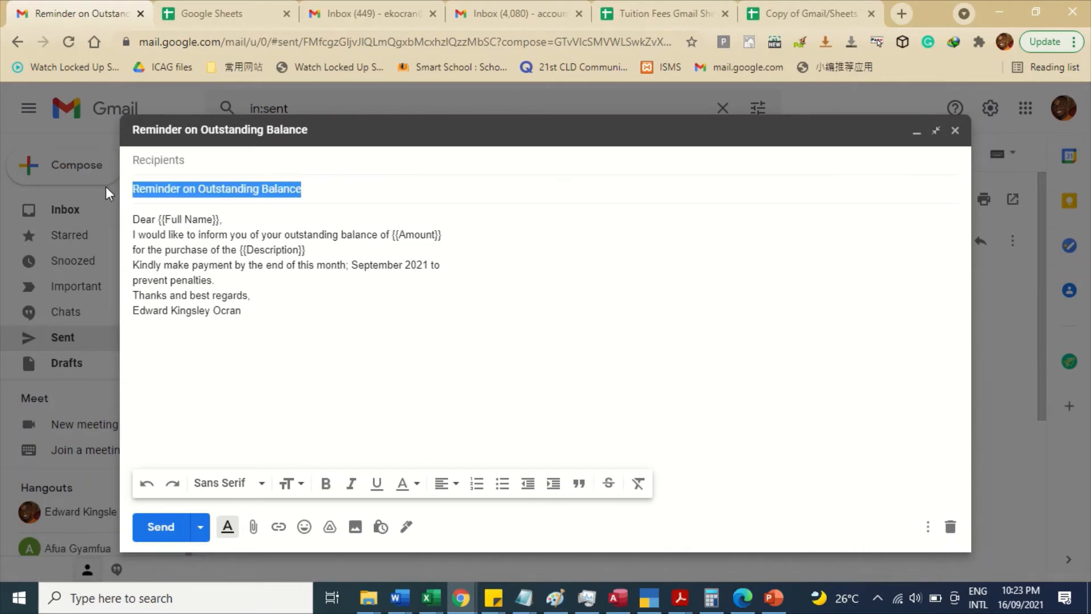
click(95, 186)
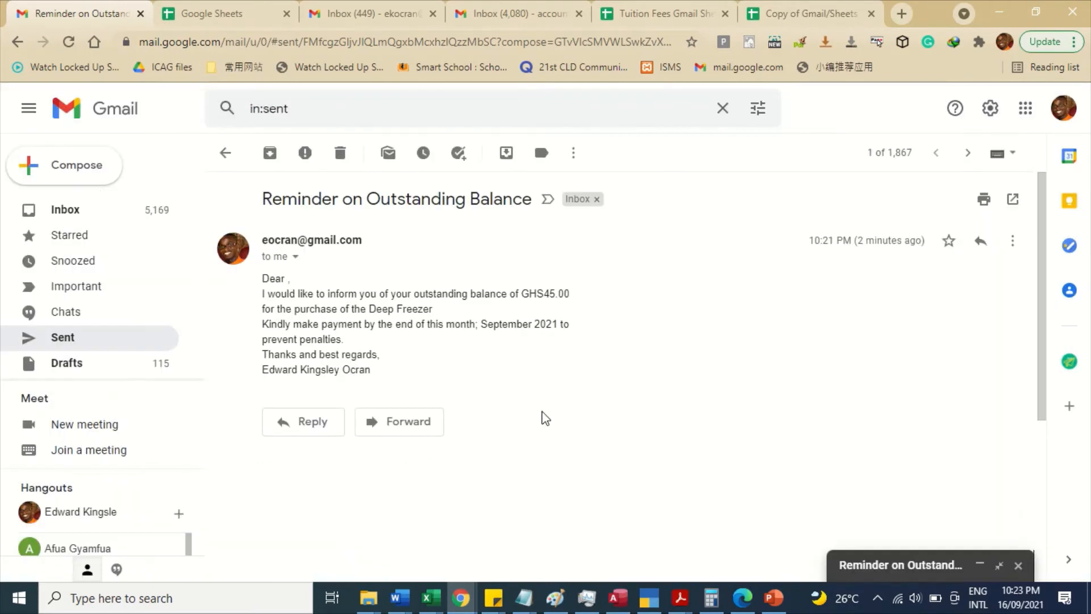
click(864, 564)
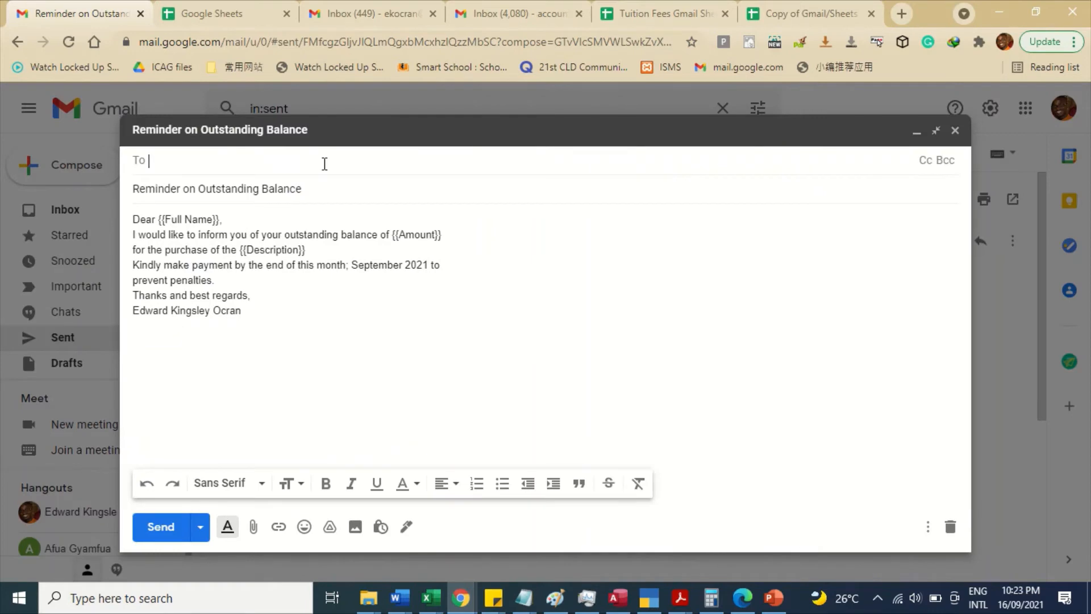
drag(305, 187, 23, 165)
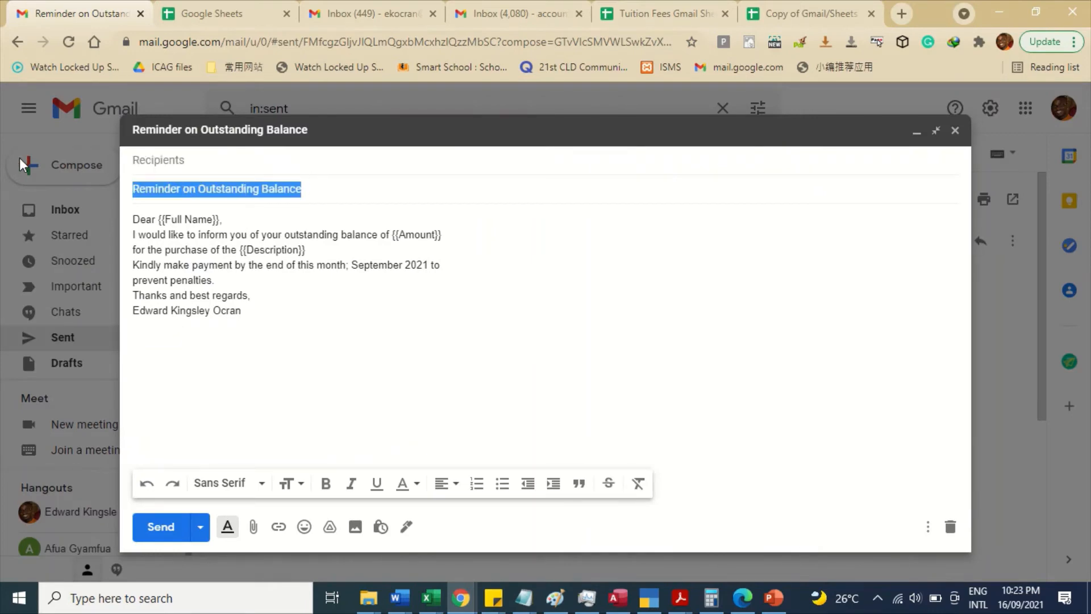
click(915, 134)
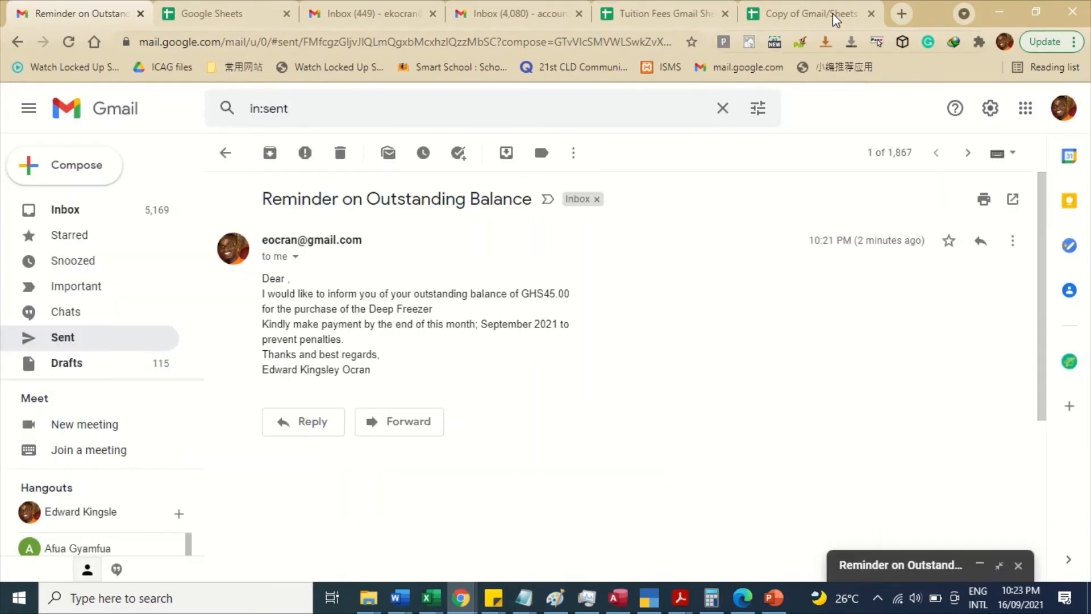
click(833, 12)
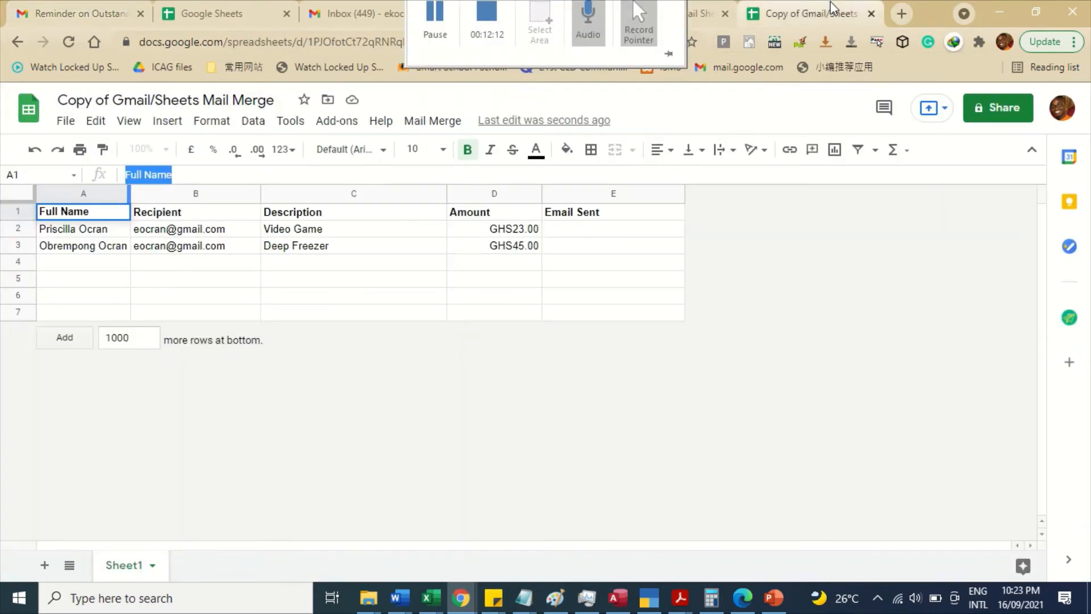
- Run Mail Merge > Send Emails with the pasted subject, stamping both rows 16/09/2021 23:24:16
click(425, 127)
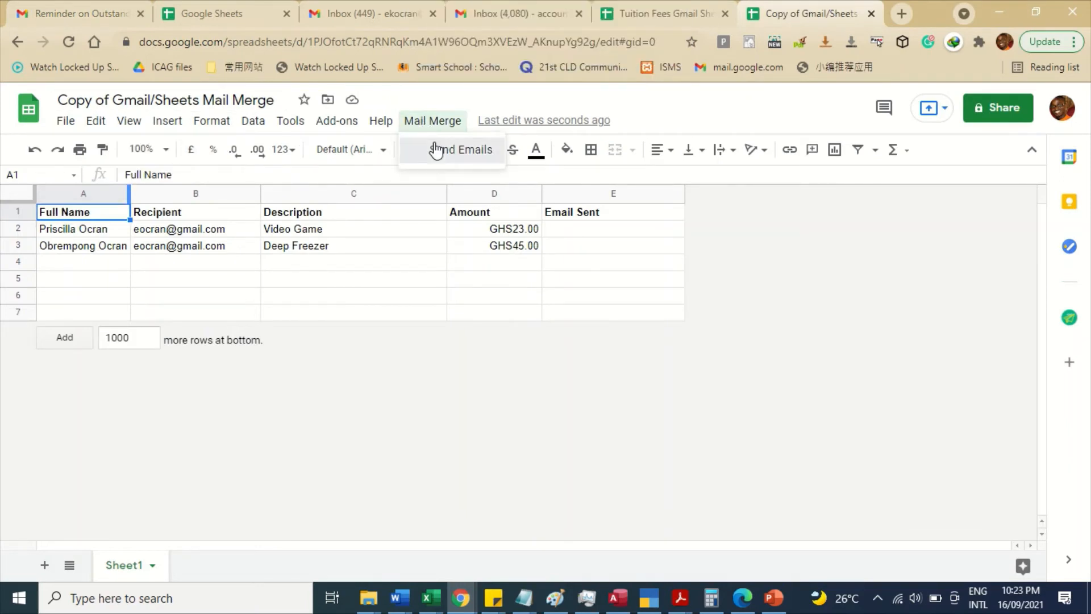
click(441, 149)
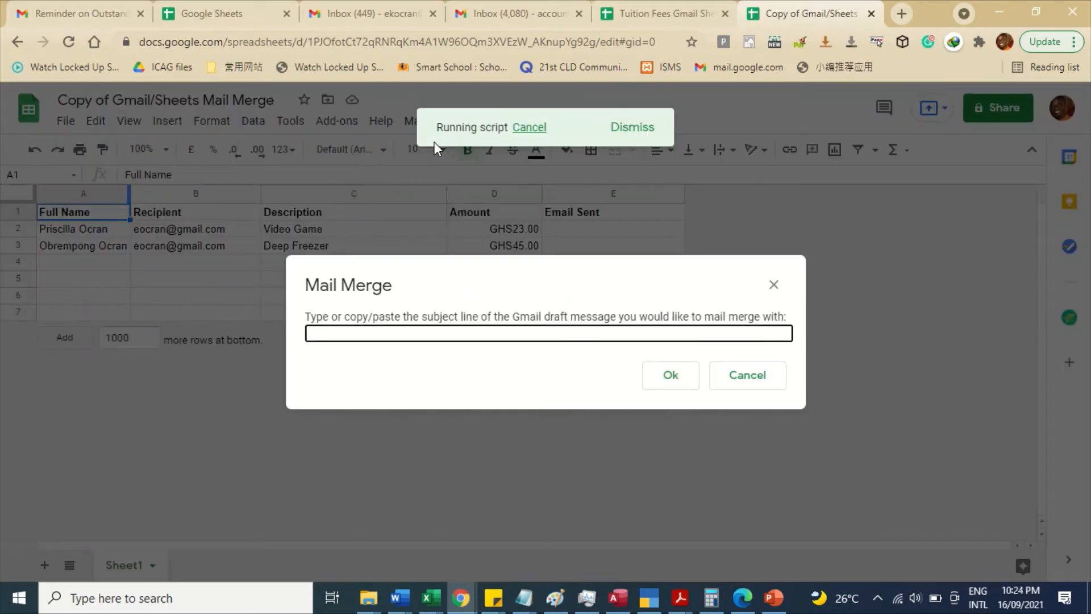
key(ctrl+v)
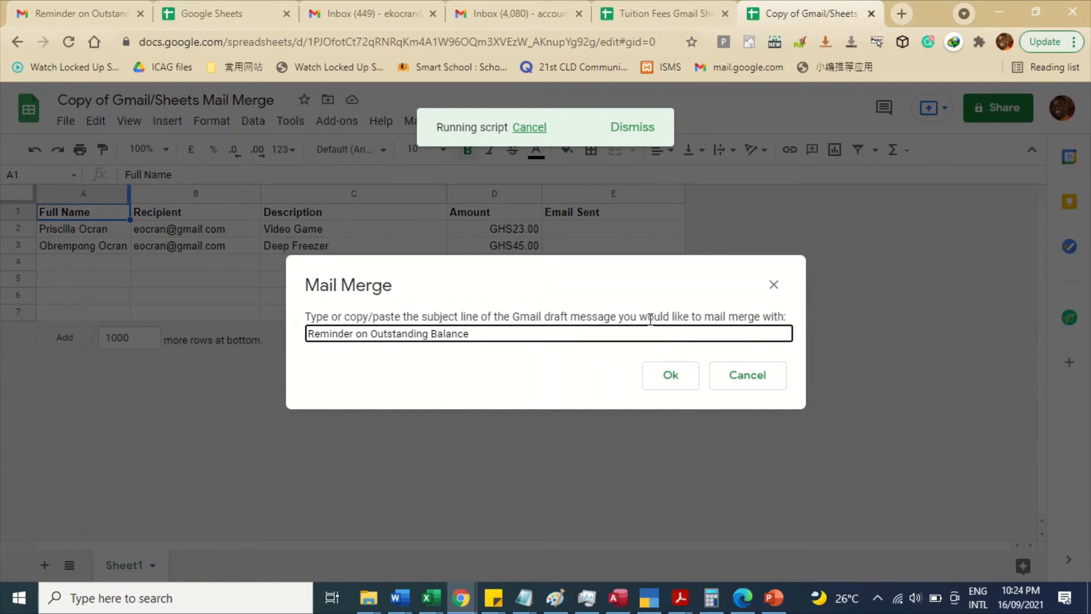
click(670, 378)
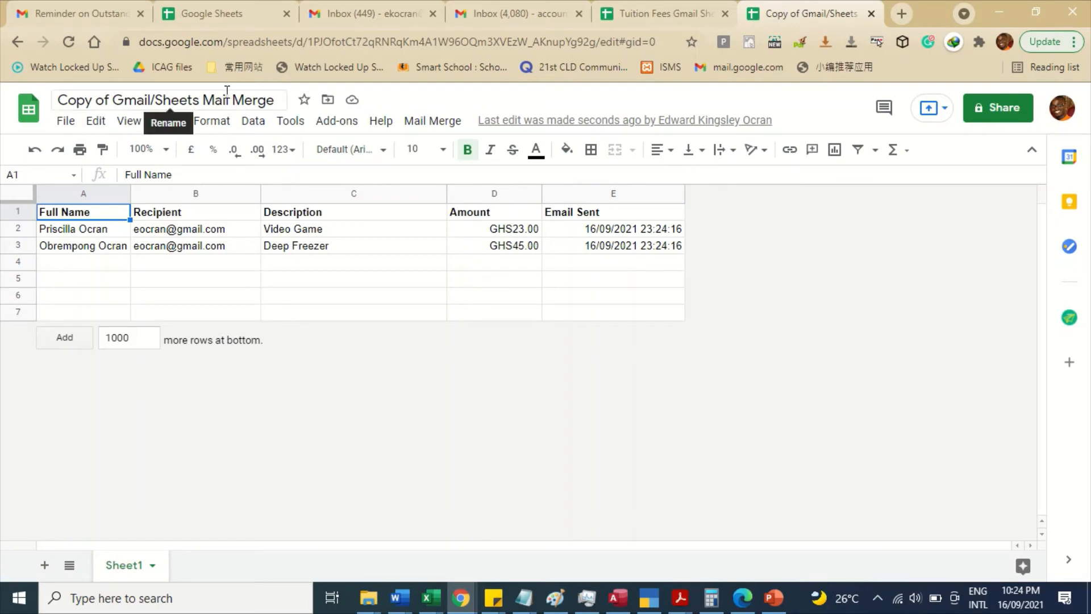
- Open both new Reminder on Outstanding Balance emails in the Gmail inbox
click(77, 9)
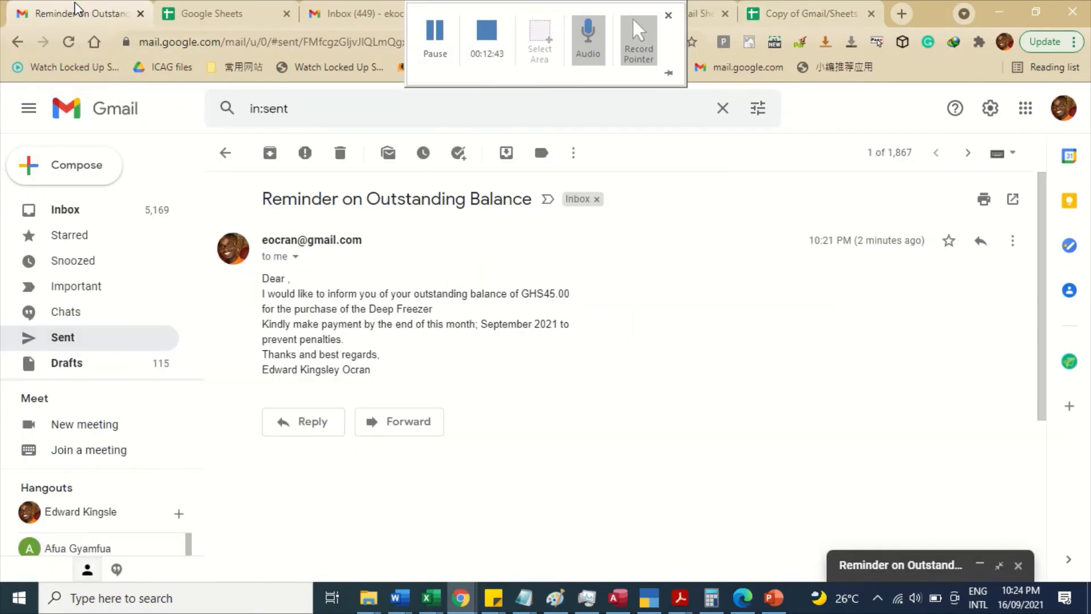
click(94, 218)
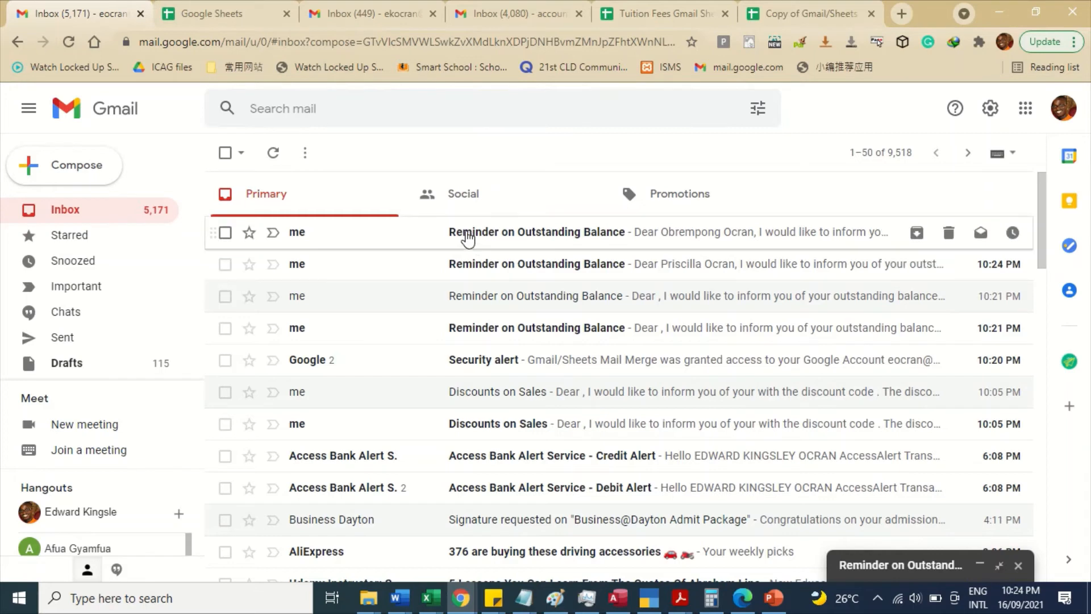
click(467, 234)
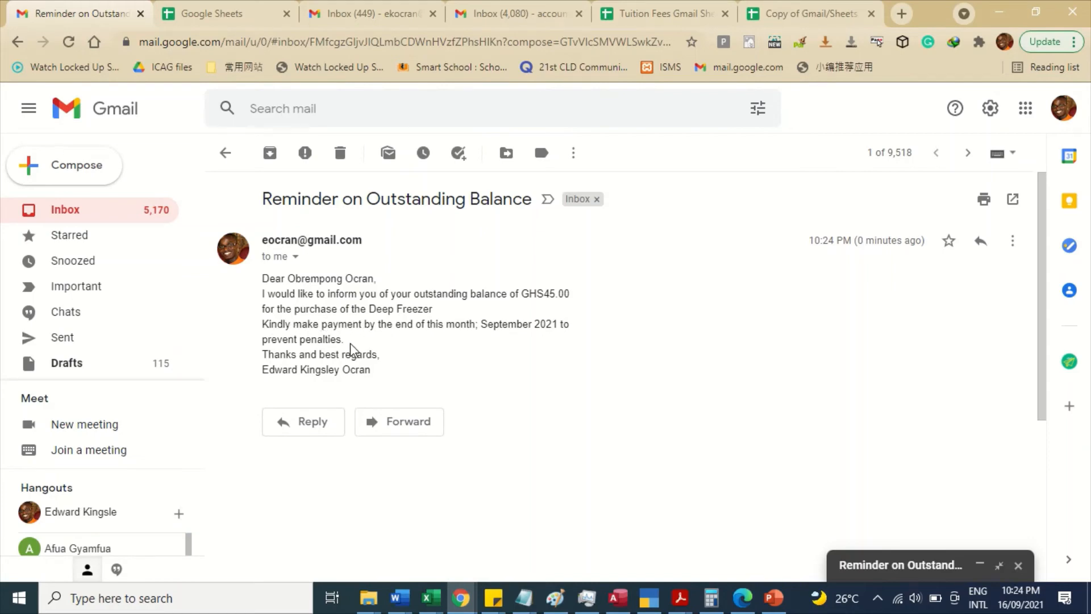
click(119, 221)
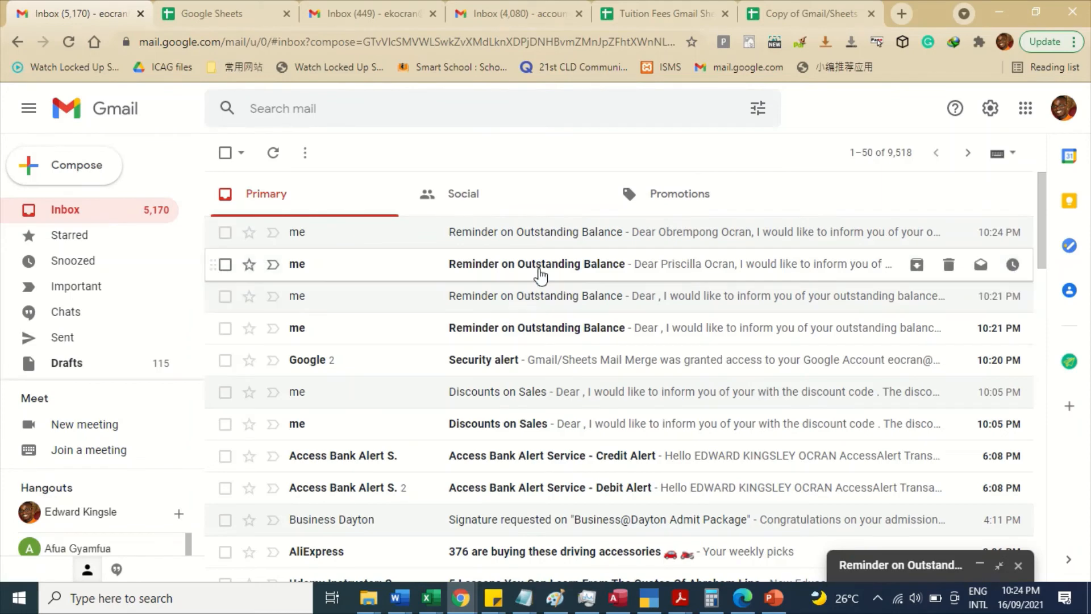
click(544, 267)
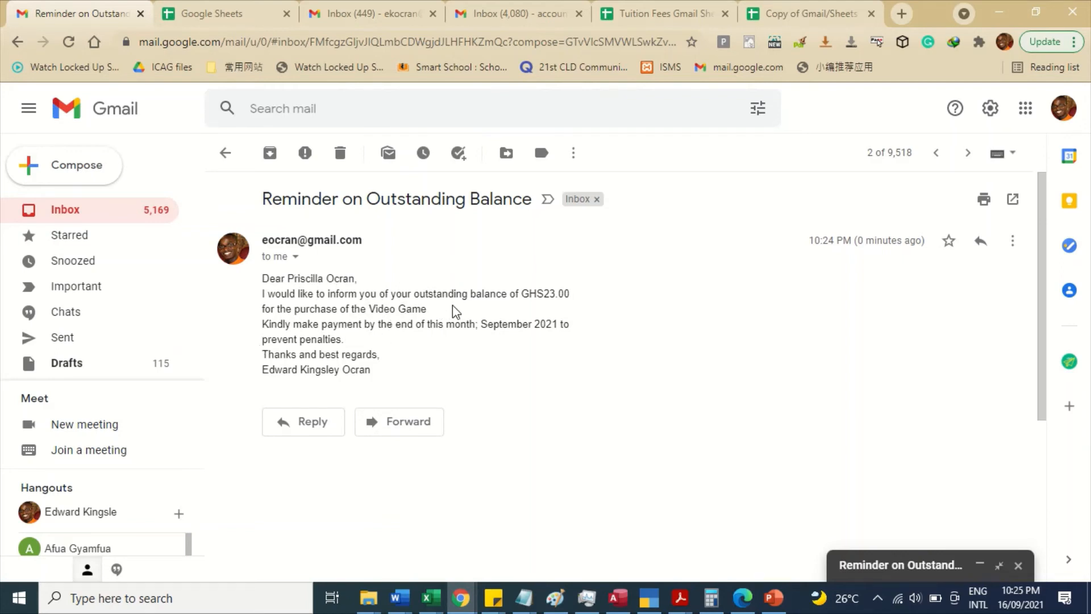
- Check the first row's amount in cell D2, then reopen the minimised reminder draft
click(747, 1)
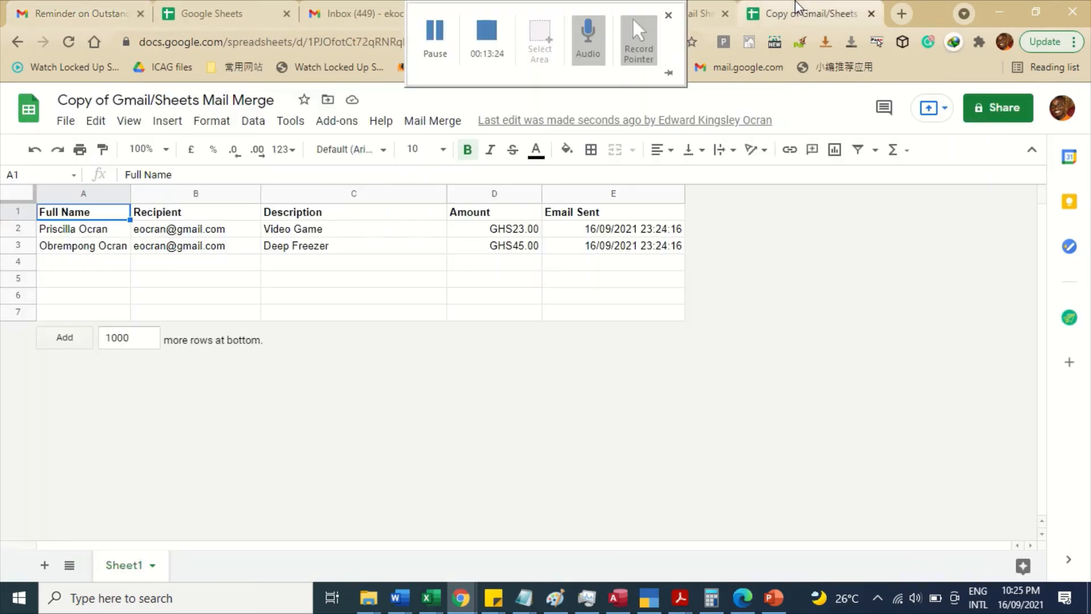
click(508, 233)
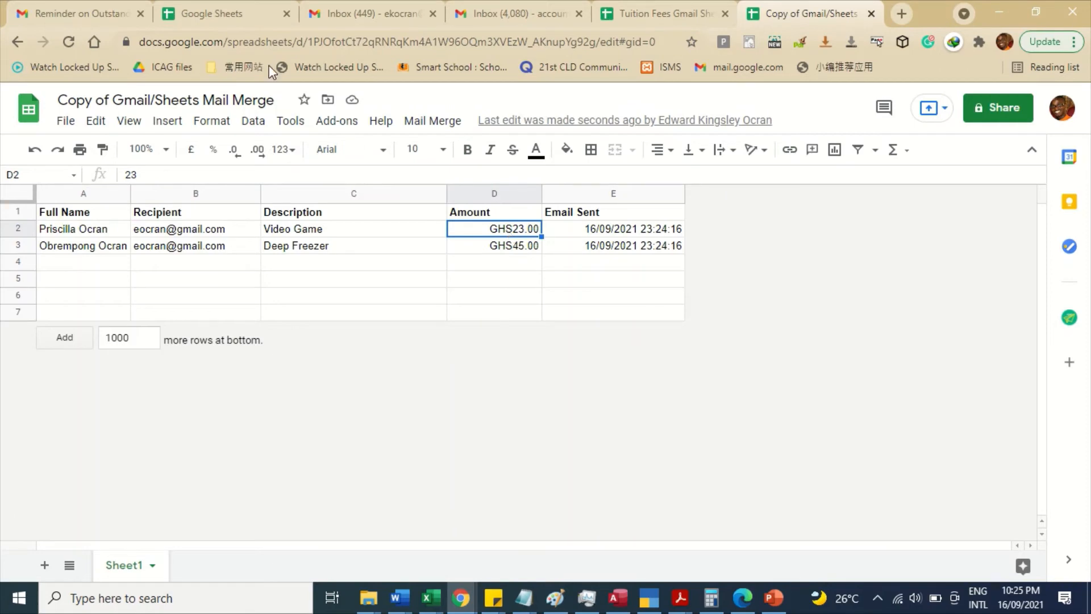
click(116, 8)
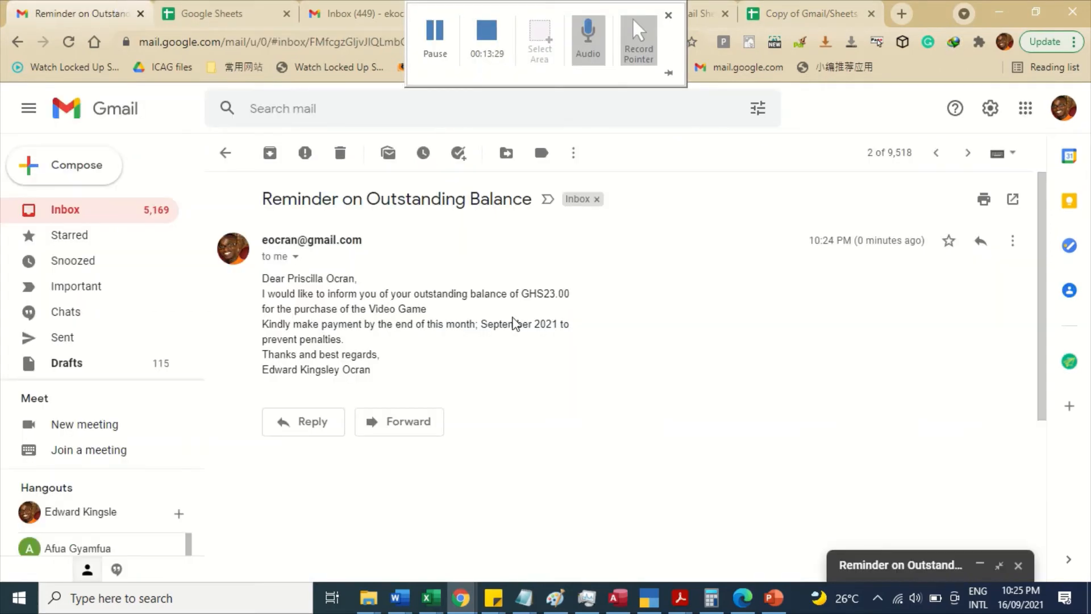
click(864, 575)
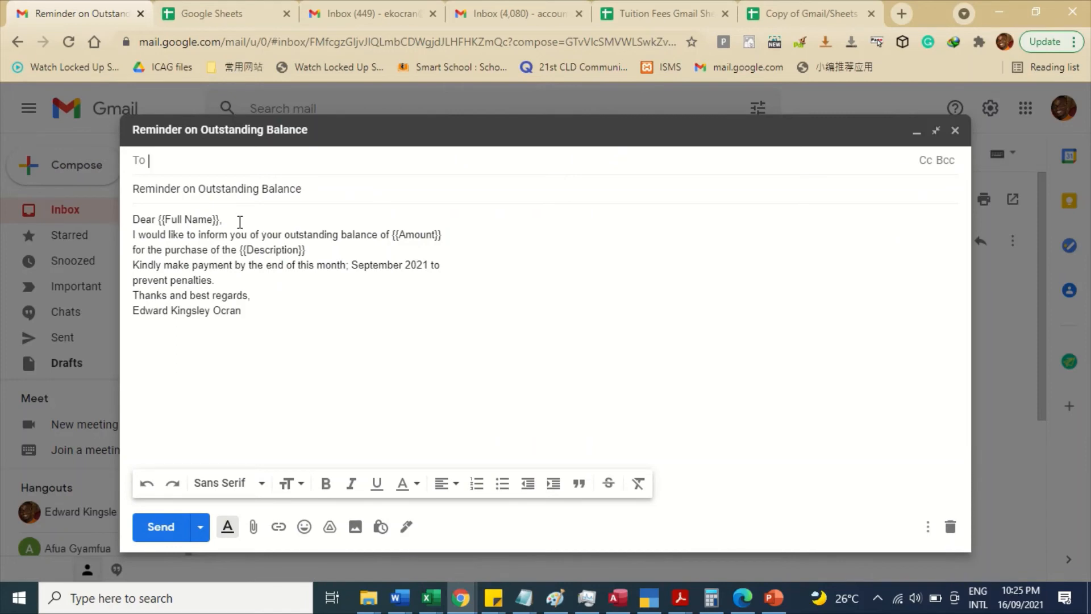
- Bold the {{Full Name}}, {{Description}} and {{Amount}} placeholders in the draft body
drag(220, 217, 161, 213)
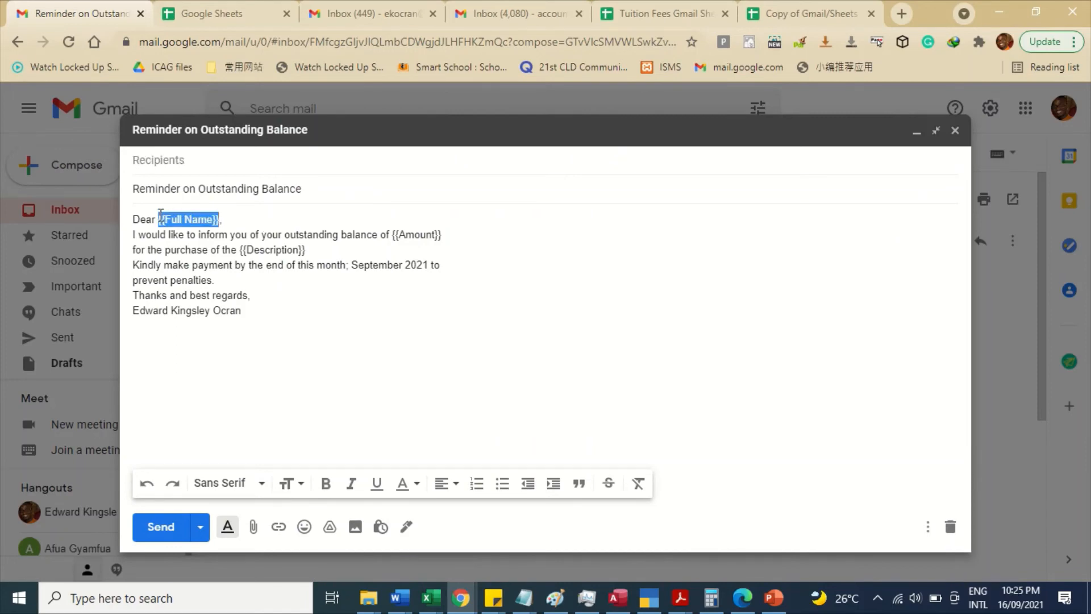
key(ctrl+b)
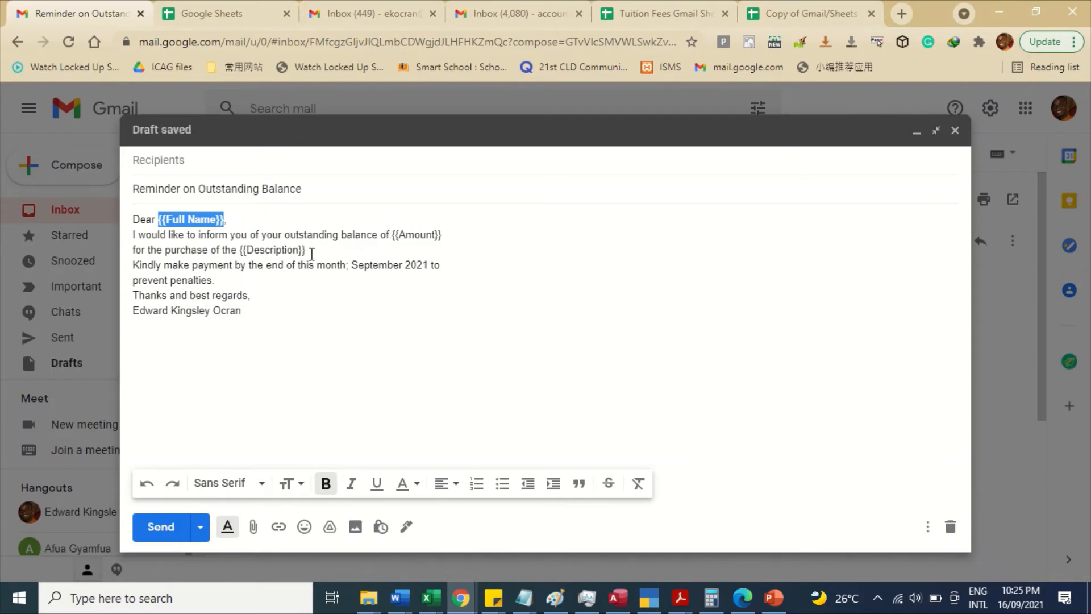
drag(310, 249, 240, 253)
key(ctrl+b)
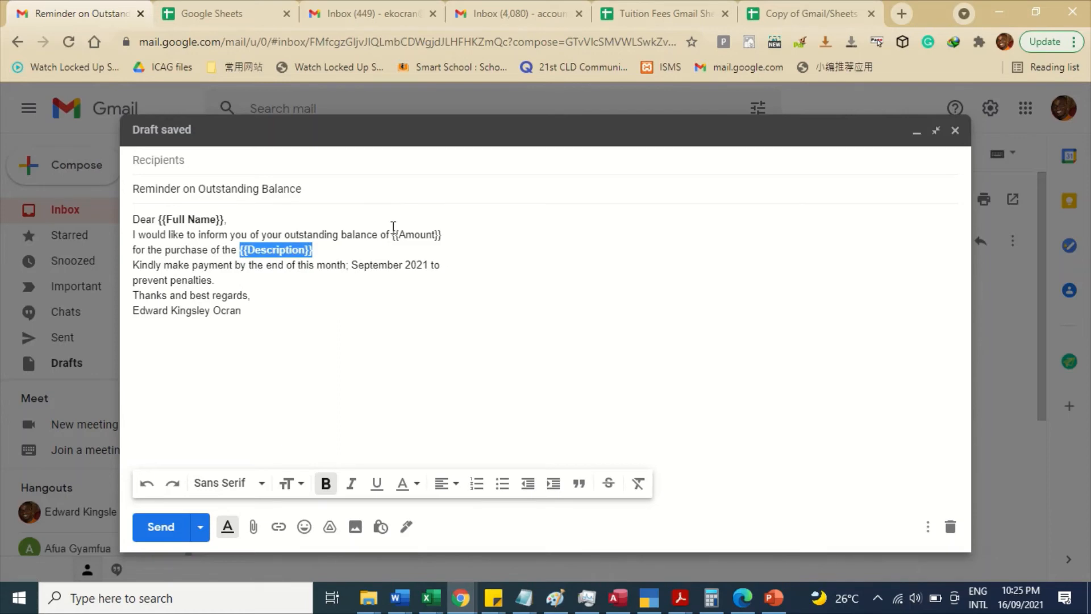
drag(390, 234, 453, 236)
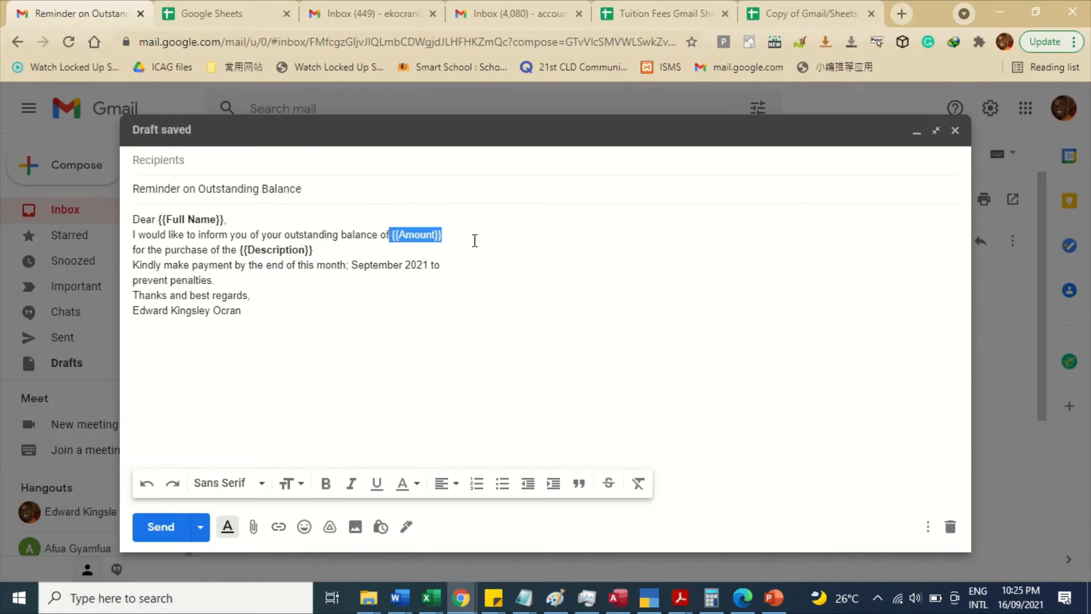
key(ctrl+b)
click(446, 279)
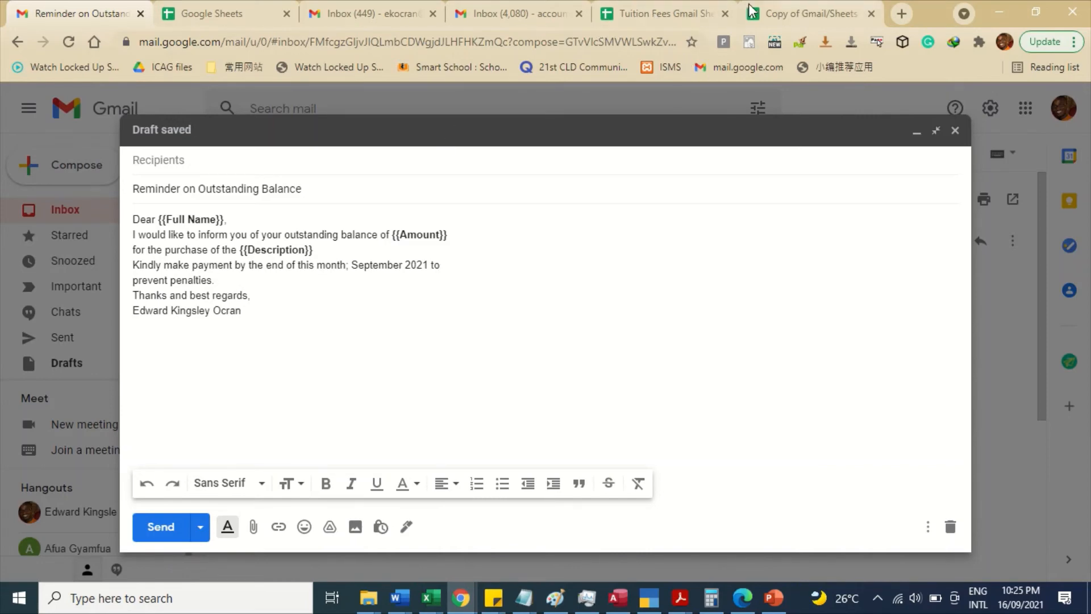
- Clear the old Email Sent timestamps in E2:E3 of the spreadsheet
click(791, 7)
drag(638, 225, 629, 253)
key(Delete)
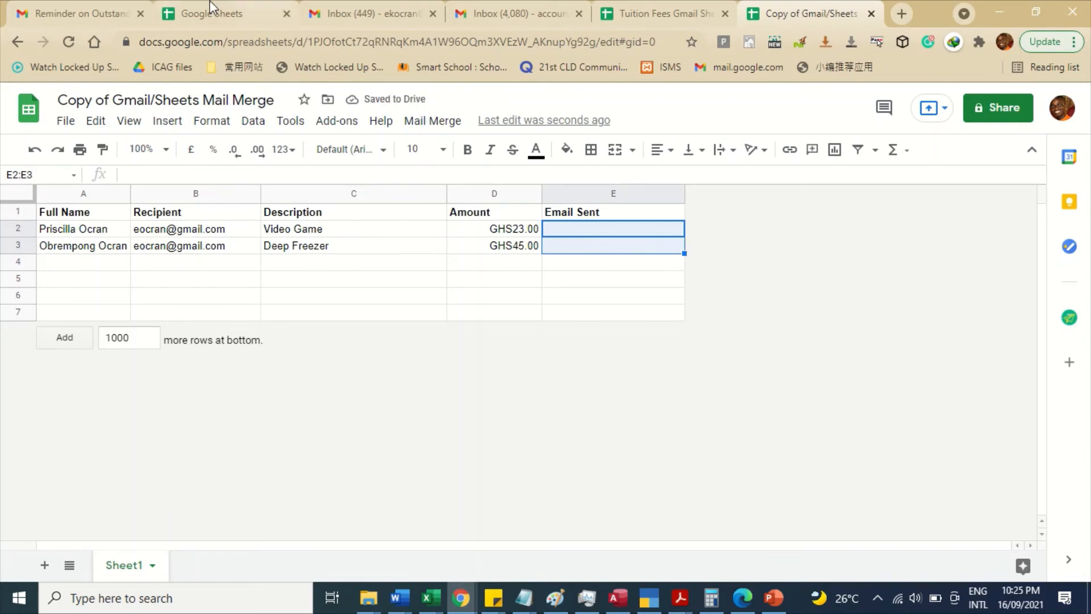
- Select the draft's subject line in Gmail for copying
click(124, 5)
drag(317, 188, 102, 176)
key(ctrl+c)
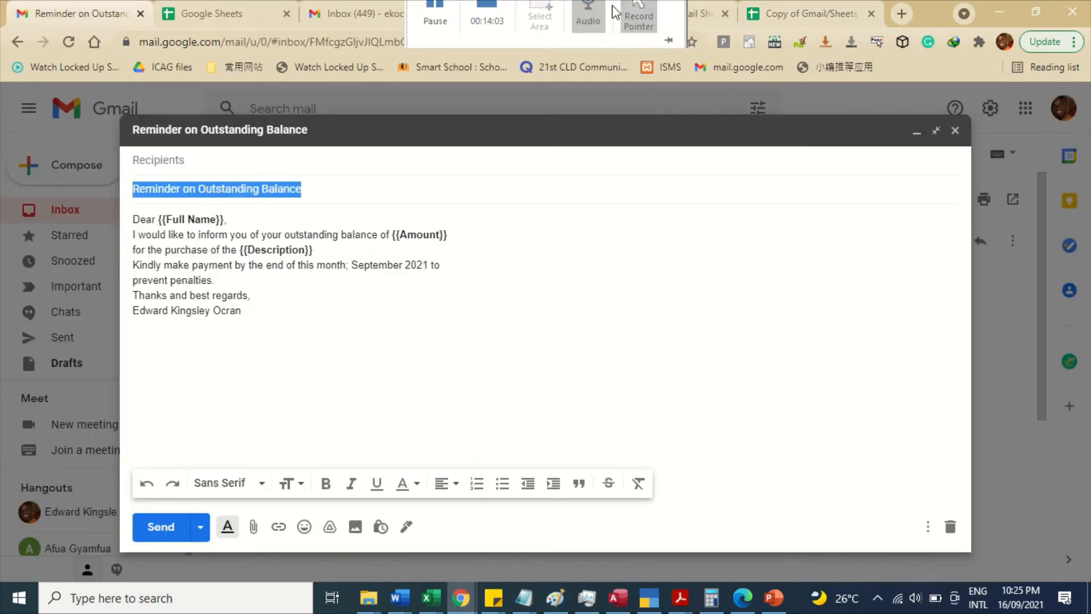
click(790, 8)
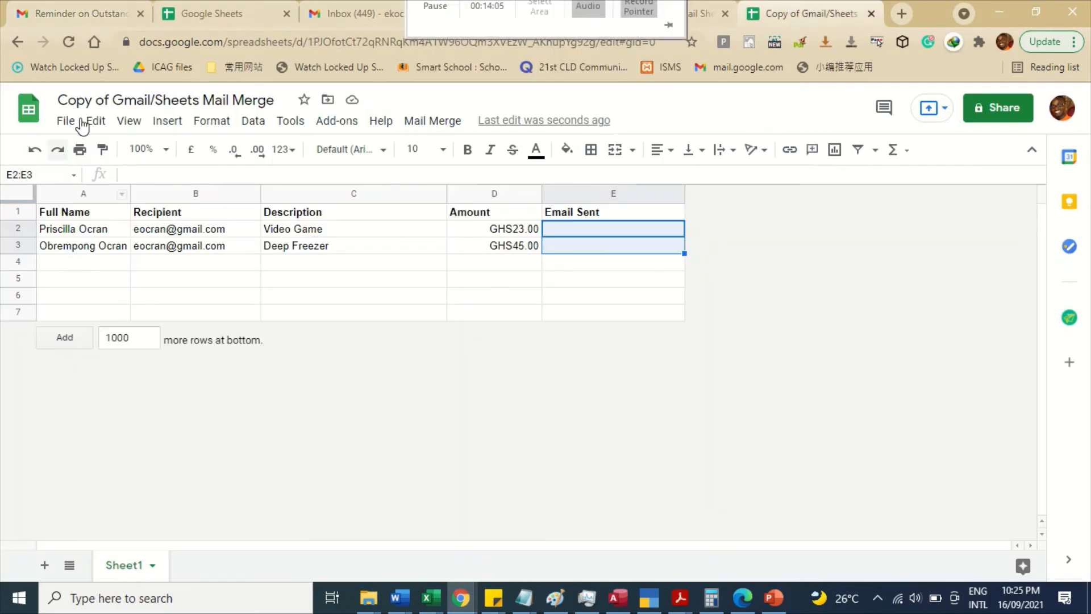
- Send the merged emails with the pasted subject, stamping both rows 16/09/2021 23:26:02
click(426, 121)
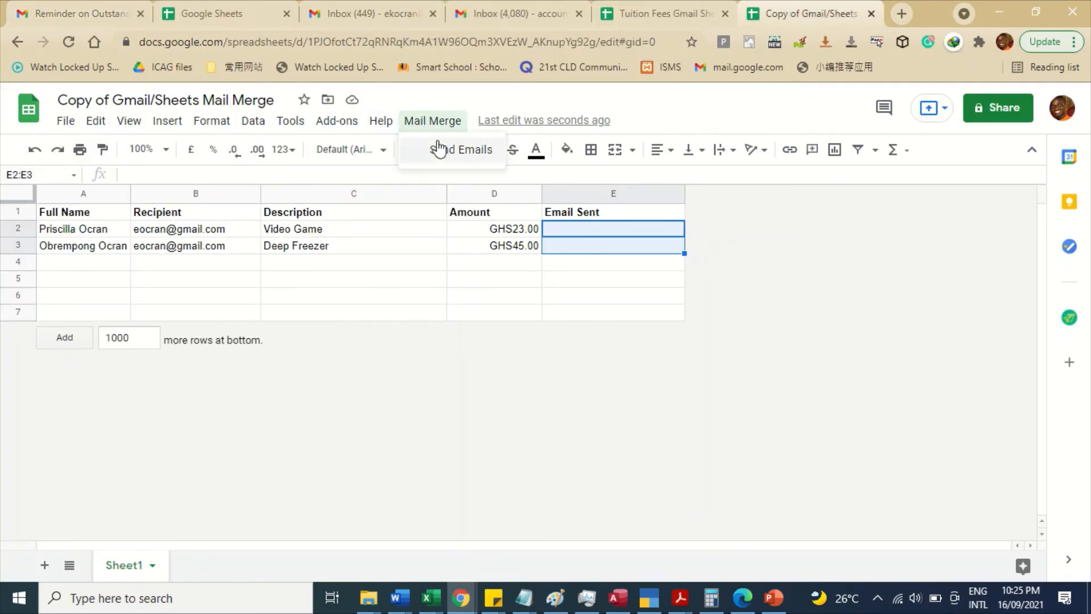
click(436, 147)
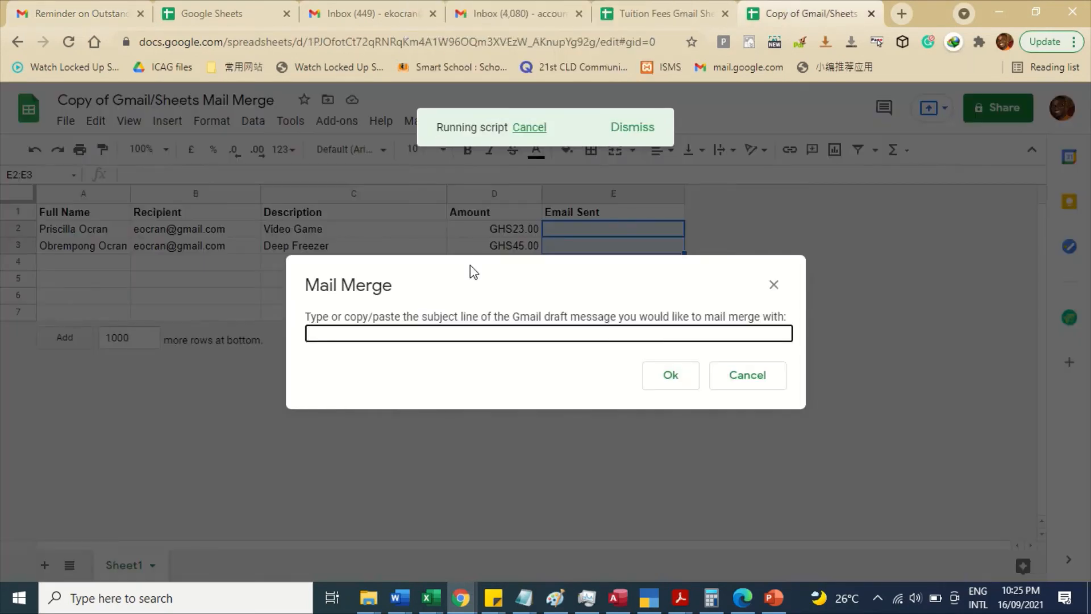
key(ctrl+v)
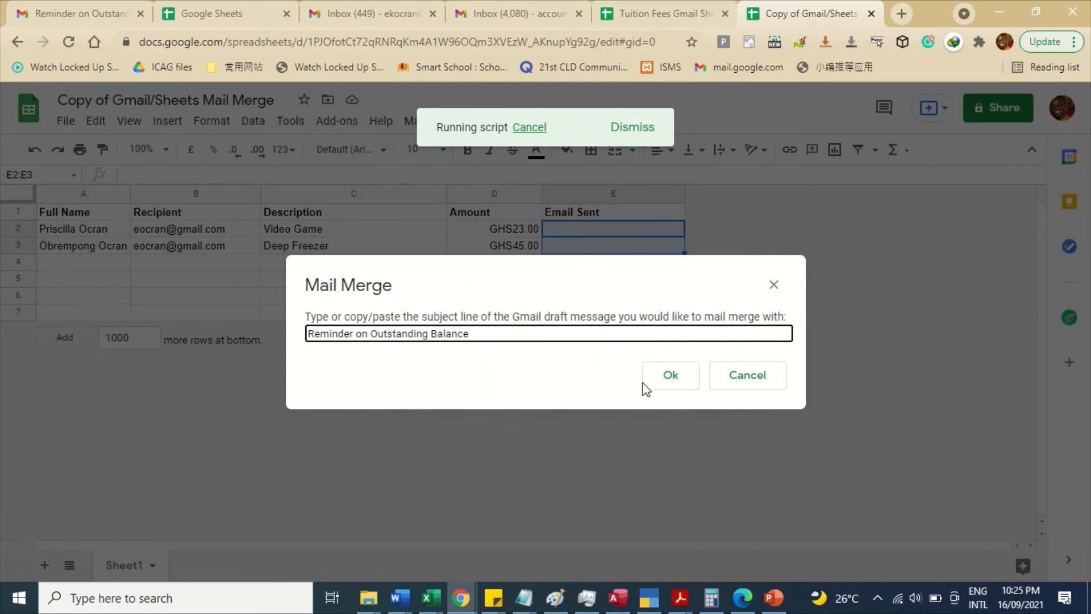
click(679, 383)
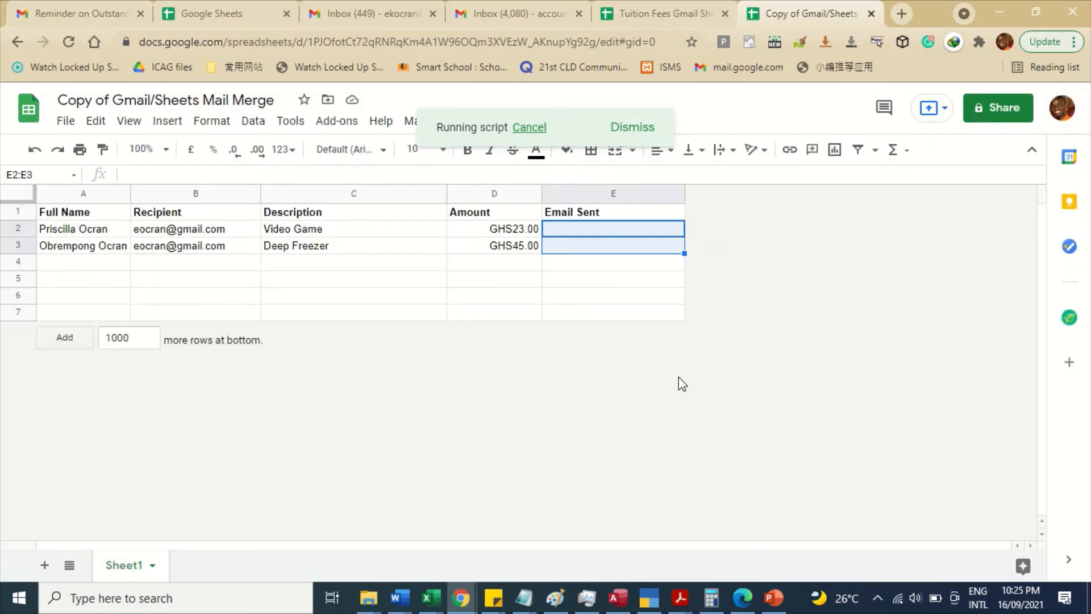
click(492, 304)
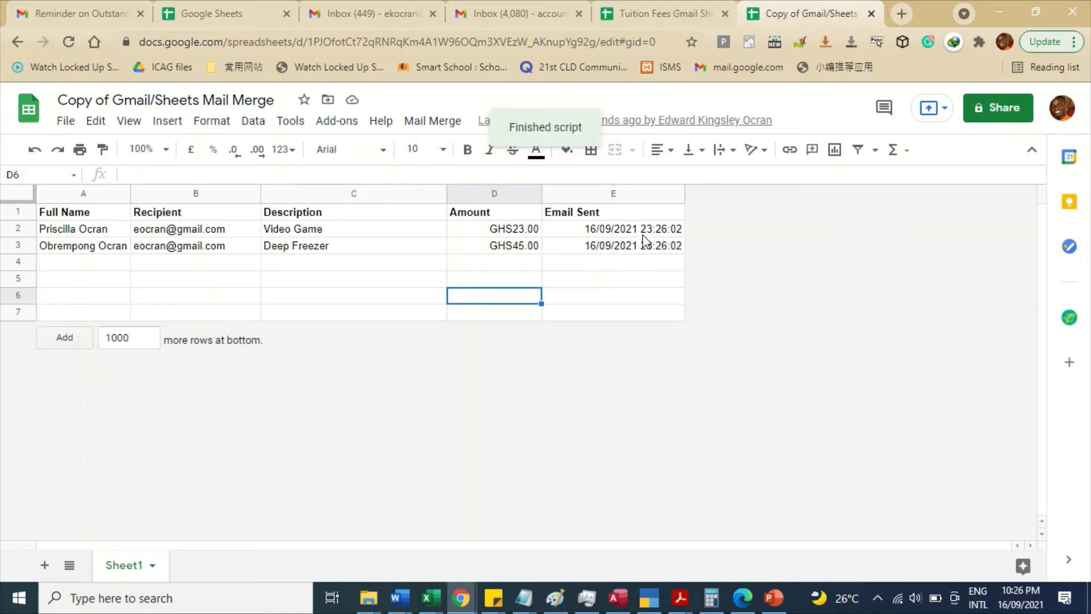
- Refresh the inbox and open the newest reminder, showing bold name, GHS45.00 and Deep Freezer
click(77, 1)
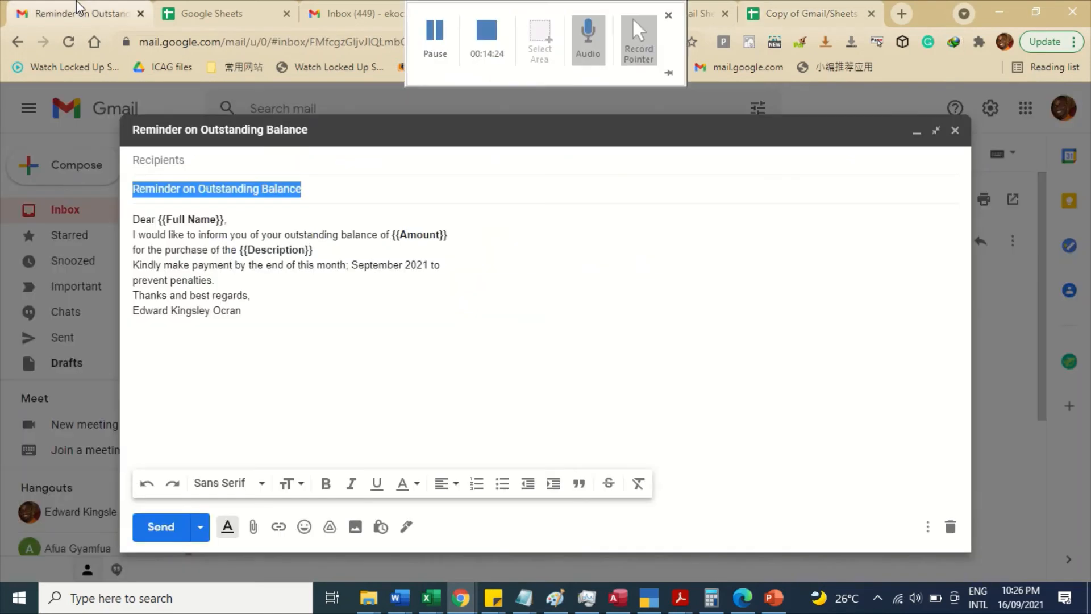
click(917, 138)
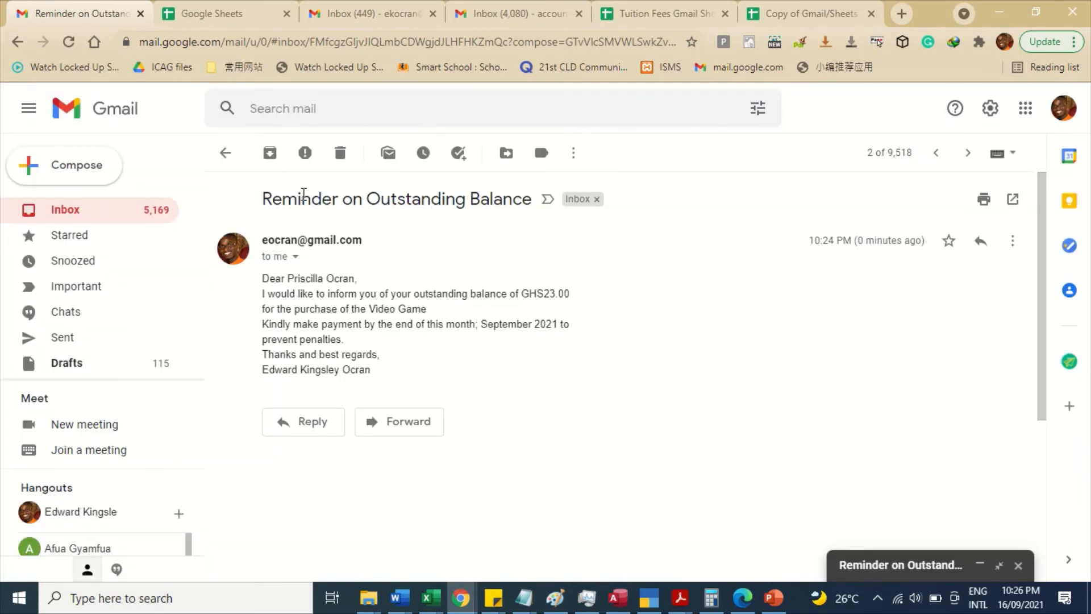
click(107, 217)
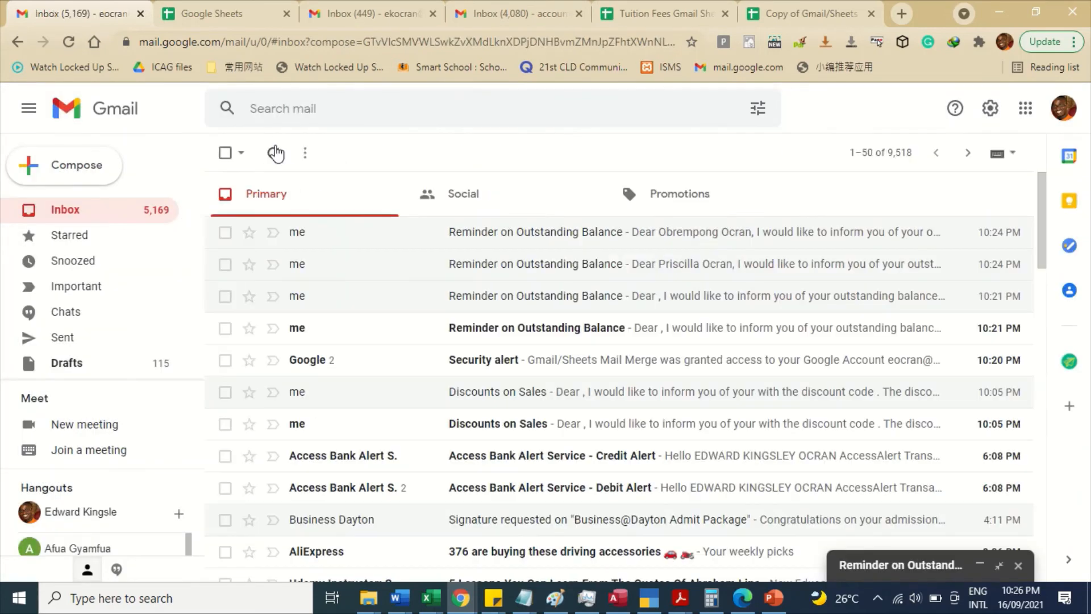
click(274, 153)
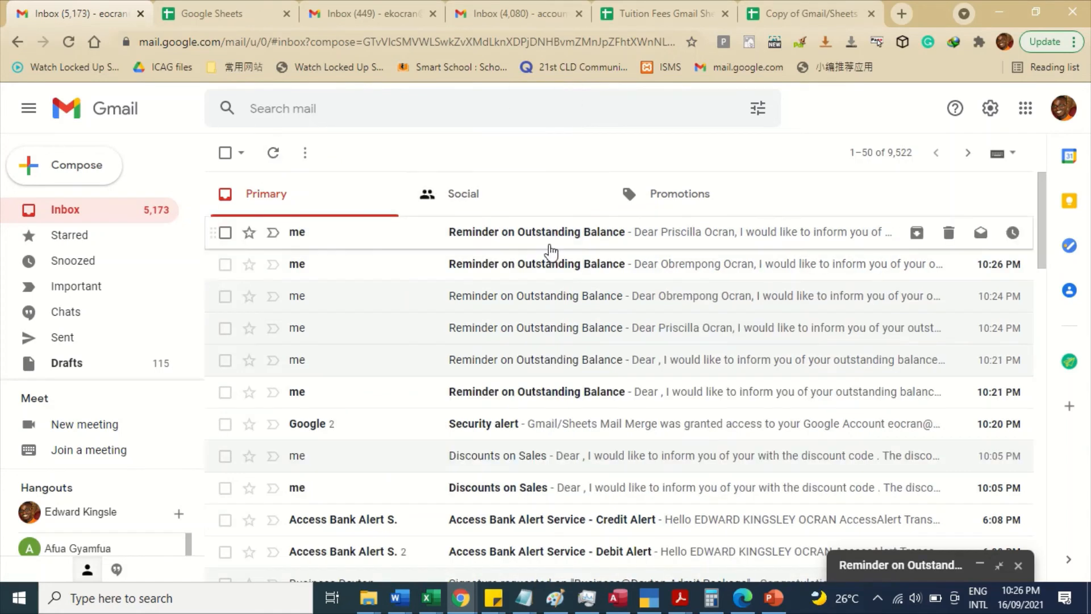
click(526, 237)
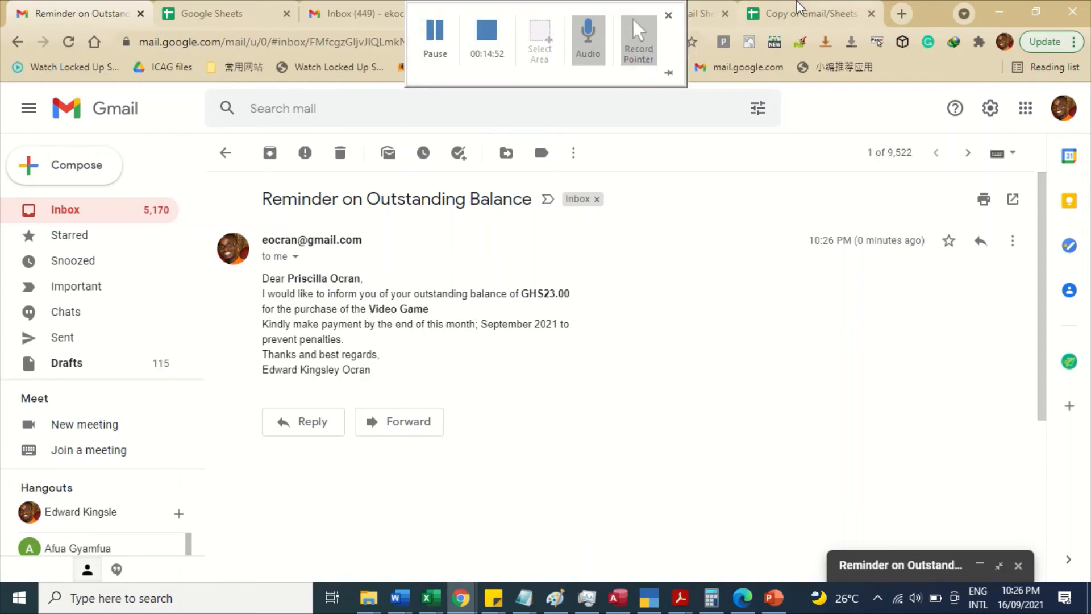
- Compare with the Video Game entry in C2, then open the second new reminder email
click(817, 9)
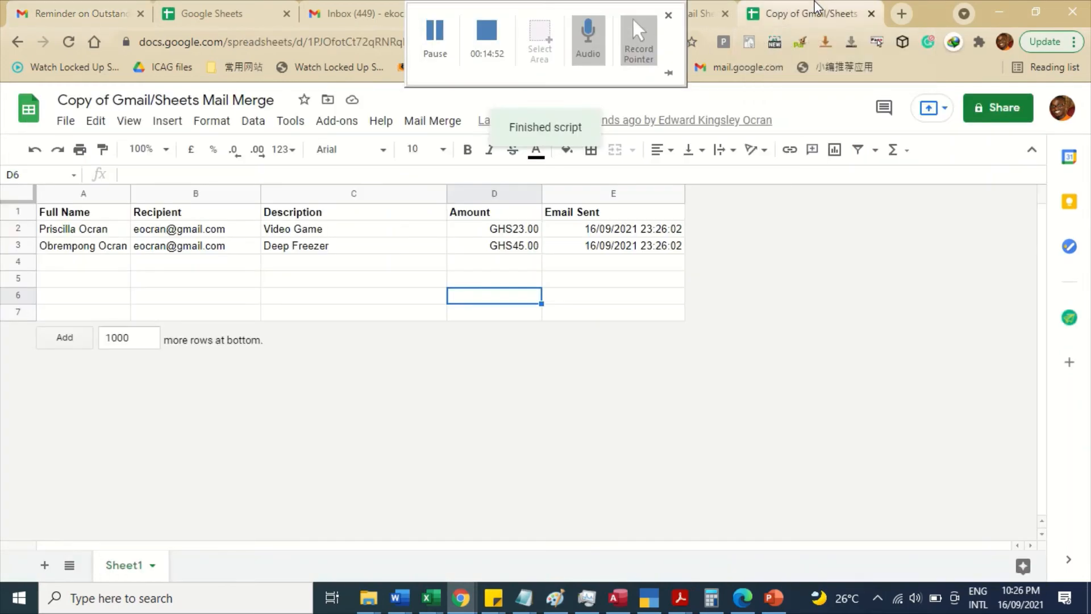
click(326, 231)
click(91, 10)
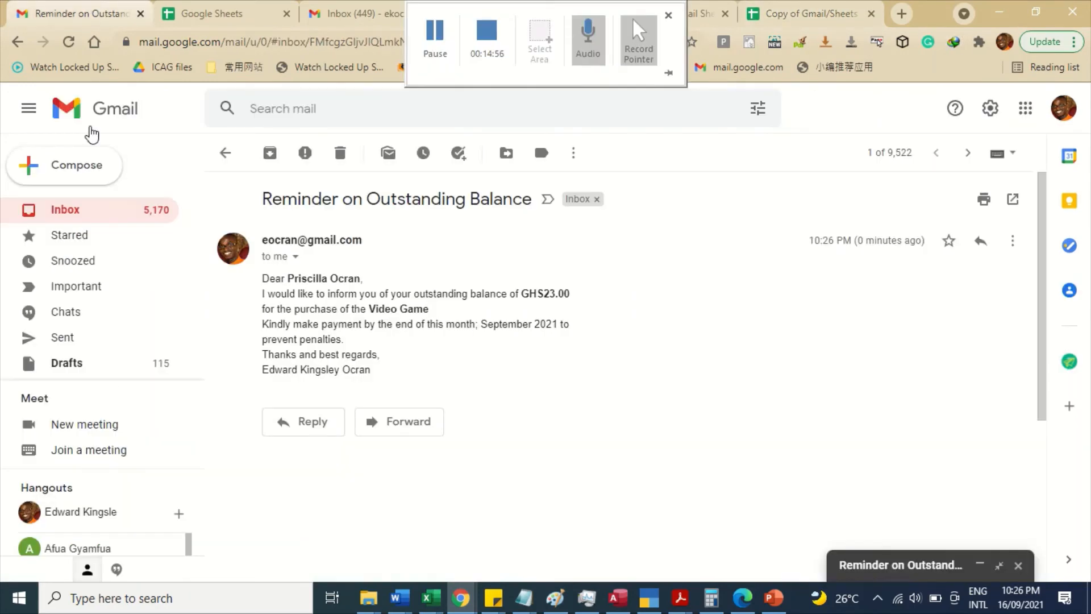
click(87, 209)
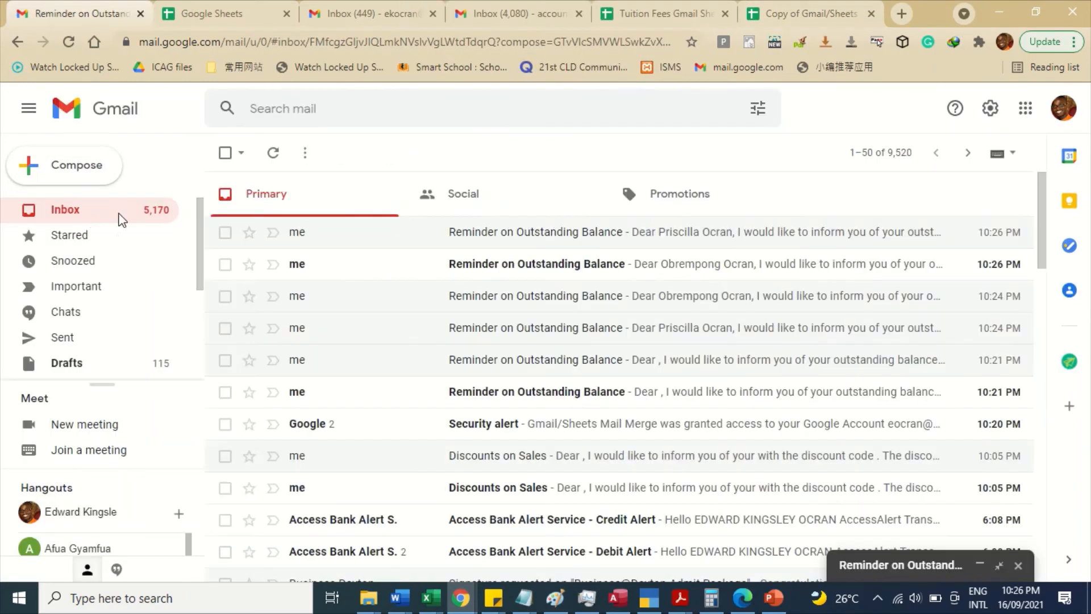
click(550, 270)
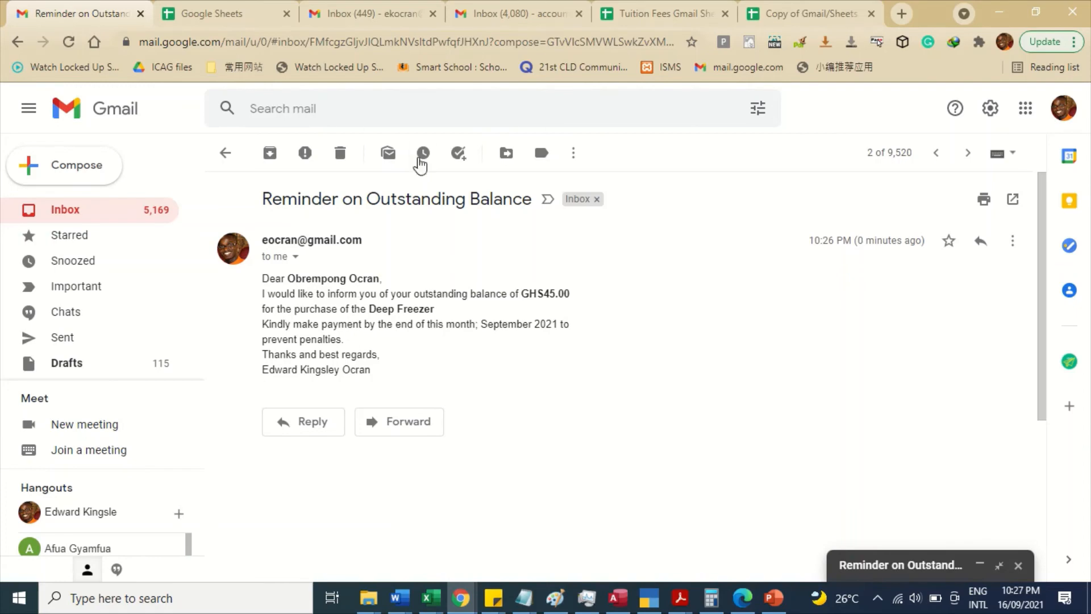
click(818, 13)
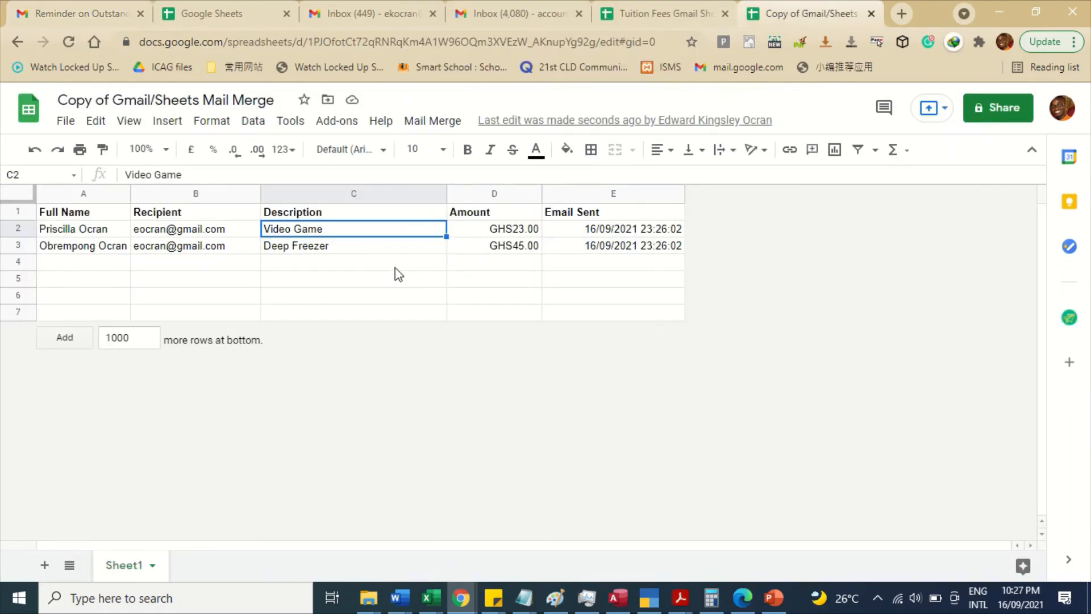
- Clear the Email Sent timestamps in E2:E3 and copy row 2's data into row 4
drag(618, 233, 617, 260)
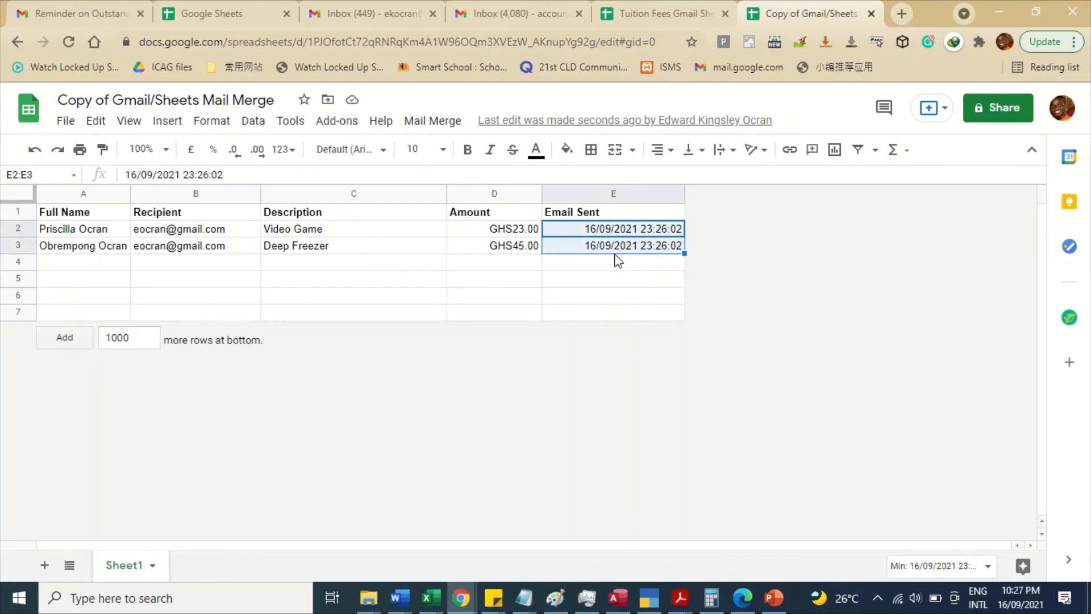
key(Delete)
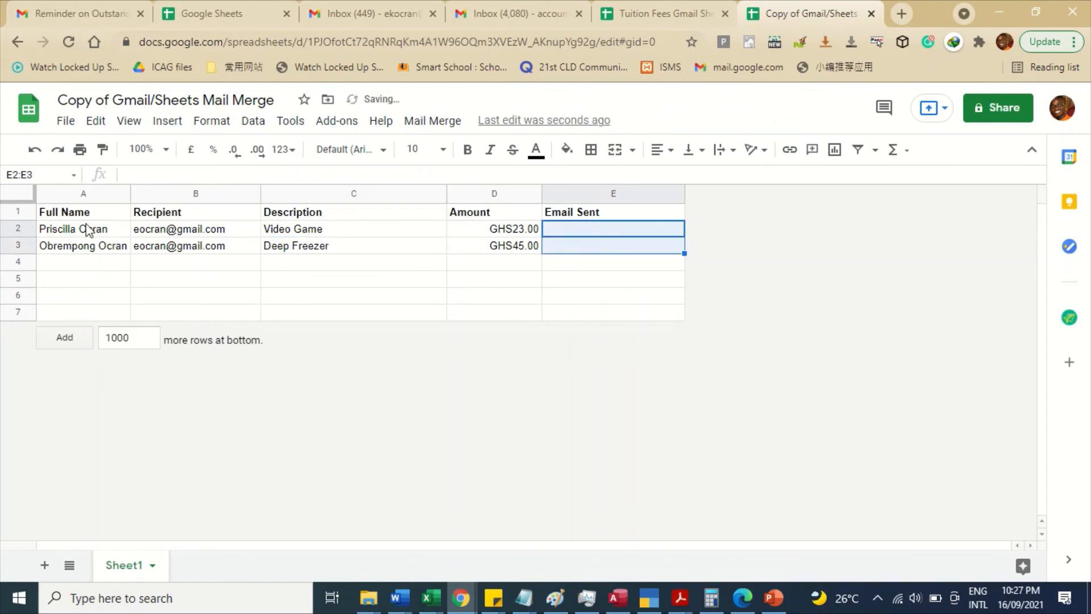
drag(89, 229, 465, 233)
key(ctrl+c)
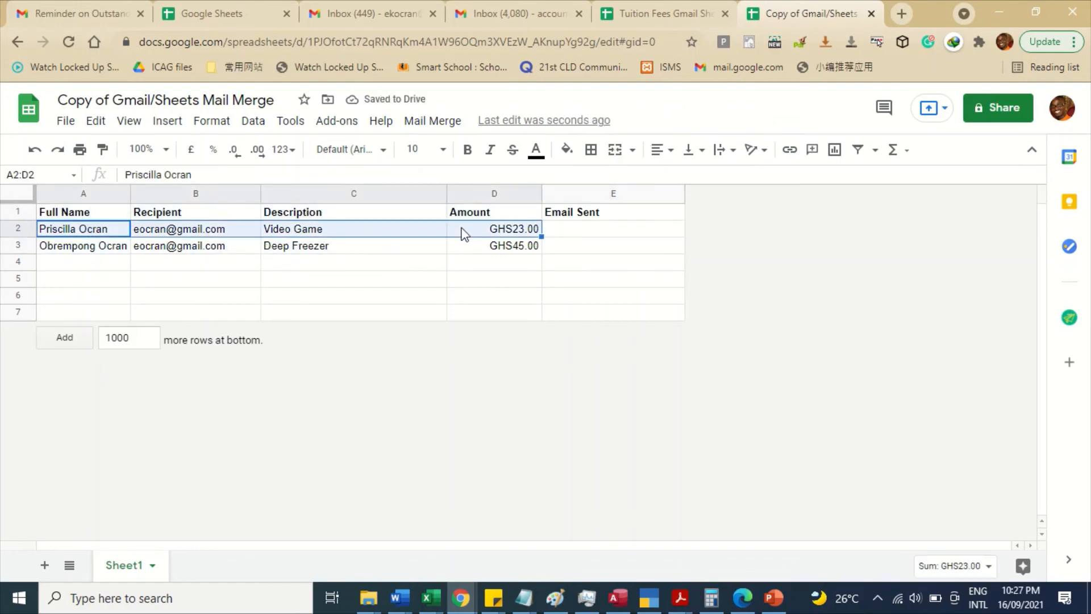
drag(114, 251, 118, 264)
click(118, 265)
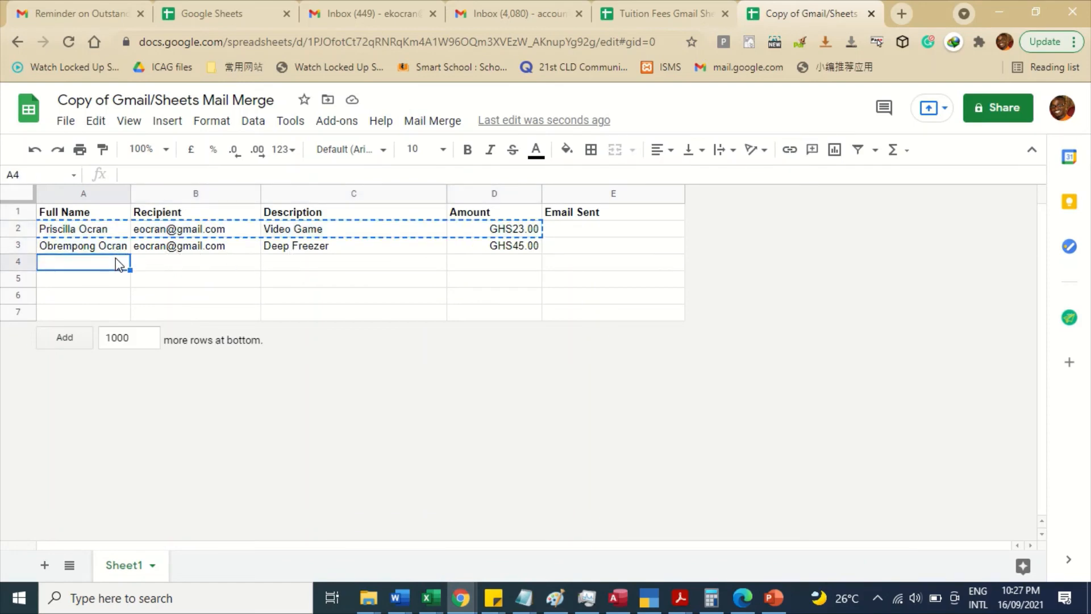
key(ctrl+v)
click(98, 265)
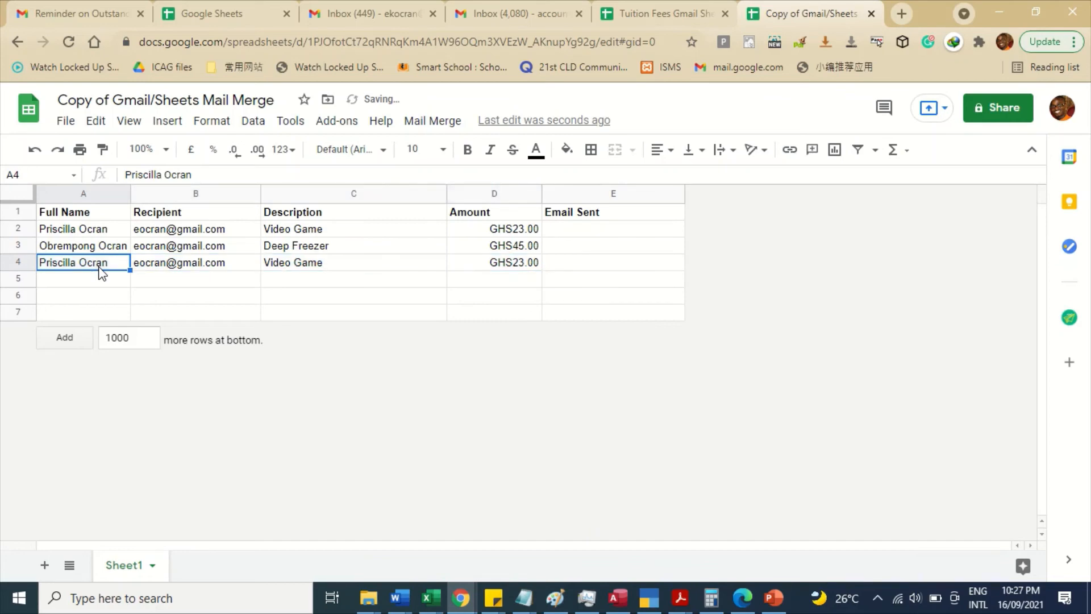
- Fill row 4 with the new customer's full name, description TV and amount 10000
triple_click(68, 263)
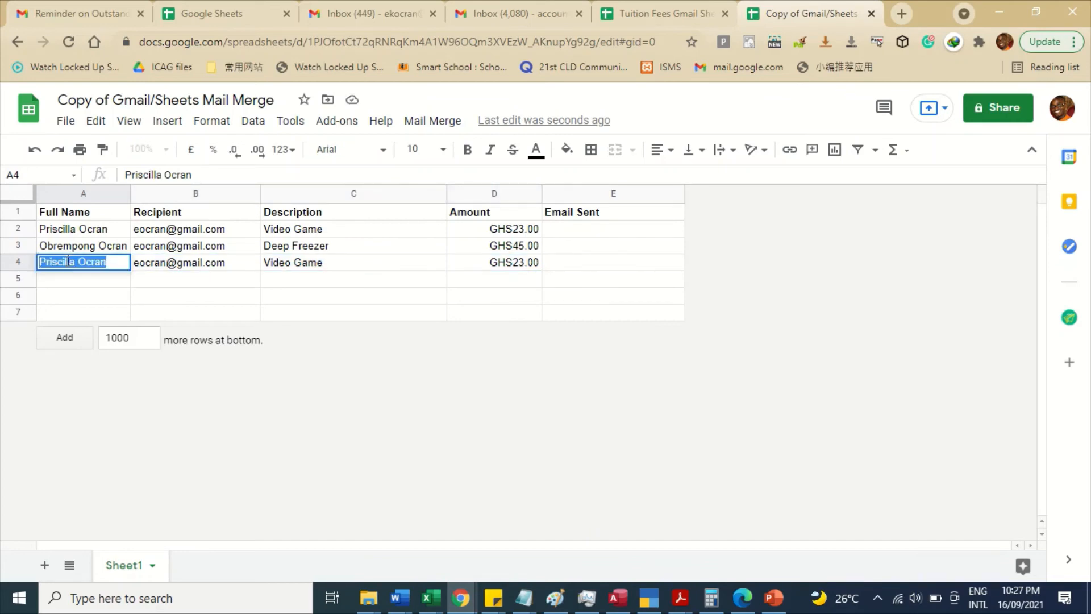
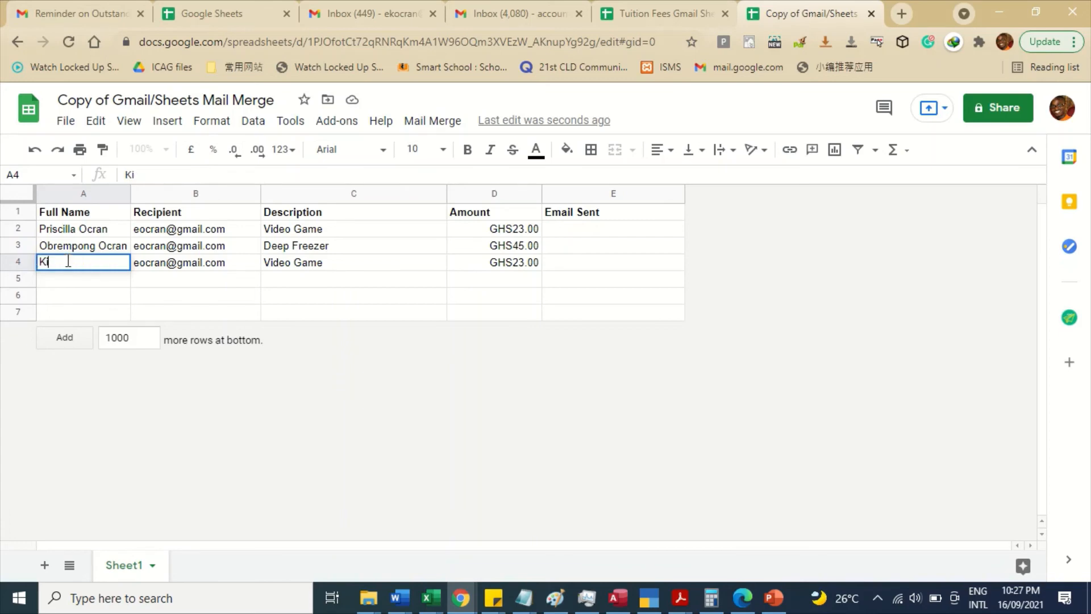
click(179, 280)
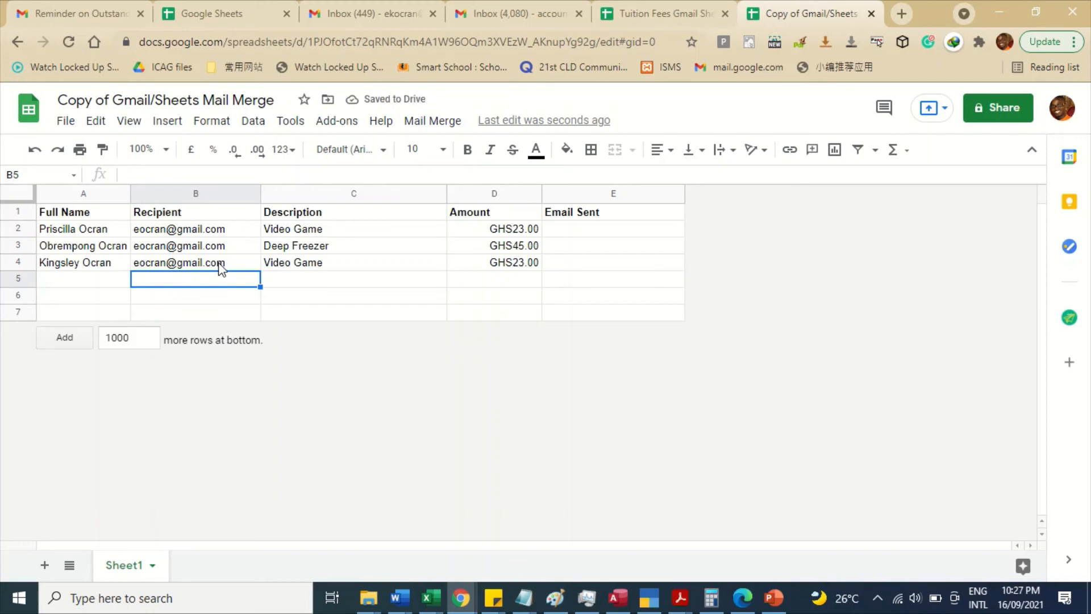
click(304, 261)
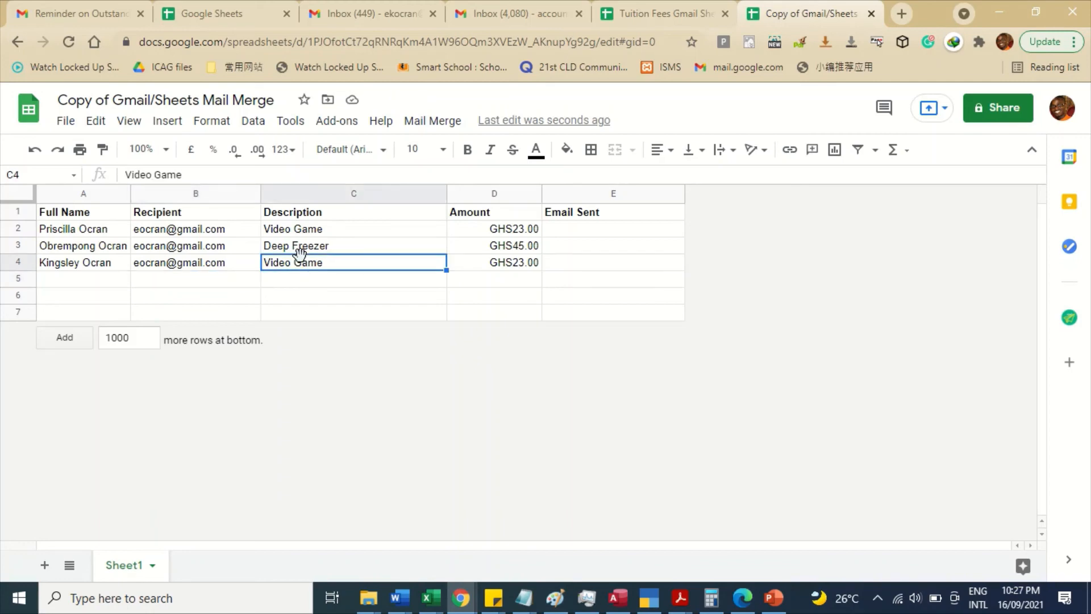
text(TV)
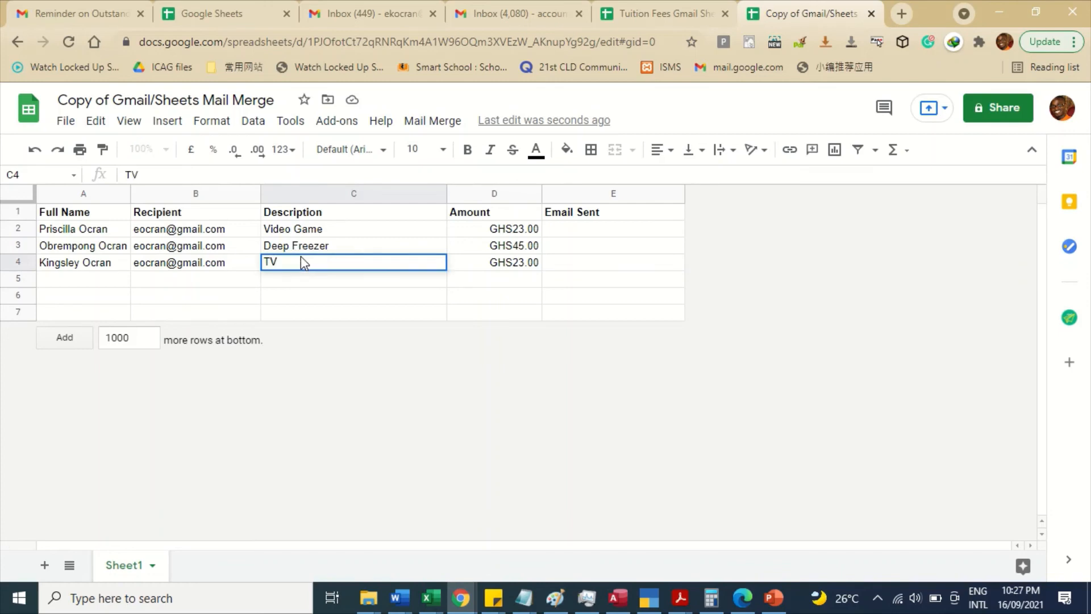
click(514, 263)
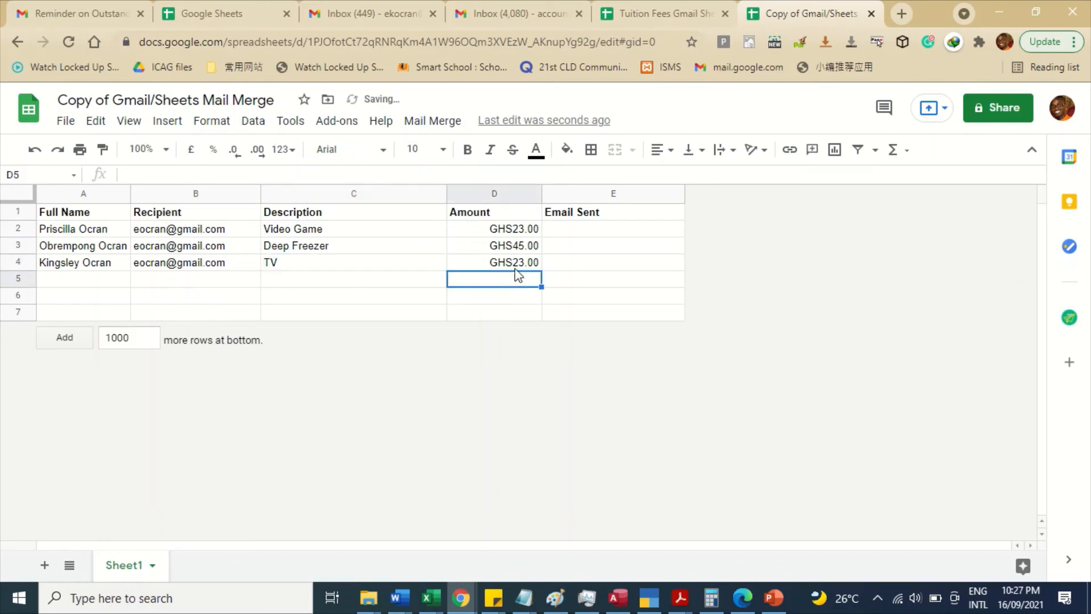
text(10000)
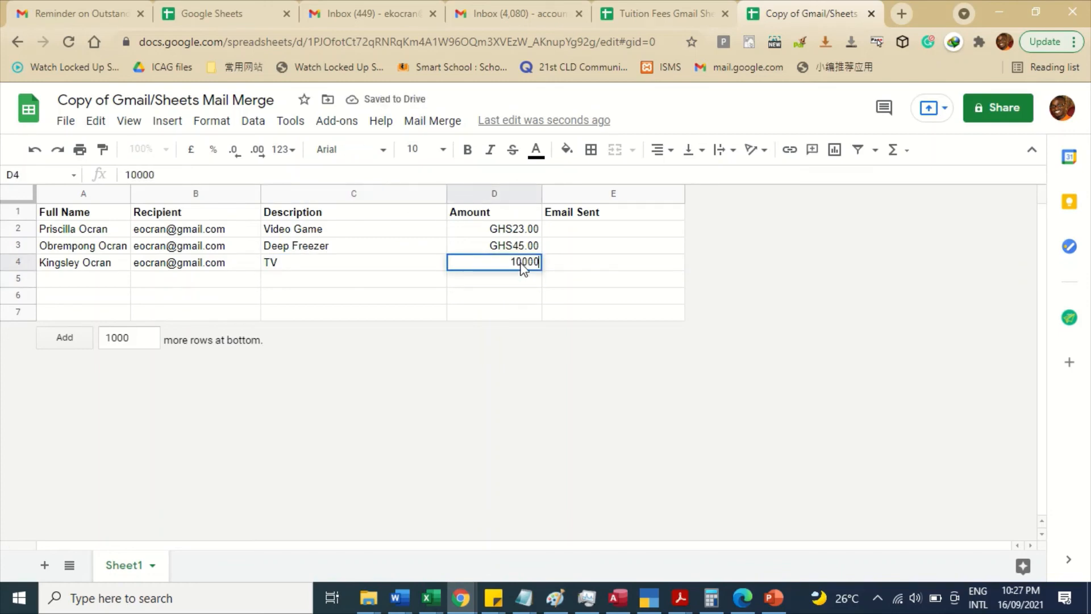
key(Return)
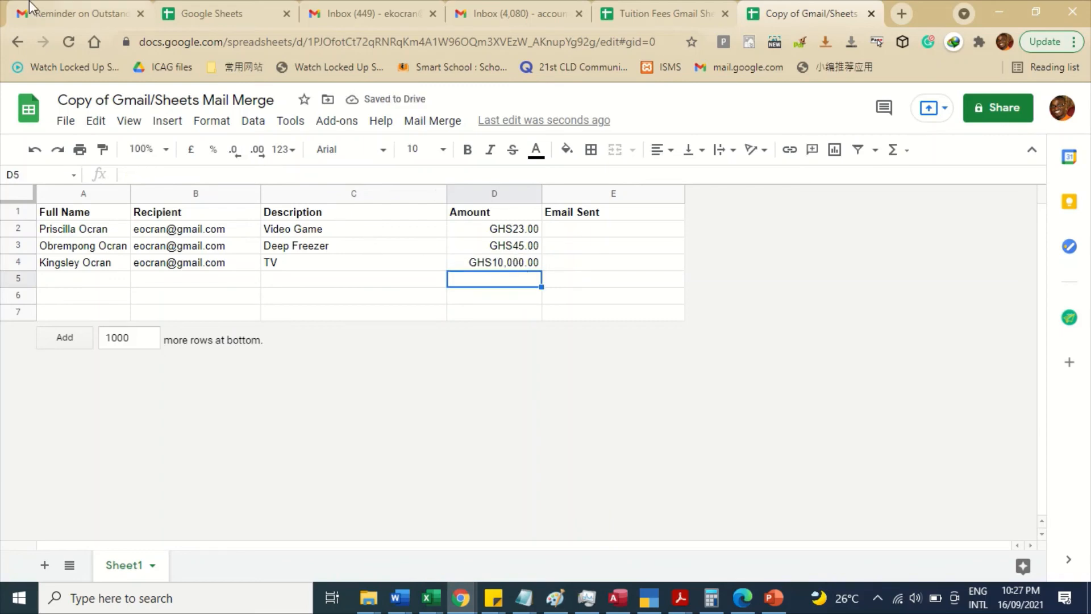
- Copy the subject line of the Reminder on Outstanding Balance draft in Gmail
click(61, 9)
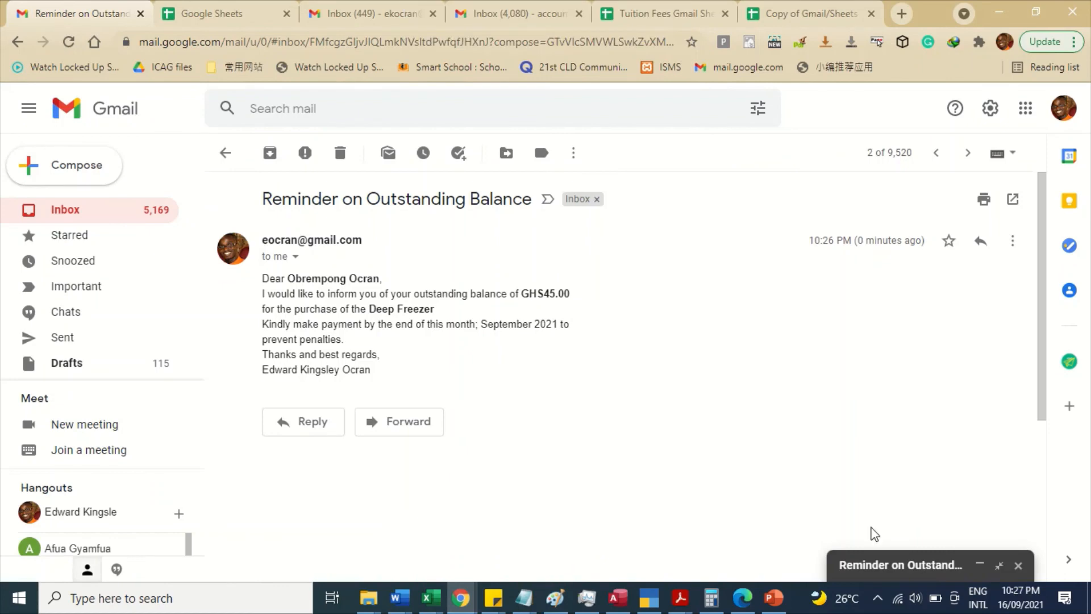
click(885, 580)
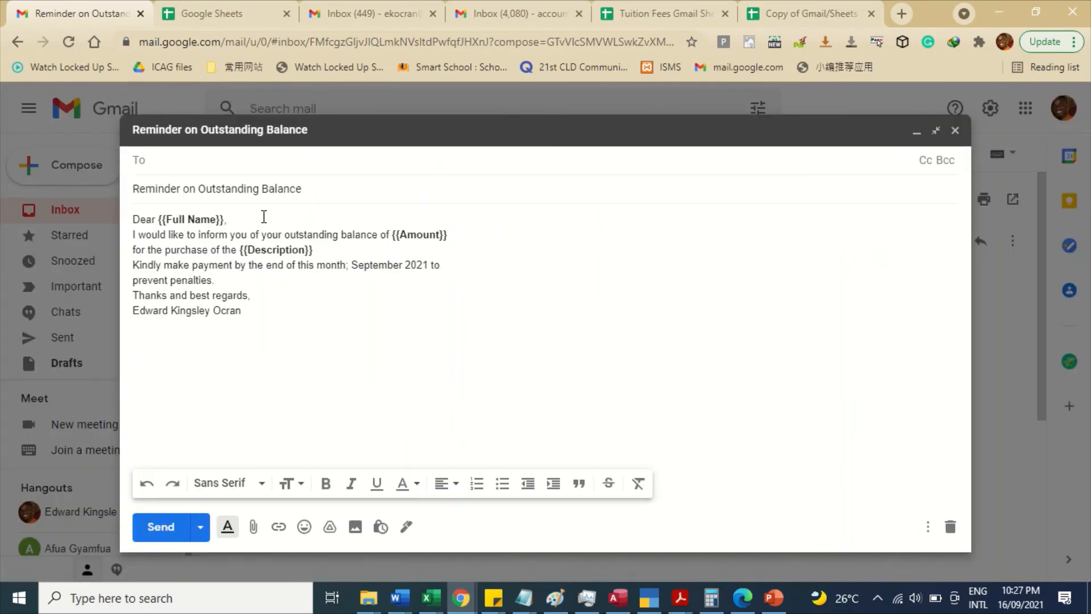
drag(314, 195, 91, 154)
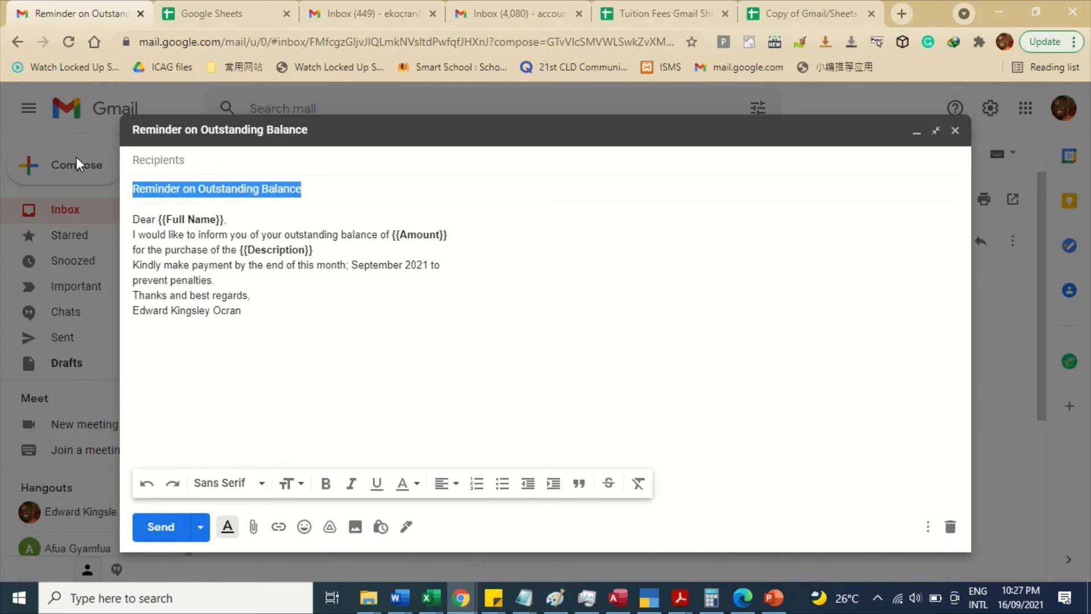
- Run Mail Merge > Send Emails with the pasted draft subject to email every row
click(849, 12)
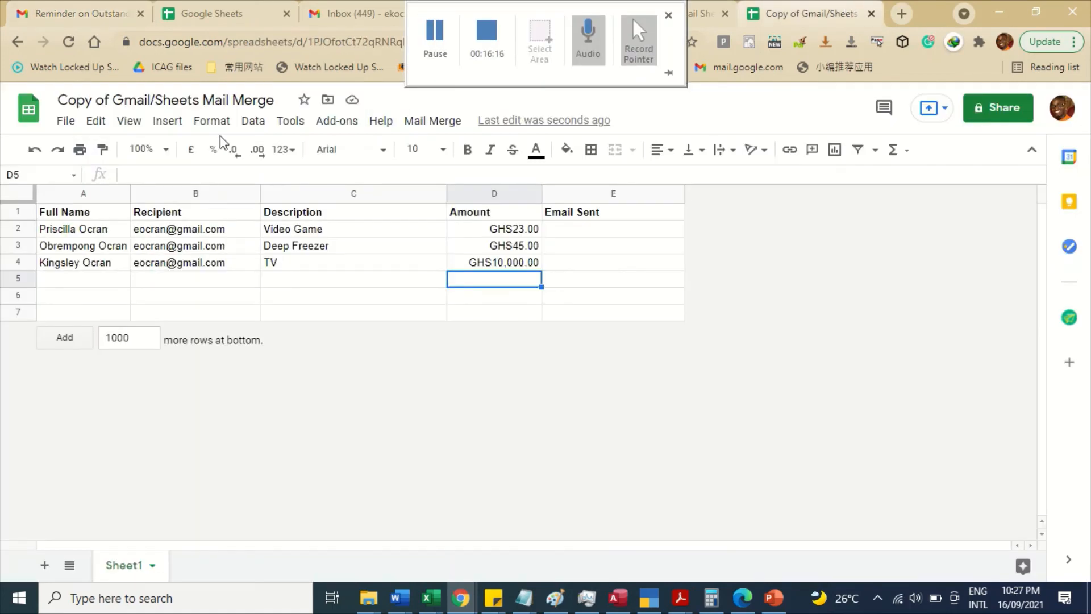
click(416, 125)
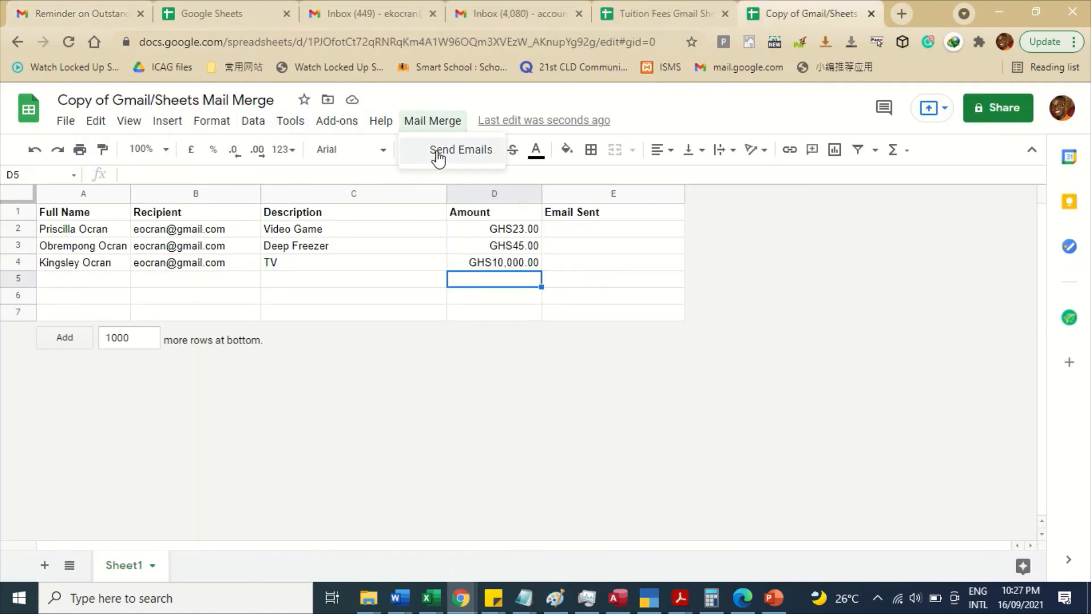
click(436, 151)
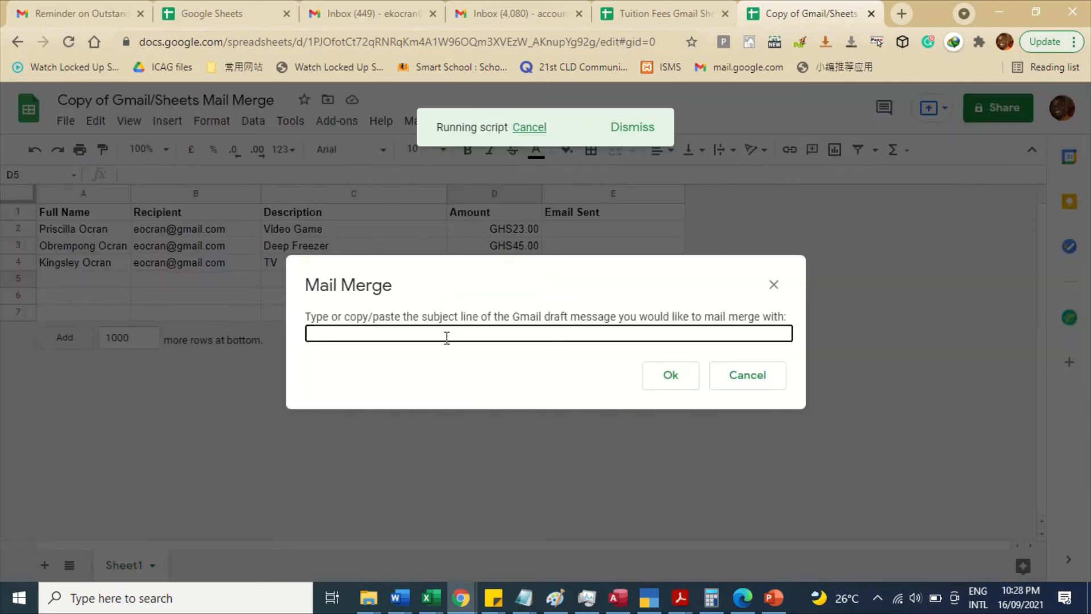
text(Reminder on Outstanding Balance)
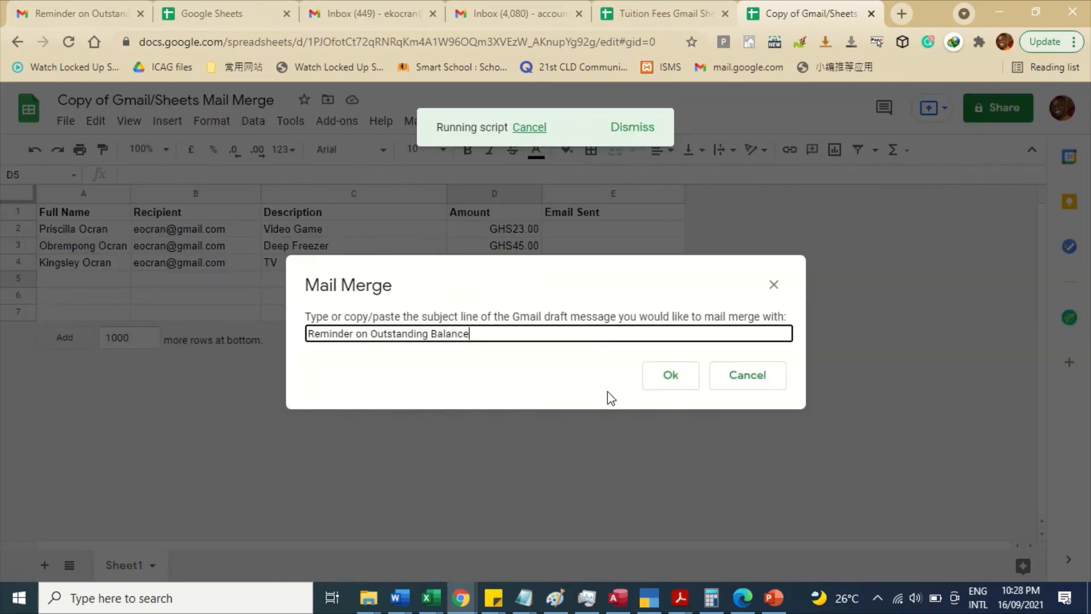
click(653, 388)
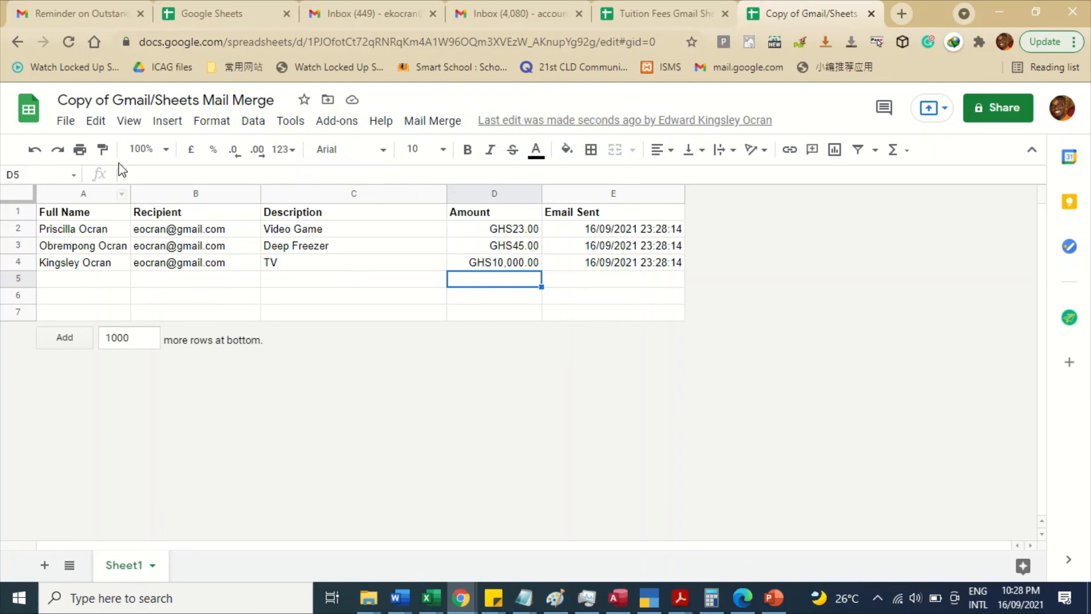
- Open the newest reminder in the Gmail inbox showing the GHS10,000.00 TV balance
click(95, 21)
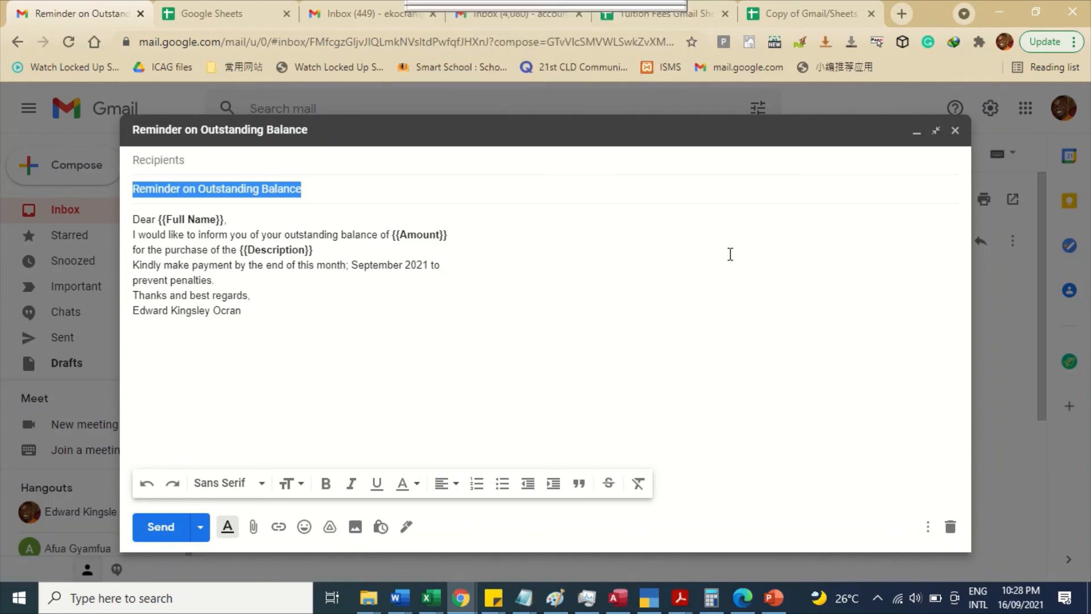
click(917, 134)
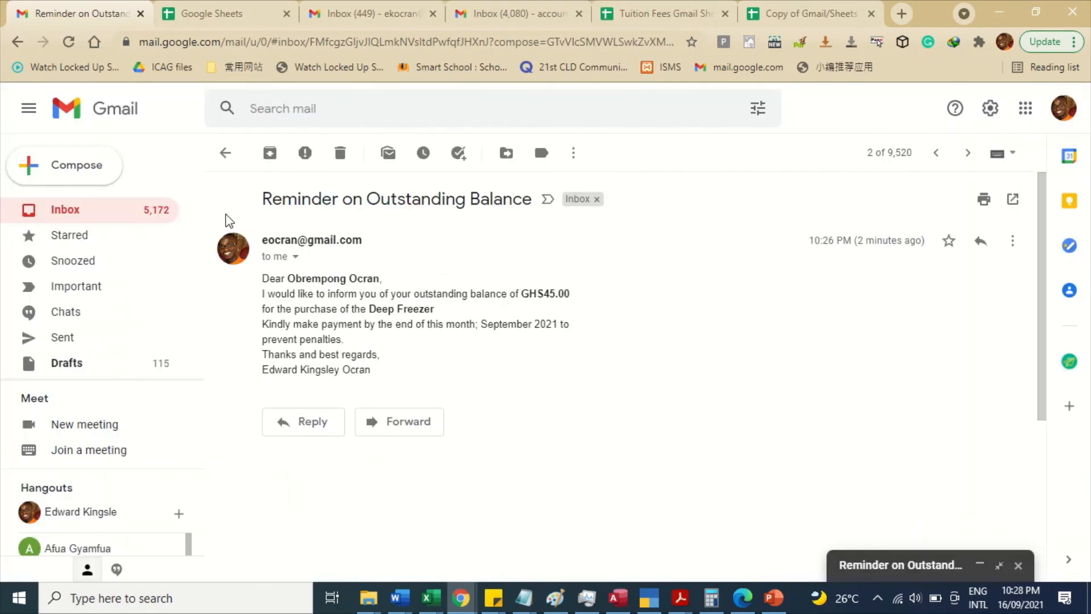
click(132, 219)
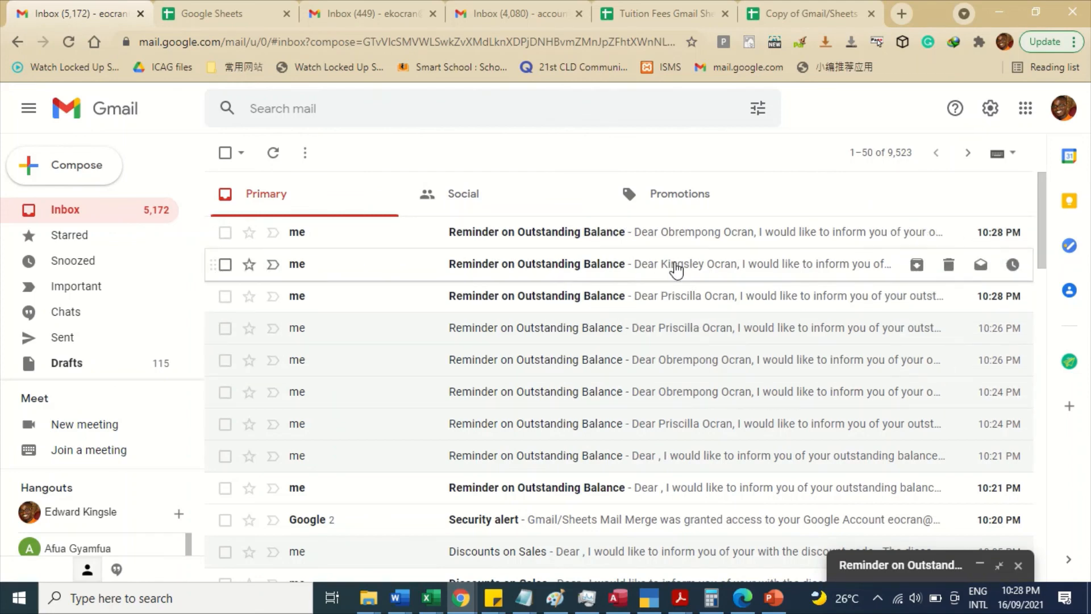
click(676, 270)
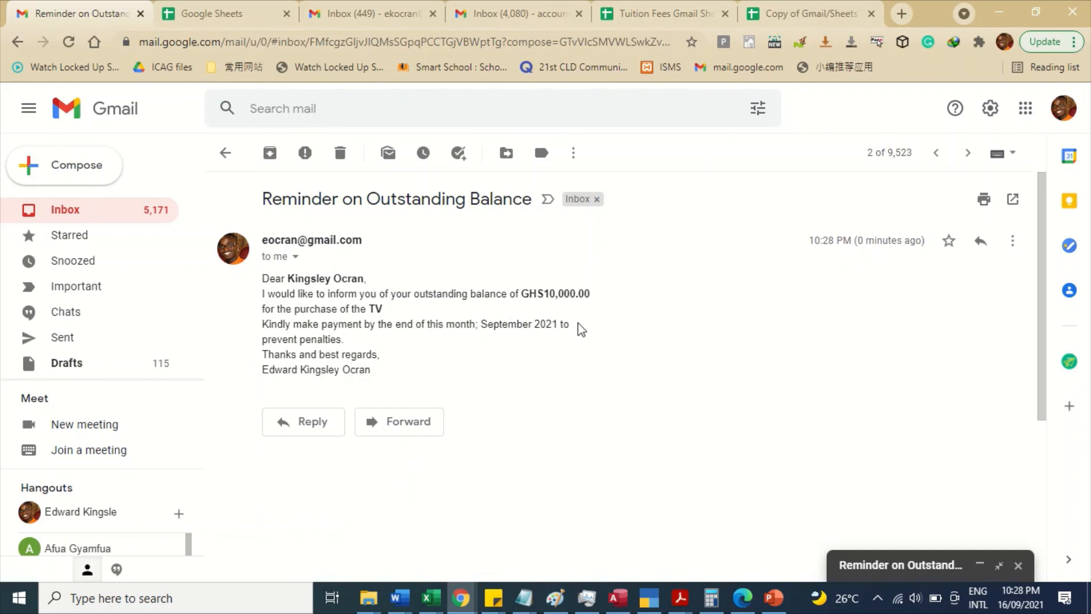
- Return to the mail merge spreadsheet to review the completed merge
click(850, 7)
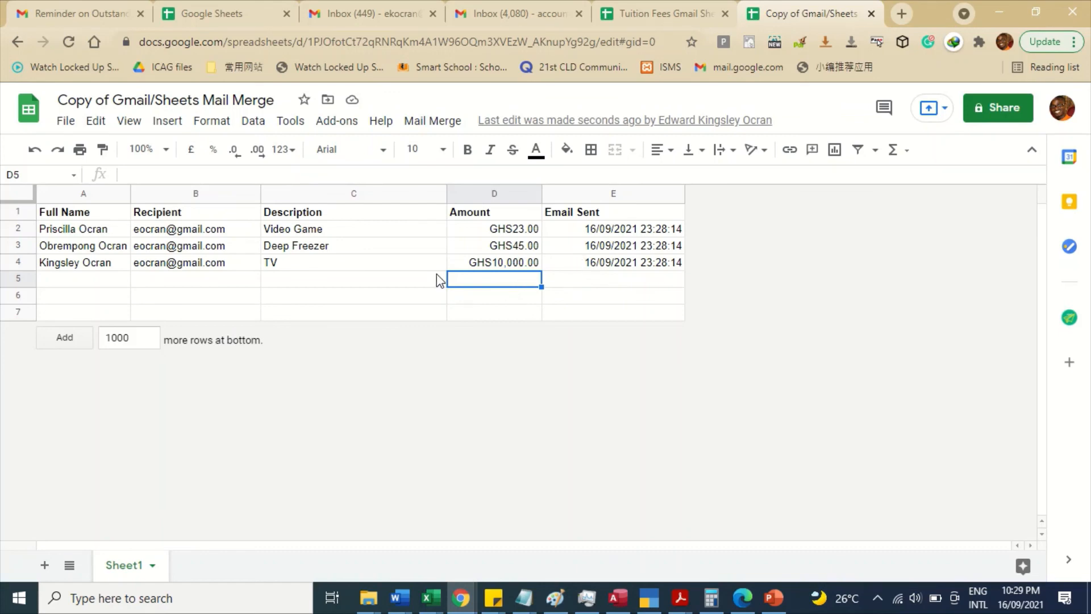
mouse_move(589, 8)
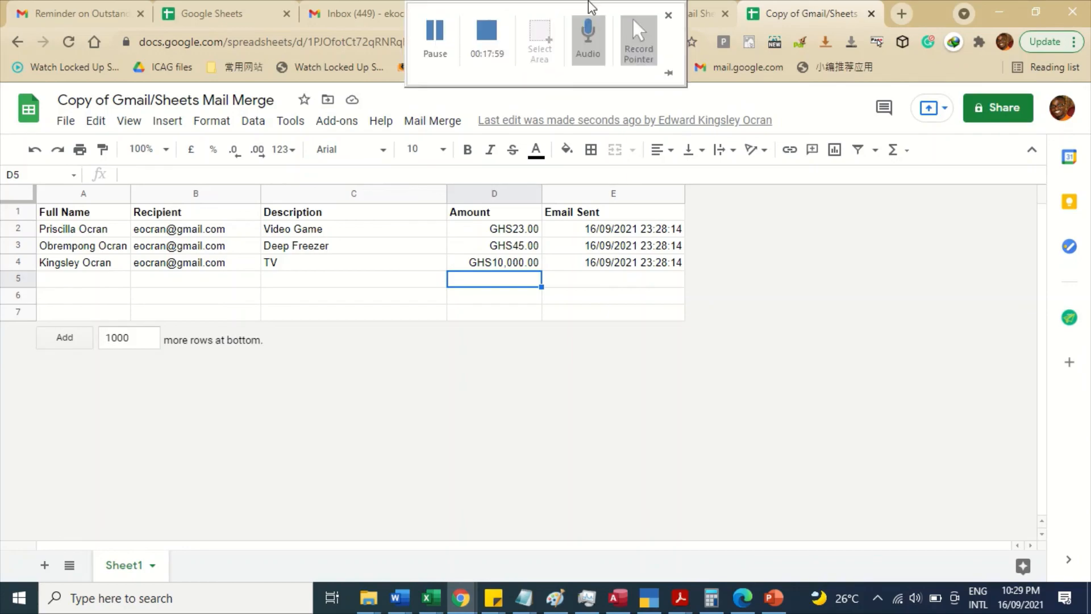
click(484, 38)
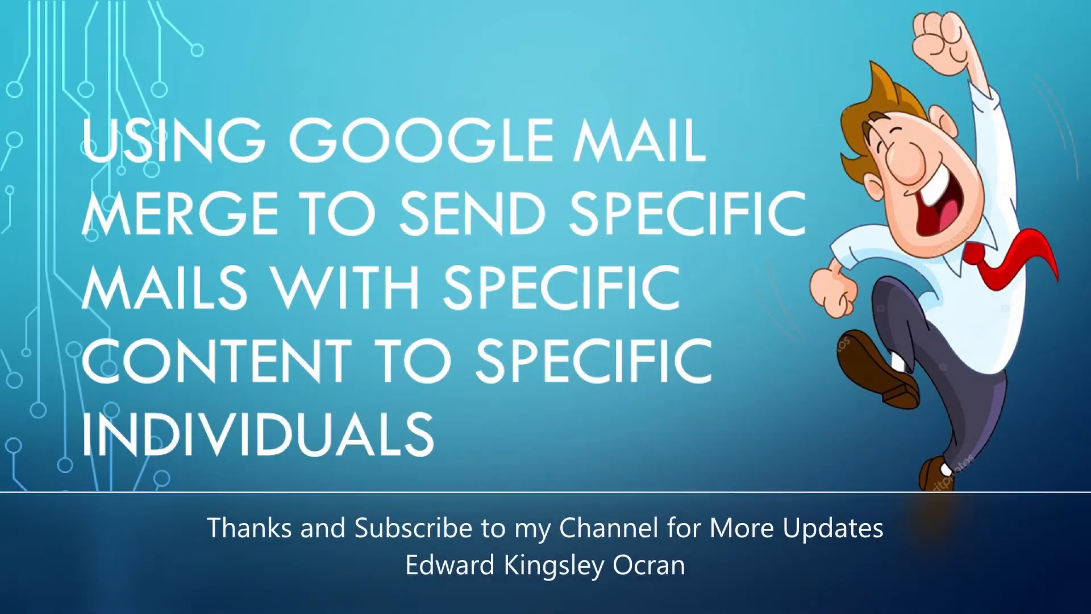